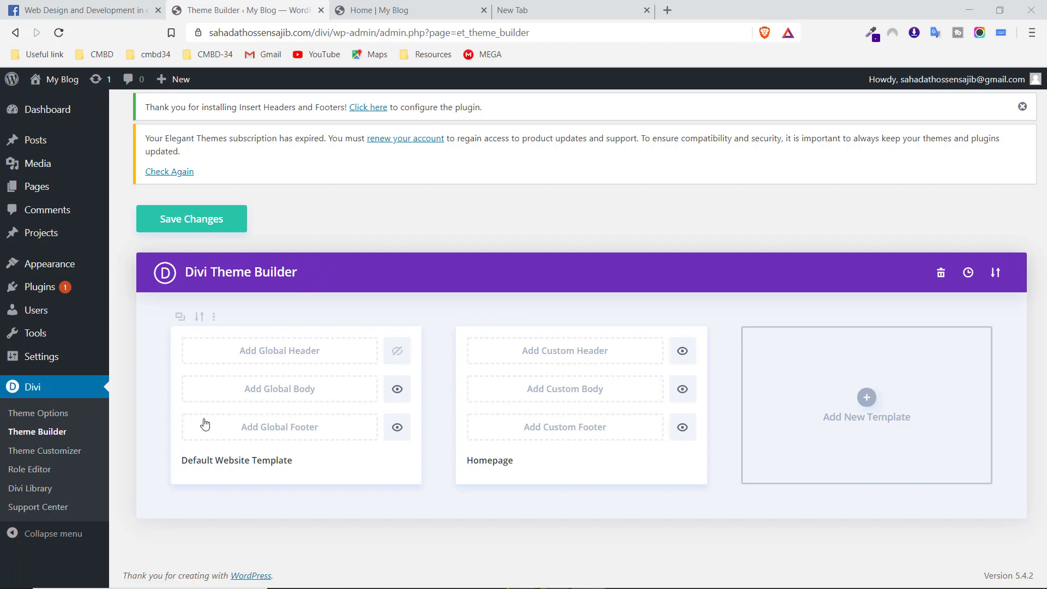
# Open the Divi Theme Customizer in a new browser tab and switch to it
pyautogui.rightClick(50, 456)
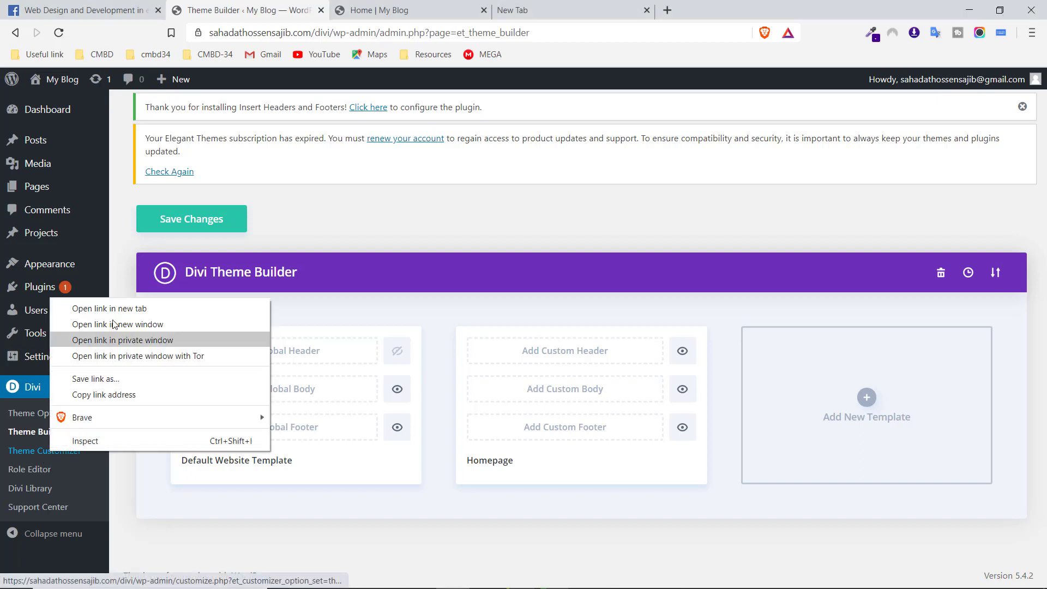
pyautogui.click(114, 309)
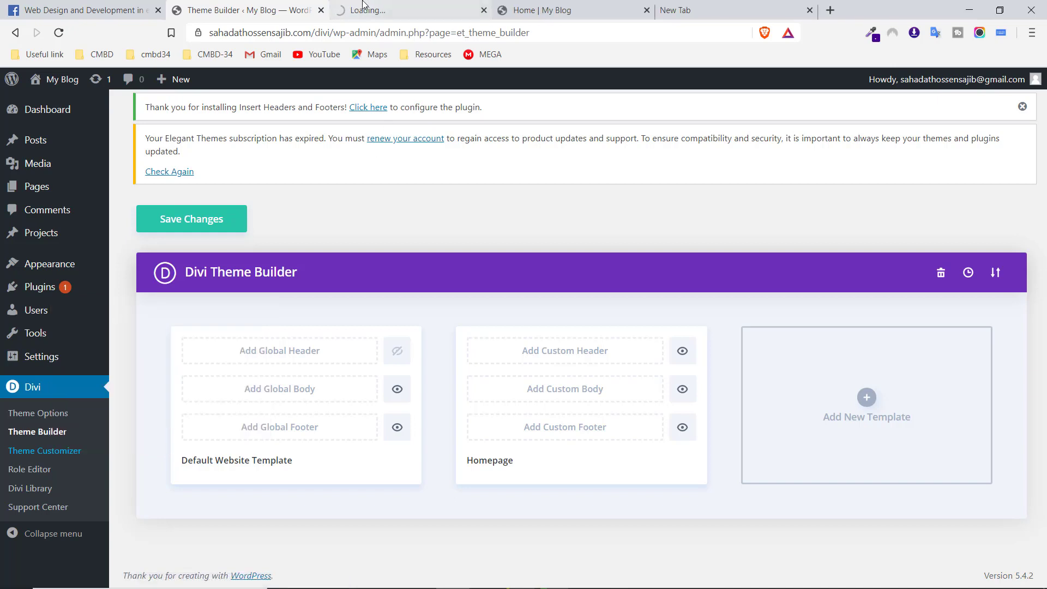
pyautogui.click(379, 4)
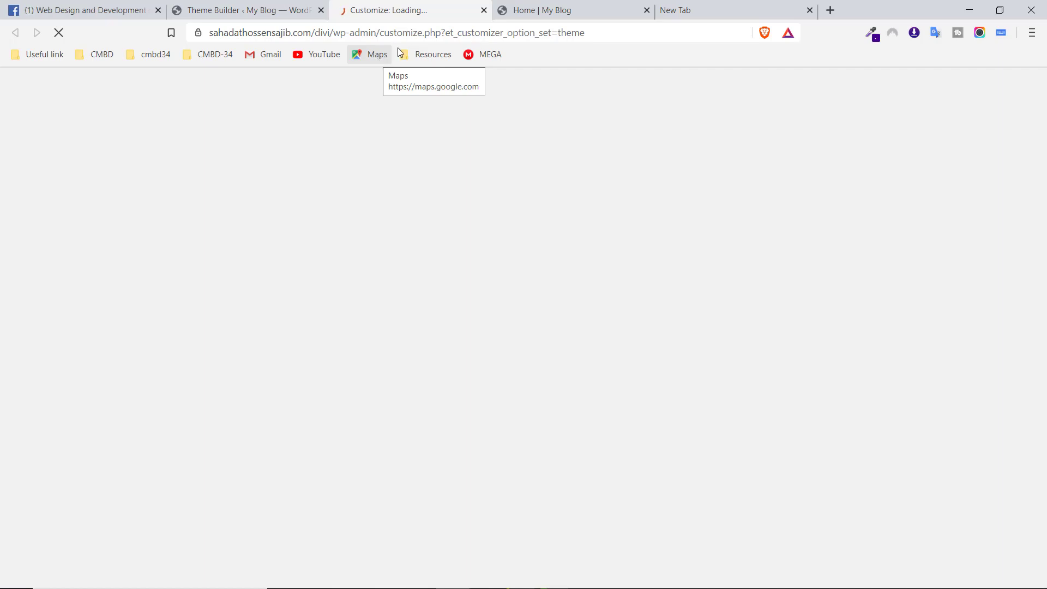
# Reload the site's home page and look through its hero, map and numbered feature sections
pyautogui.click(548, 4)
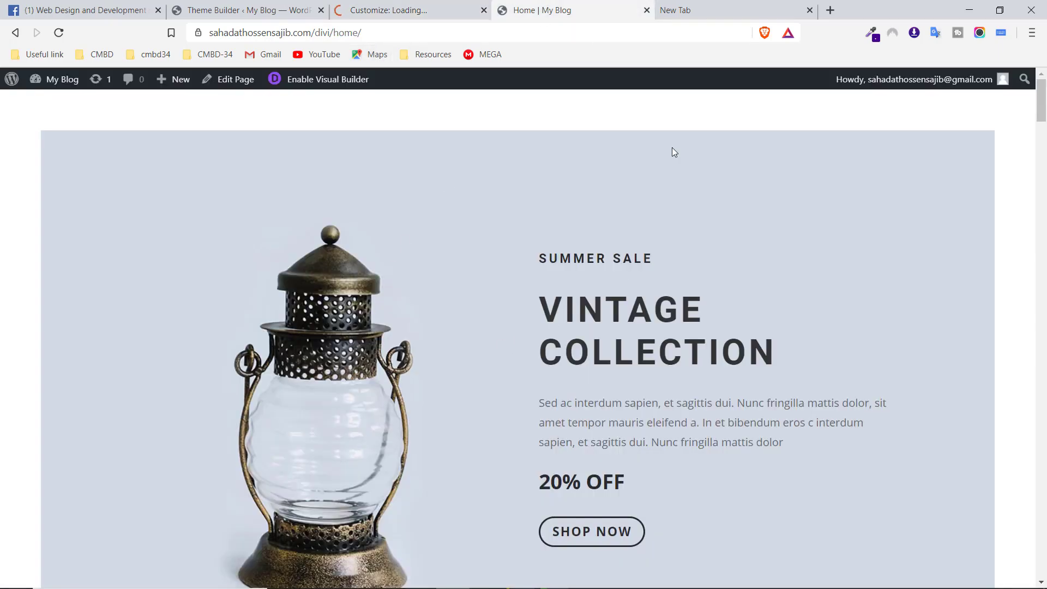
pyautogui.click(58, 32)
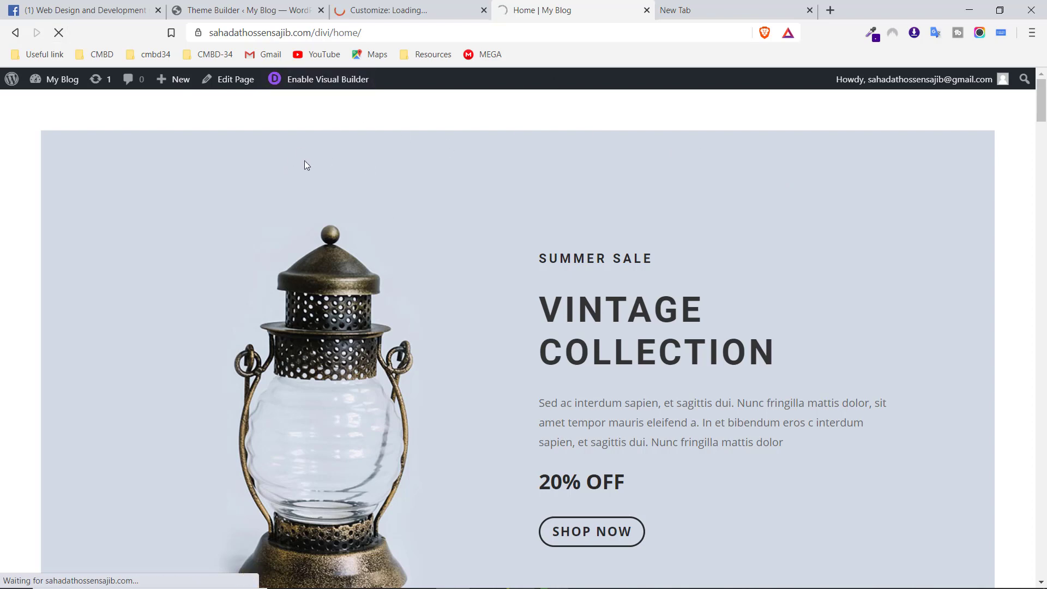
pyautogui.click(387, 7)
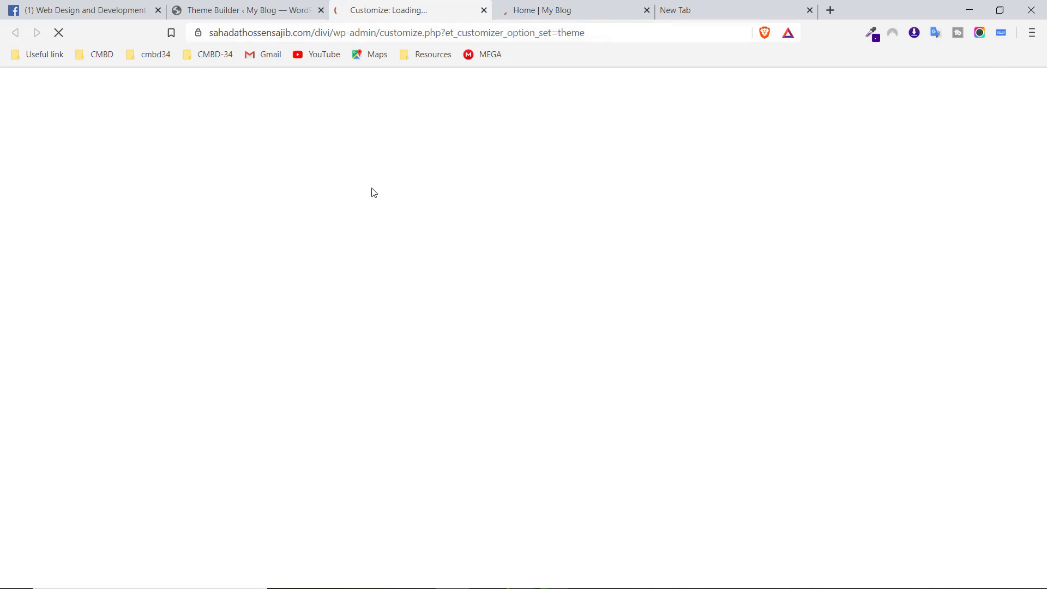
pyautogui.click(570, 8)
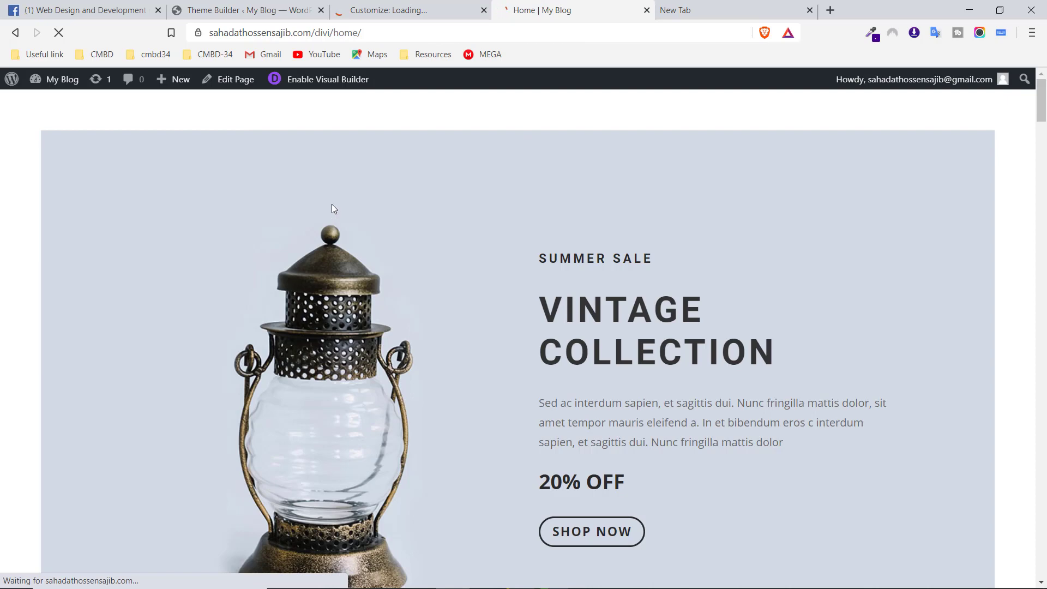
pyautogui.click(390, 7)
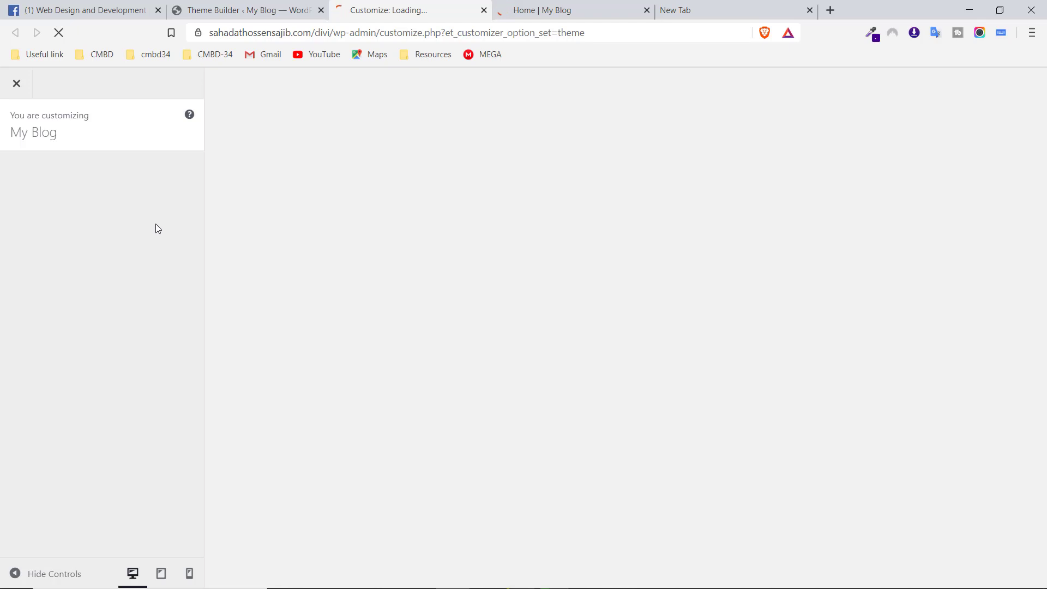
pyautogui.click(530, 10)
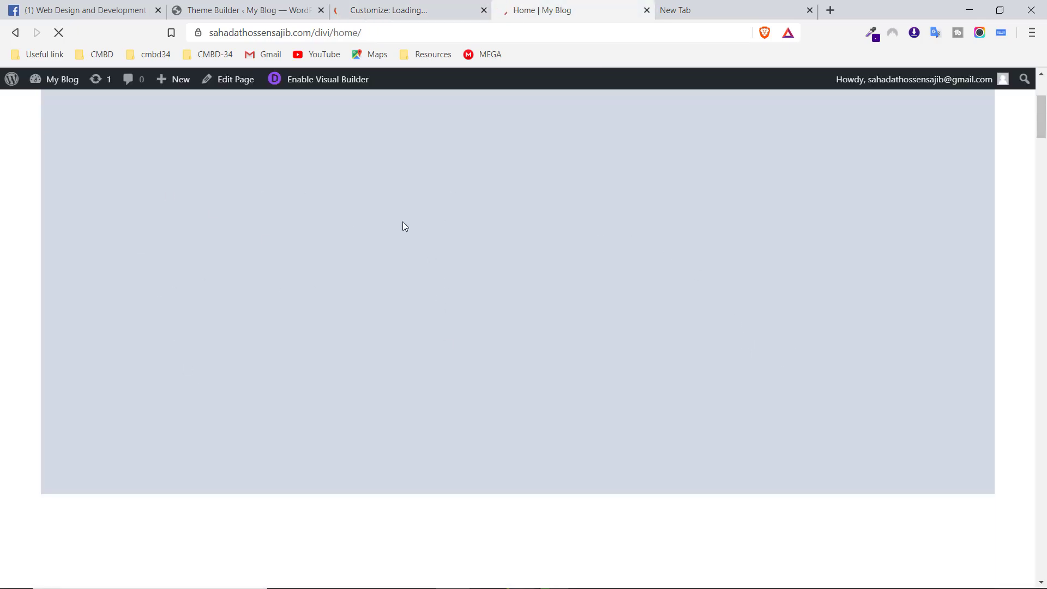
pyautogui.scroll(-6, 488, 192)
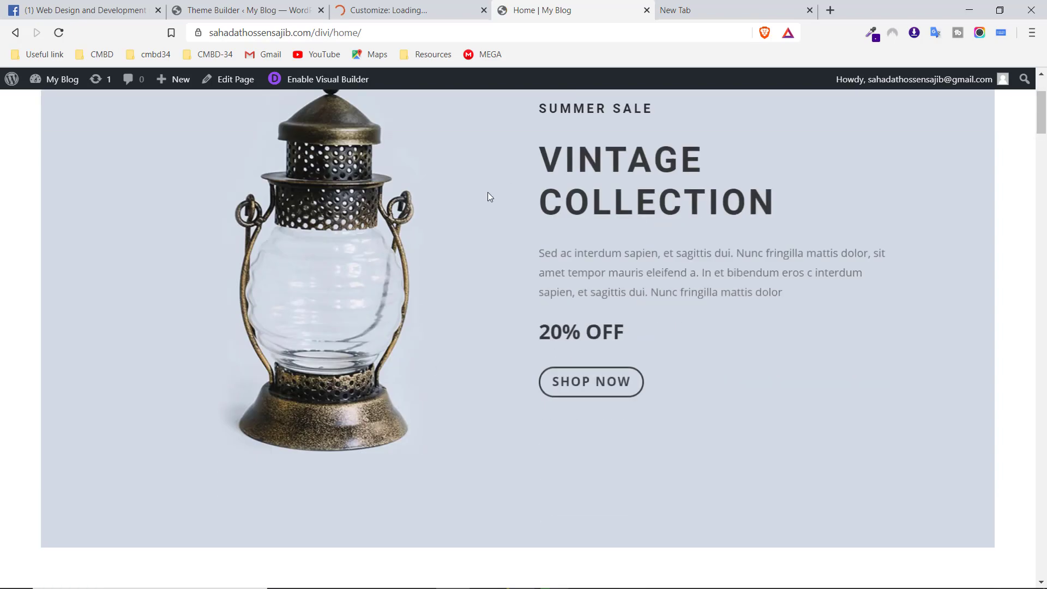
pyautogui.scroll(-7, 451, 241)
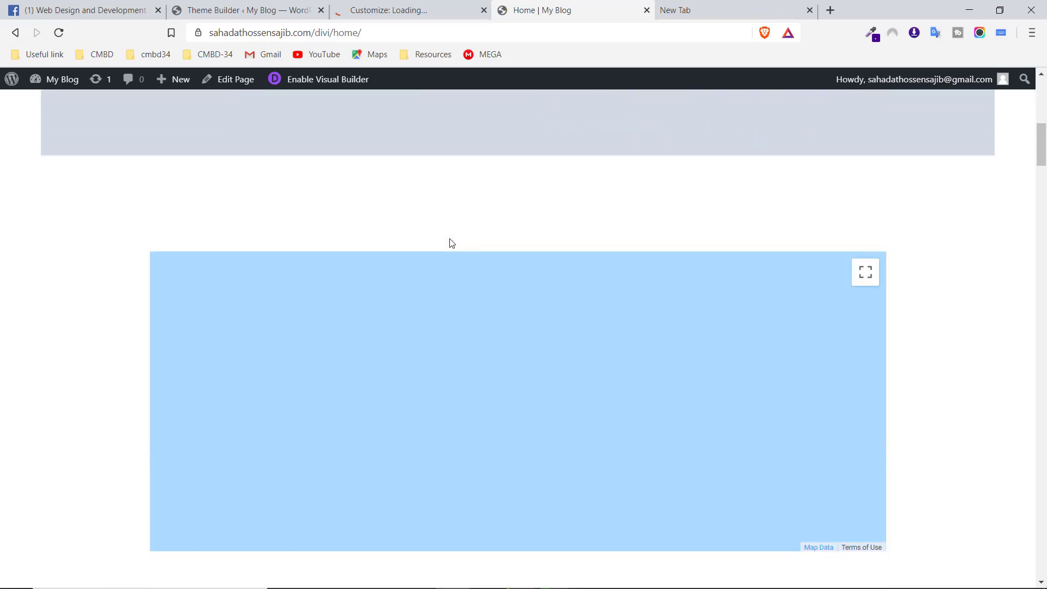
pyautogui.scroll(-5, 915, 242)
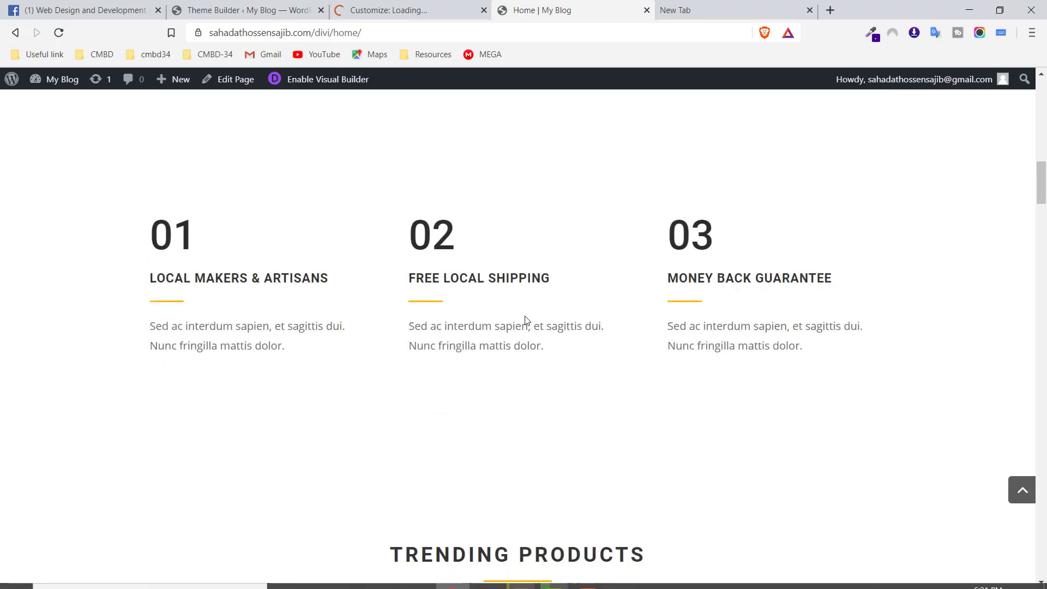
# Look through the site preview in the Theme Customizer from the first post down to the footer widgets
pyautogui.click(375, 8)
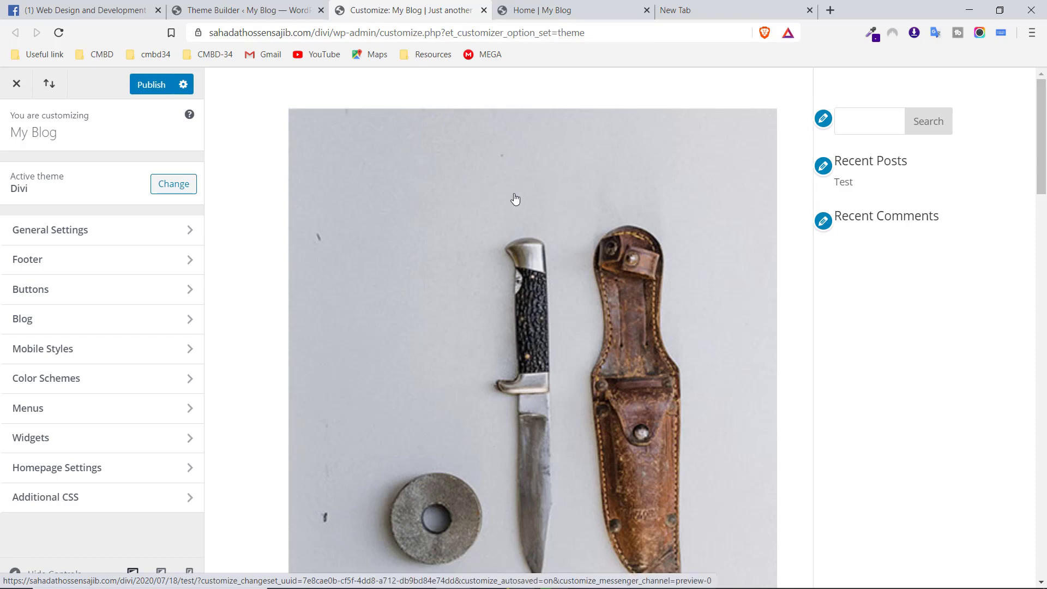
pyautogui.scroll(-10, 515, 199)
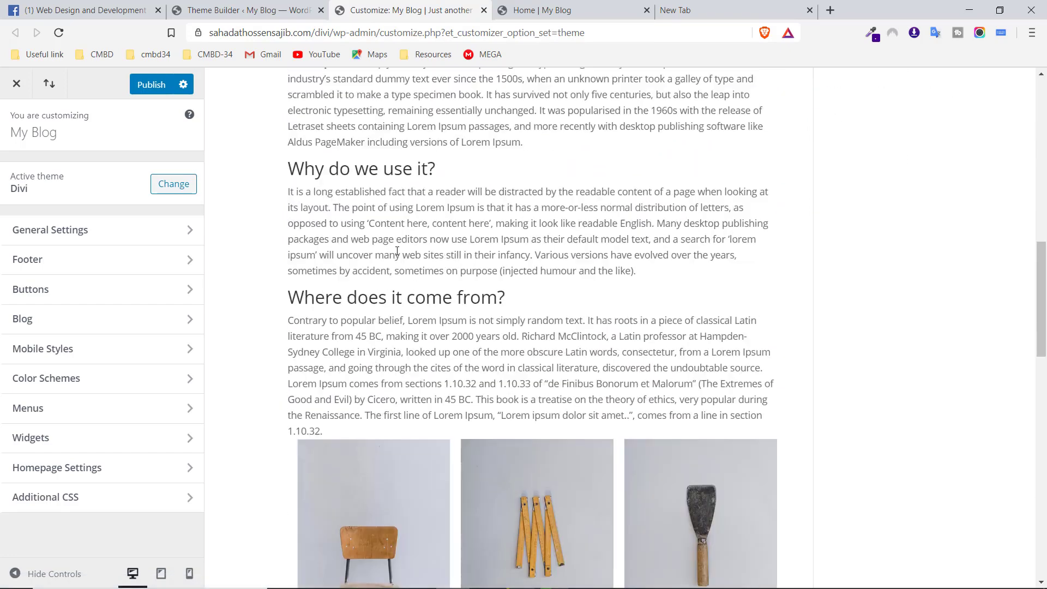
pyautogui.scroll(-10, 397, 251)
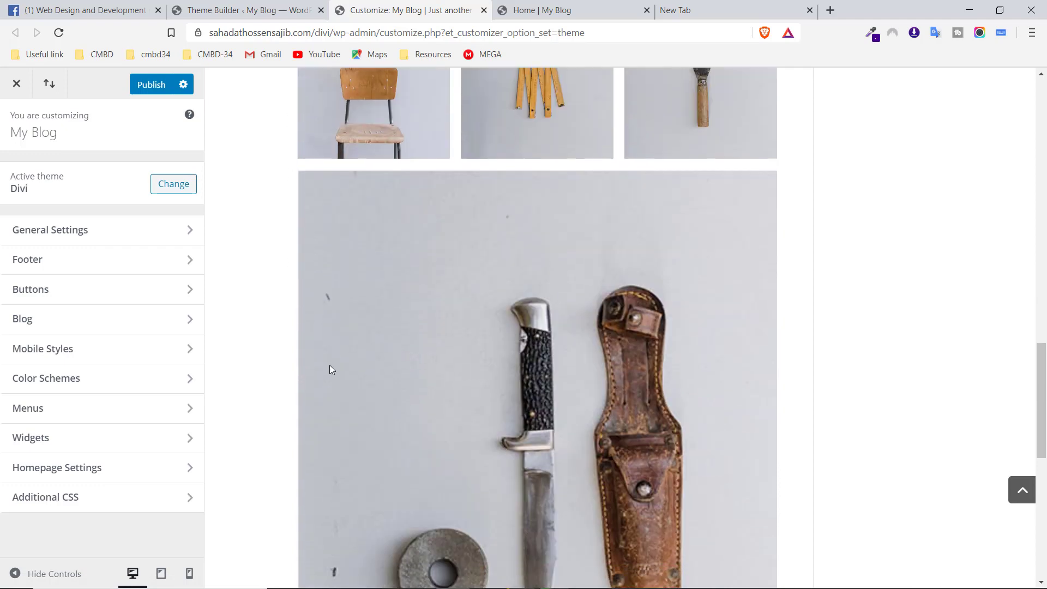
pyautogui.scroll(-10, 330, 365)
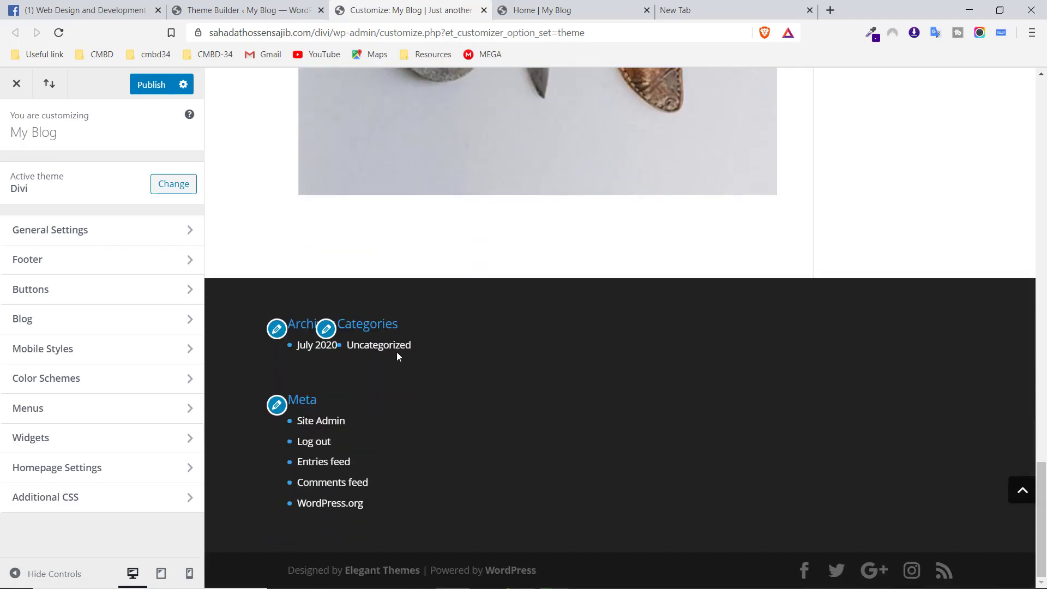
pyautogui.scroll(20, 578, 444)
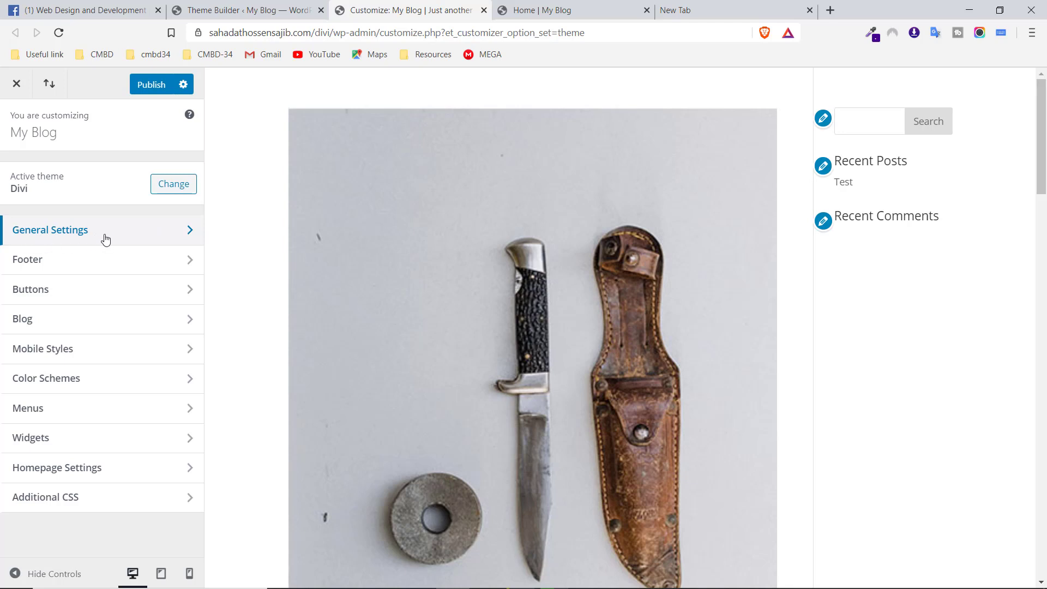
# Set the site title to "Divi Wesite" in the Site Identity part of General Settings and publish the change
pyautogui.click(163, 236)
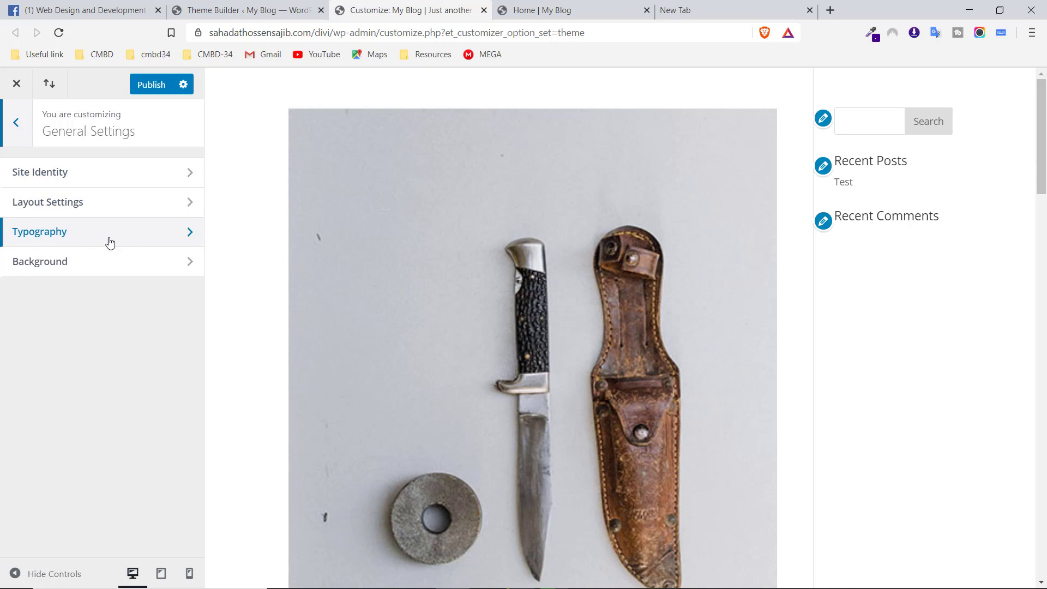
pyautogui.click(104, 180)
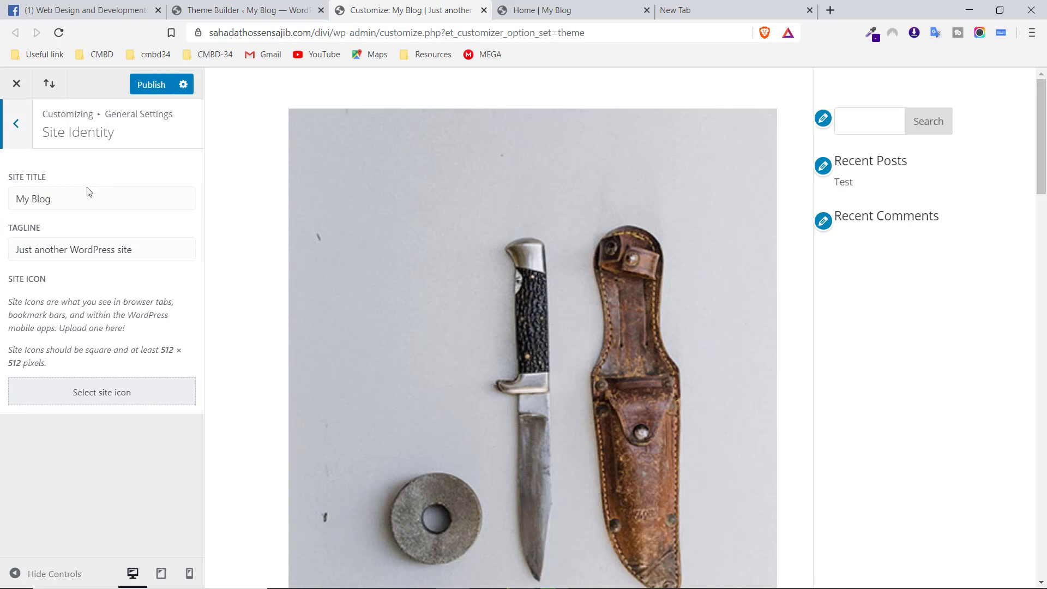
pyautogui.click(59, 200)
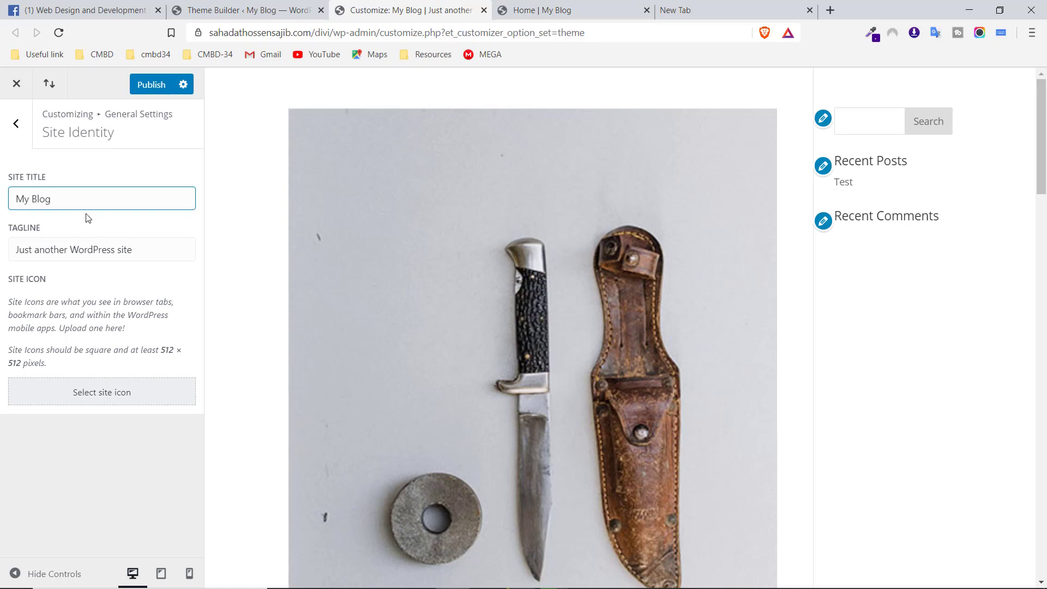
pyautogui.moveTo(76, 202); pyautogui.dragTo(16, 198)
pyautogui.write('Divi Wesite')
pyautogui.click(148, 86)
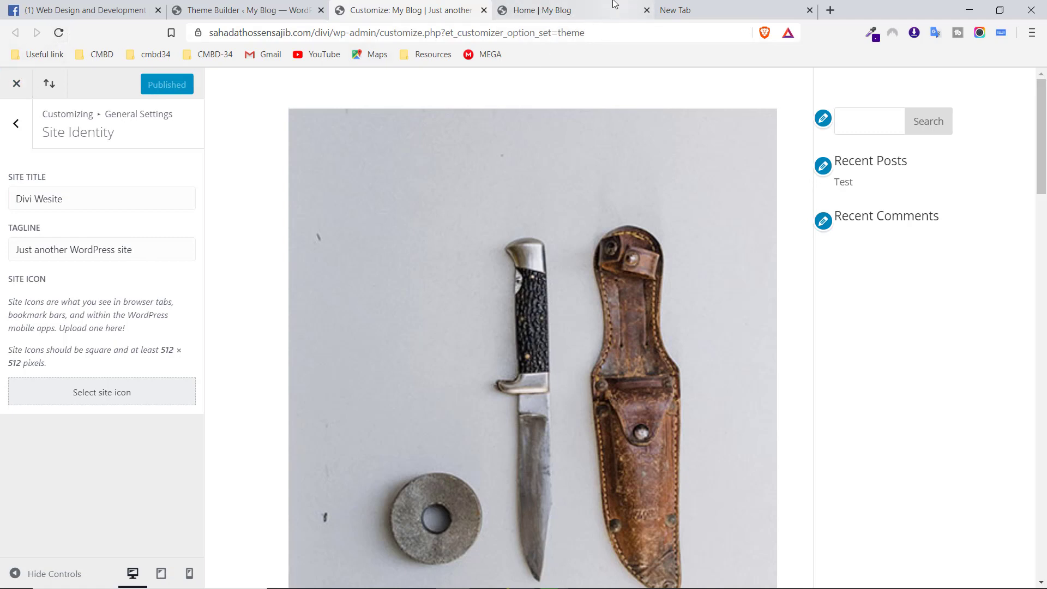
# Reload the home page to check its site title, and return to the Theme Customizer
pyautogui.click(543, 10)
pyautogui.click(59, 33)
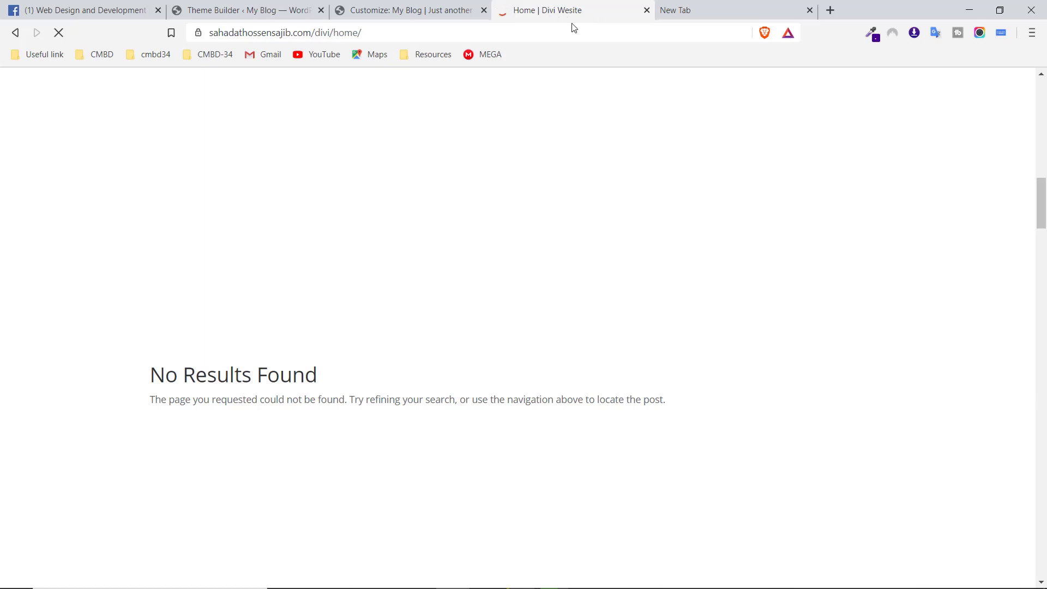
pyautogui.click(380, 7)
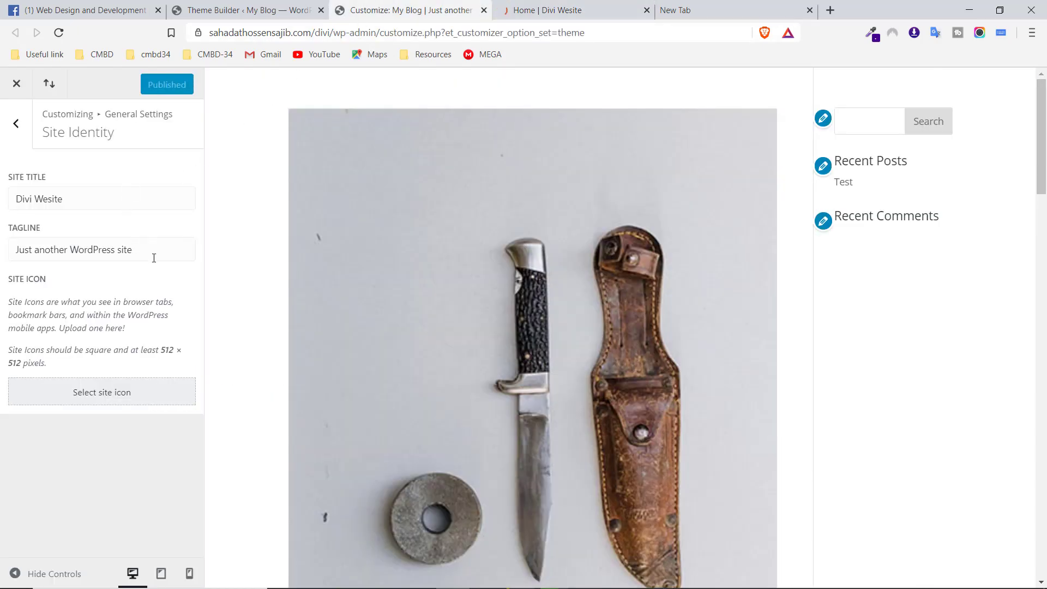
# Use the colourful 3D art logo from the media library as the site icon, crop it as suggested, and publish the change
pyautogui.moveTo(153, 258); pyautogui.dragTo(3, 253)
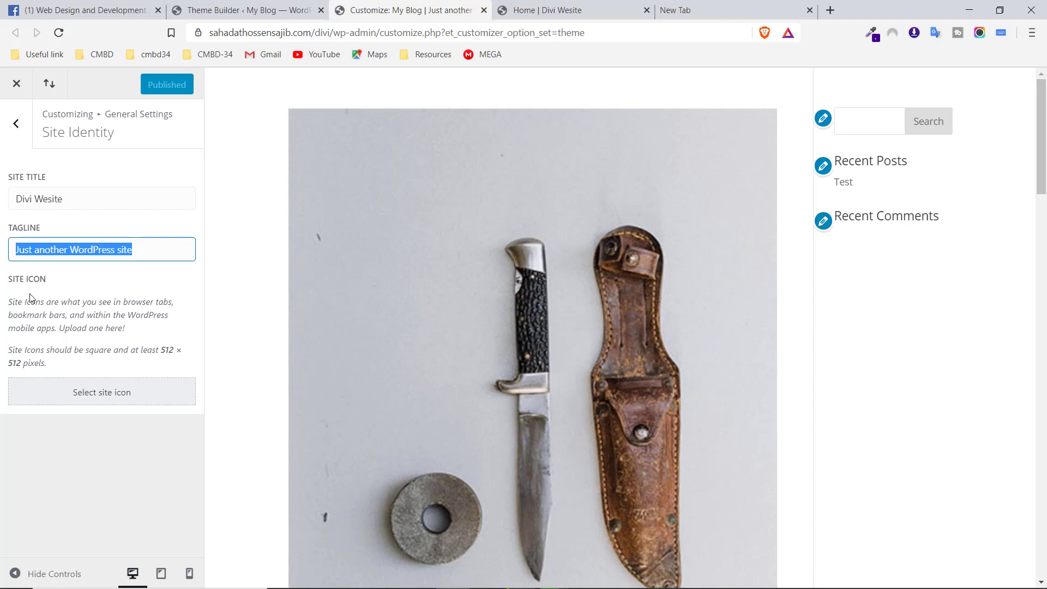
pyautogui.click(95, 400)
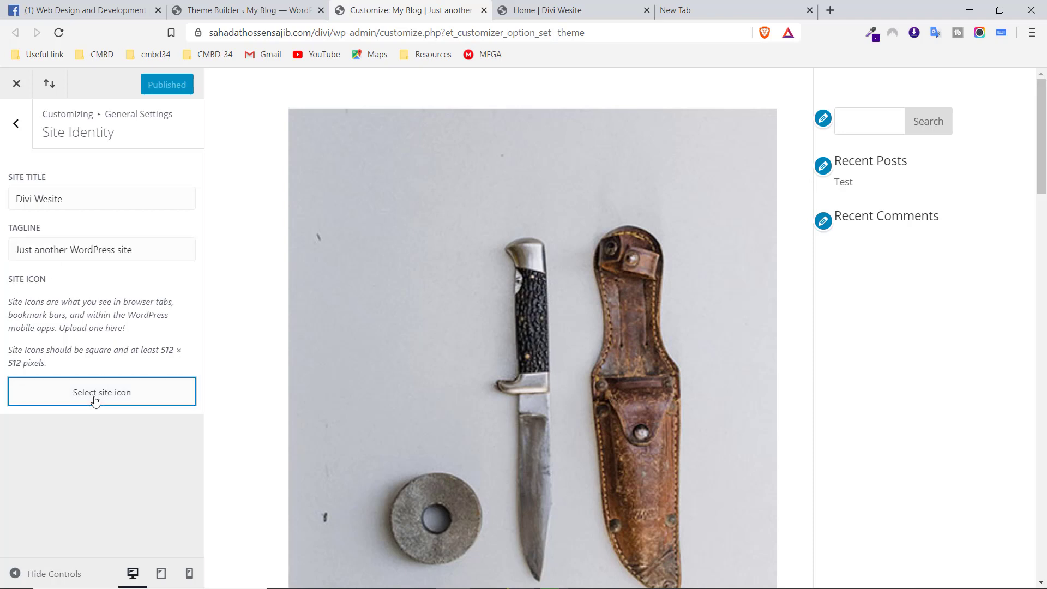
pyautogui.click(120, 397)
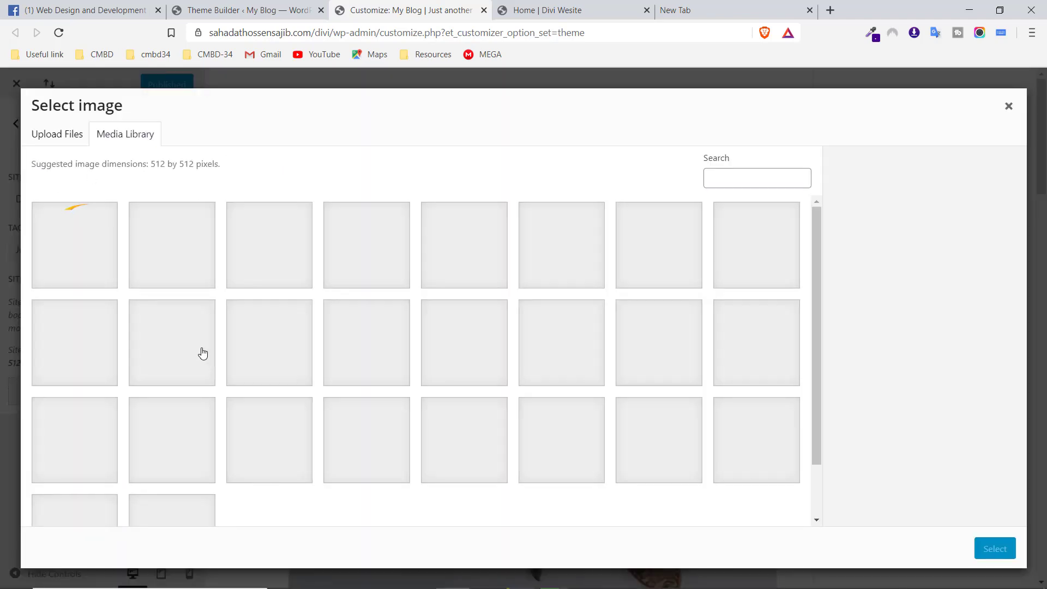
pyautogui.click(112, 279)
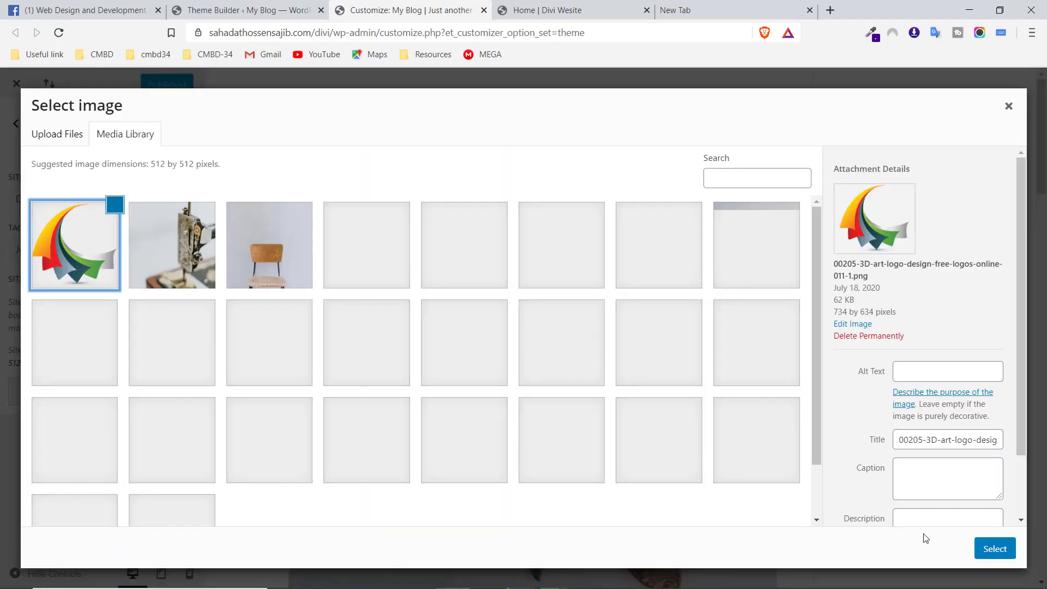
pyautogui.click(1005, 551)
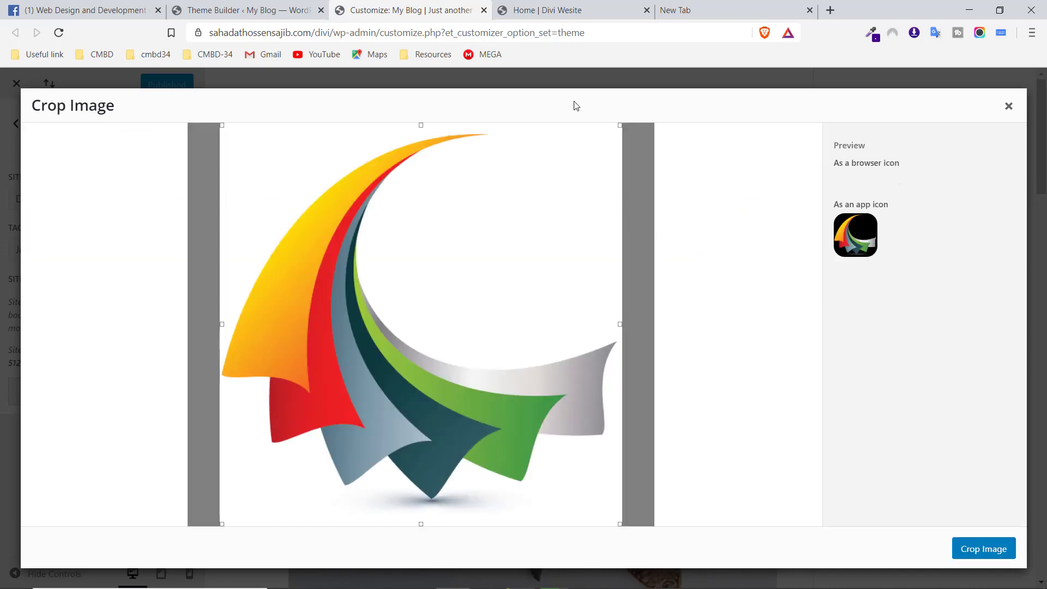
pyautogui.click(987, 557)
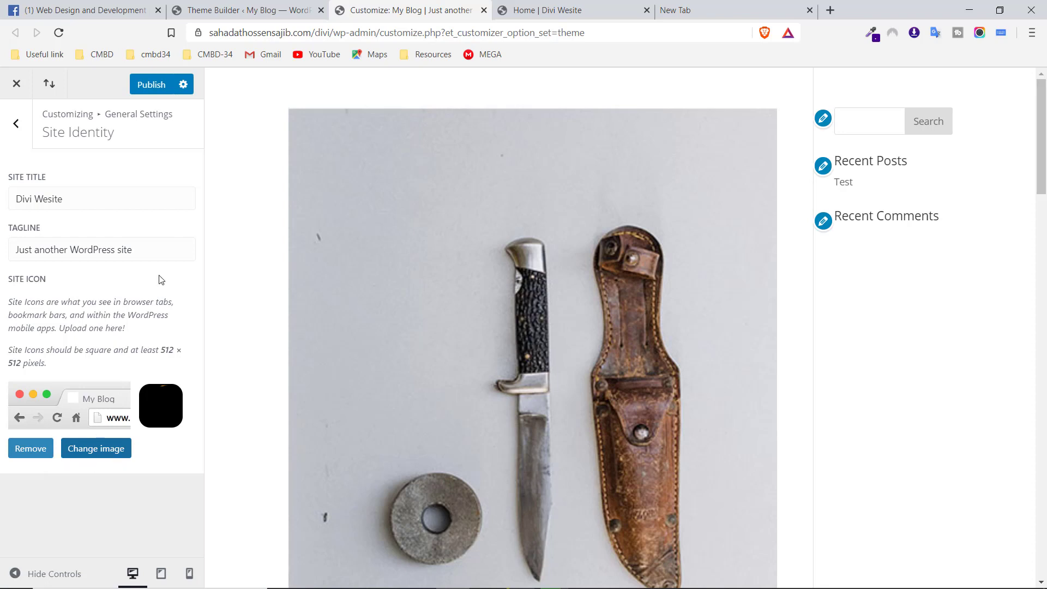
pyautogui.click(152, 86)
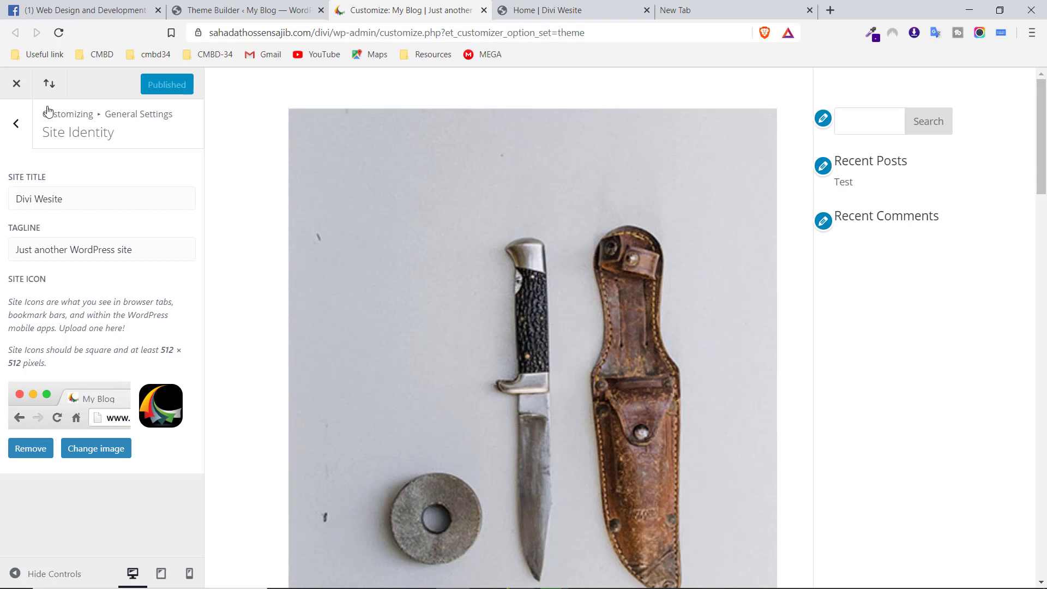
# Open Layout Settings under General Settings, and view the home page's layout from the numbered features up to the hero section
pyautogui.click(12, 125)
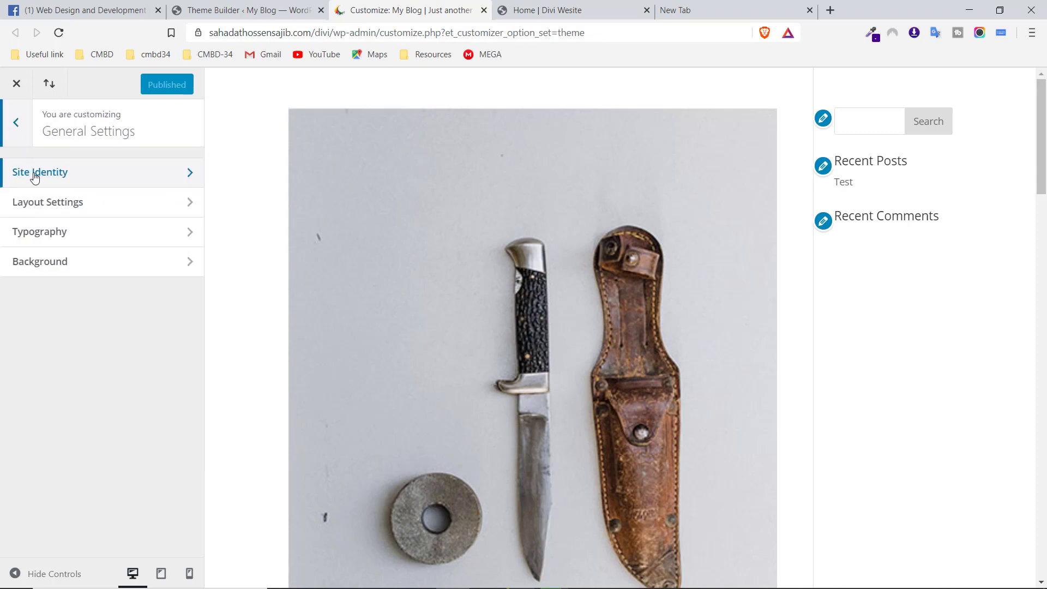
pyautogui.click(162, 211)
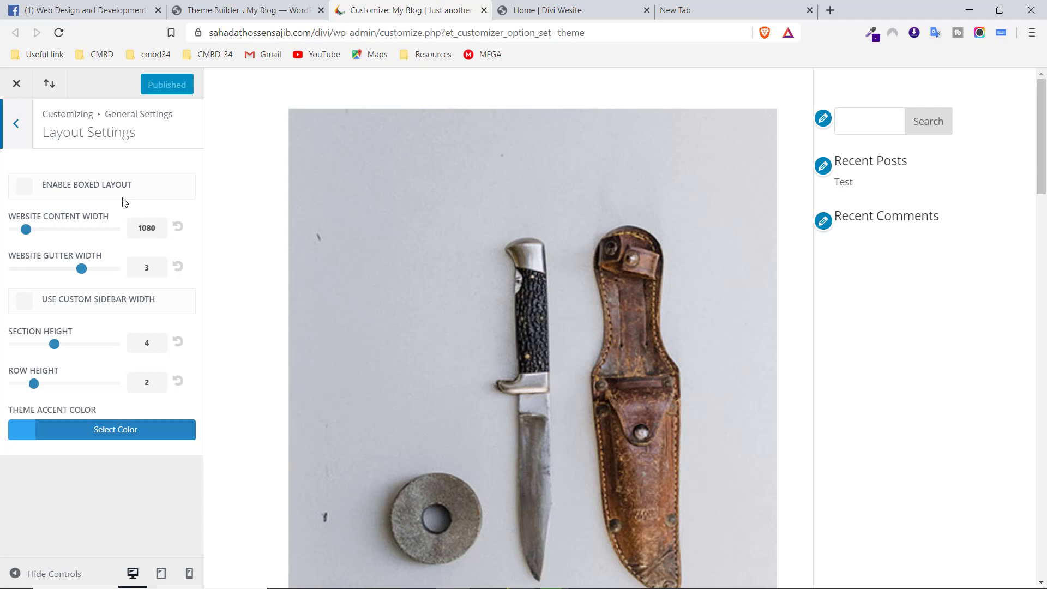
pyautogui.click(570, 10)
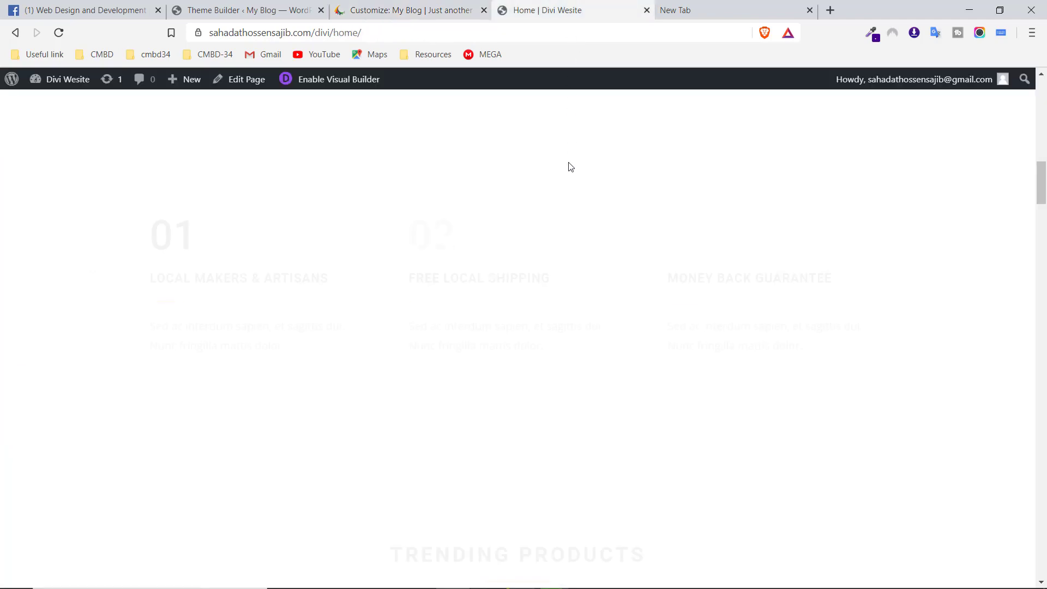
pyautogui.scroll(5, 573, 146)
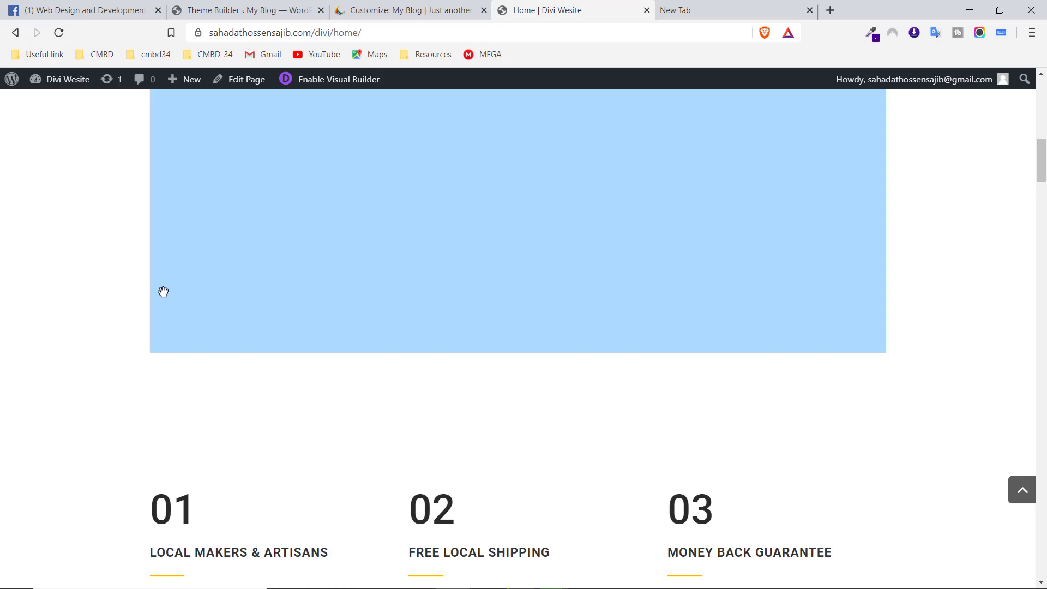
pyautogui.scroll(4, 934, 336)
pyautogui.scroll(8, 936, 337)
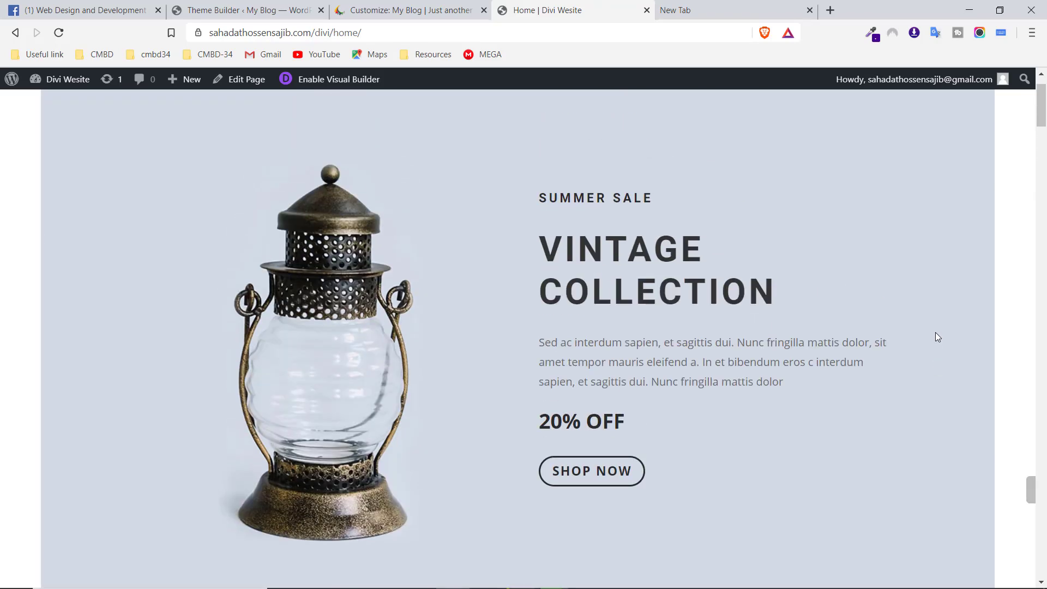
# Return to the Theme Customizer, enable the boxed layout in Layout Settings, and publish the change
pyautogui.click(235, 10)
pyautogui.click(395, 5)
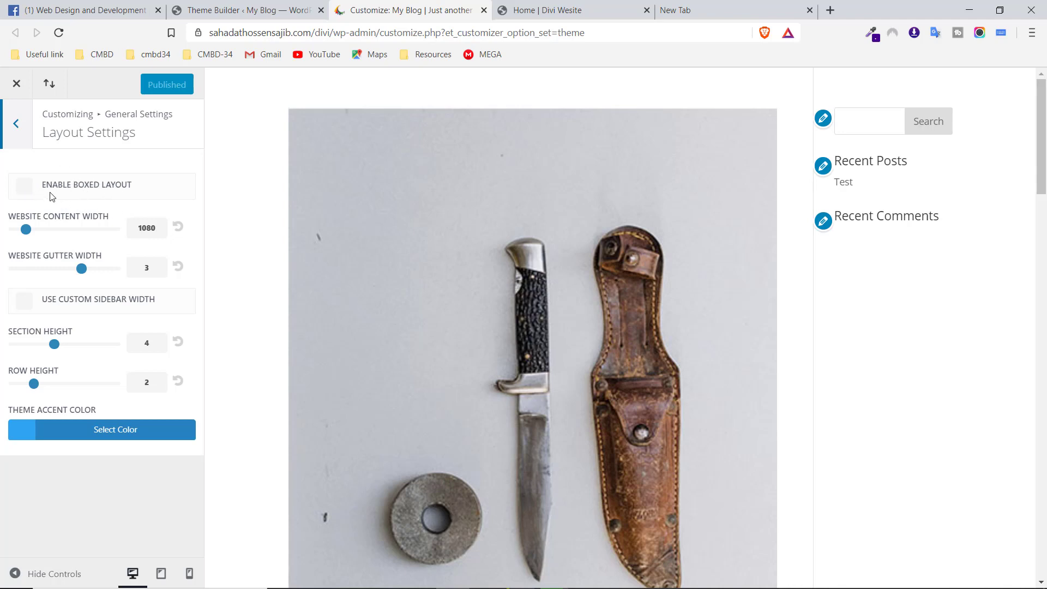
pyautogui.click(25, 189)
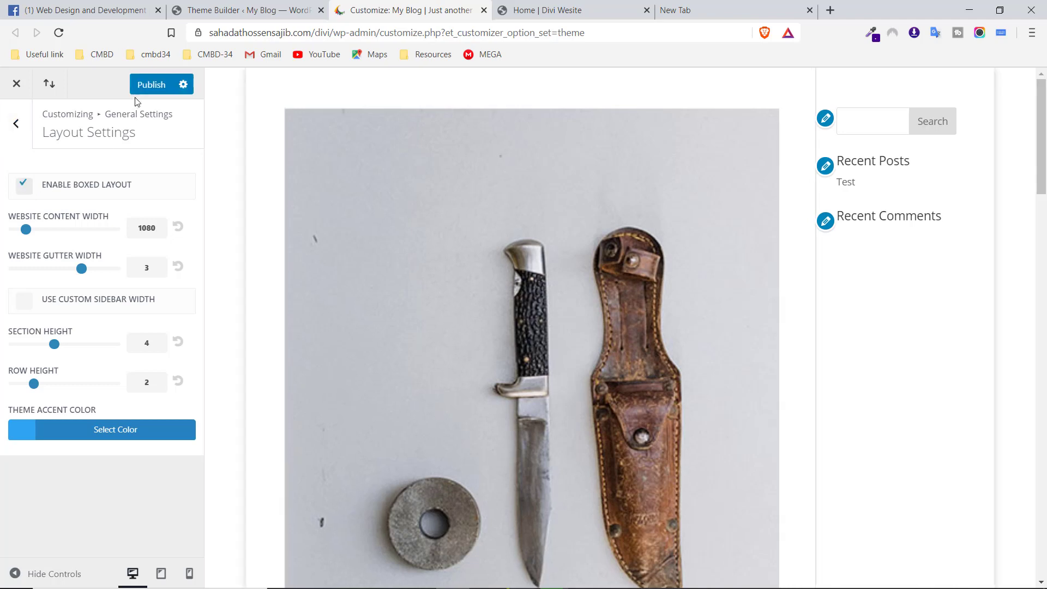
pyautogui.click(150, 86)
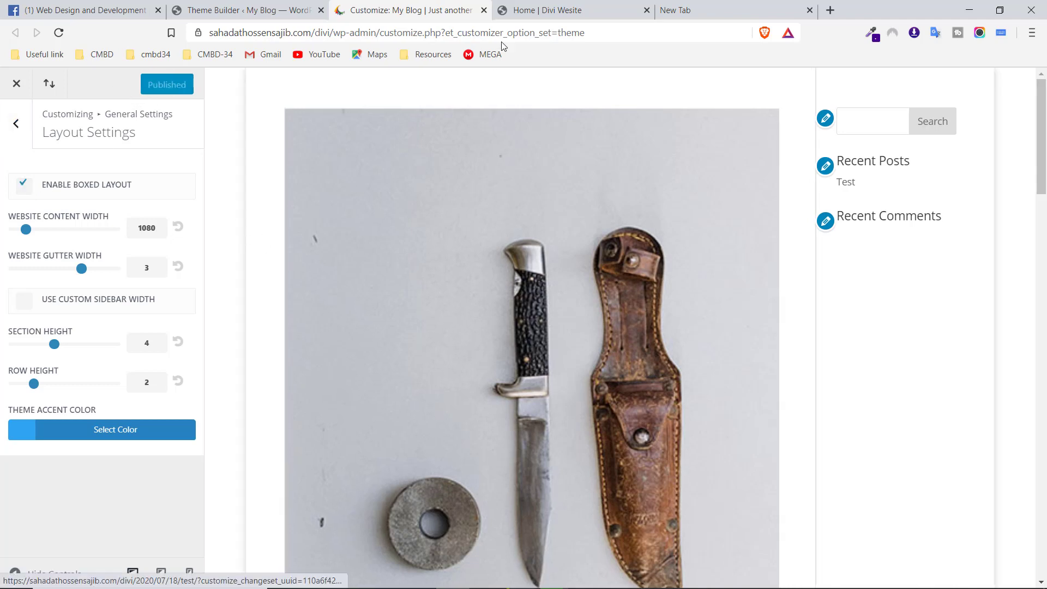
# Reload the home page and examine its boxed layout from the hero section to Featured Items
pyautogui.click(552, 8)
pyautogui.click(59, 33)
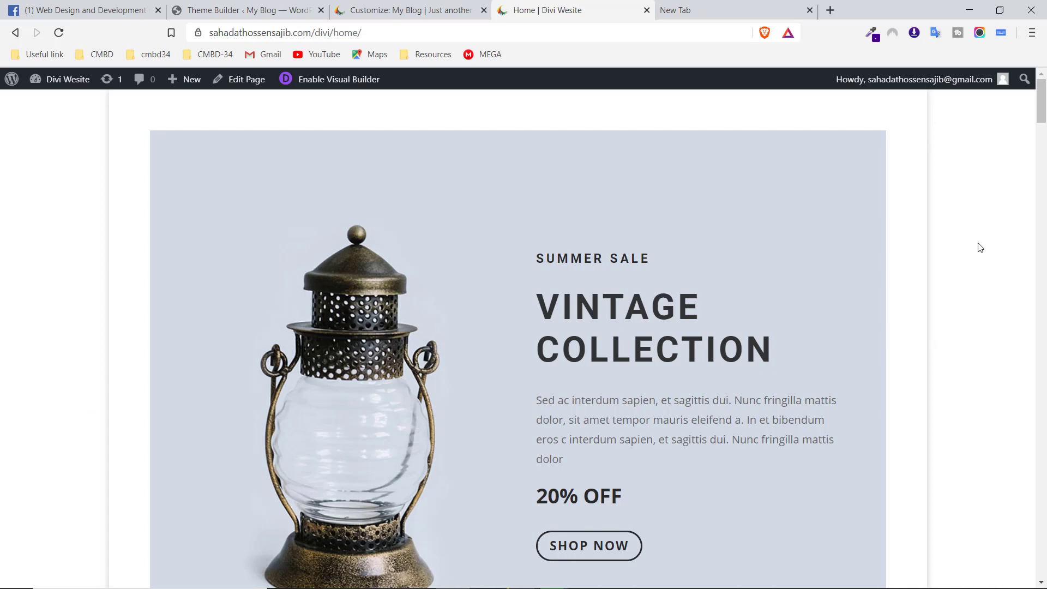
pyautogui.scroll(-14, 968, 392)
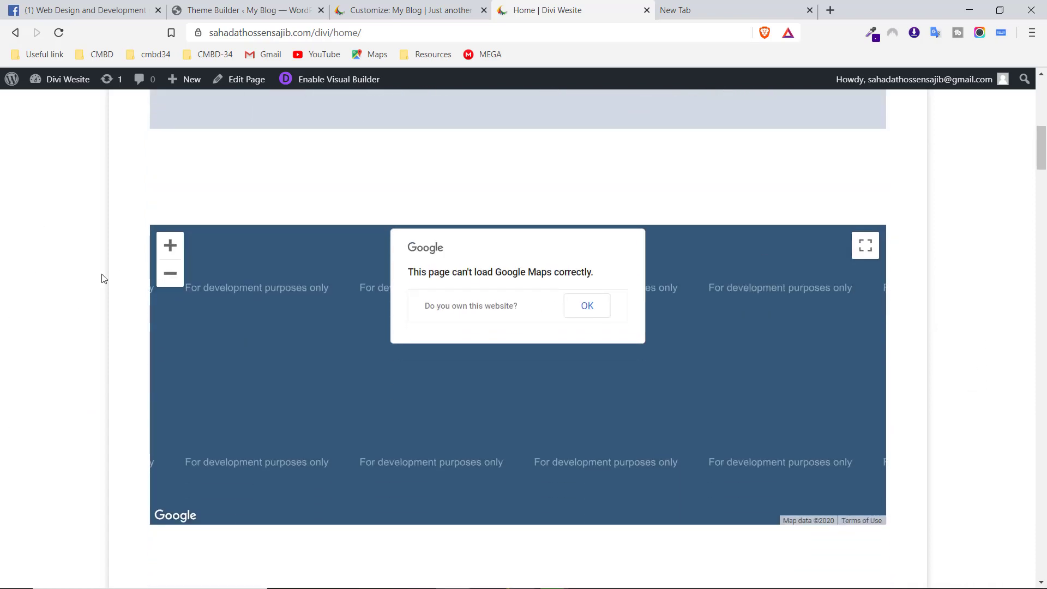
pyautogui.scroll(-13, 713, 421)
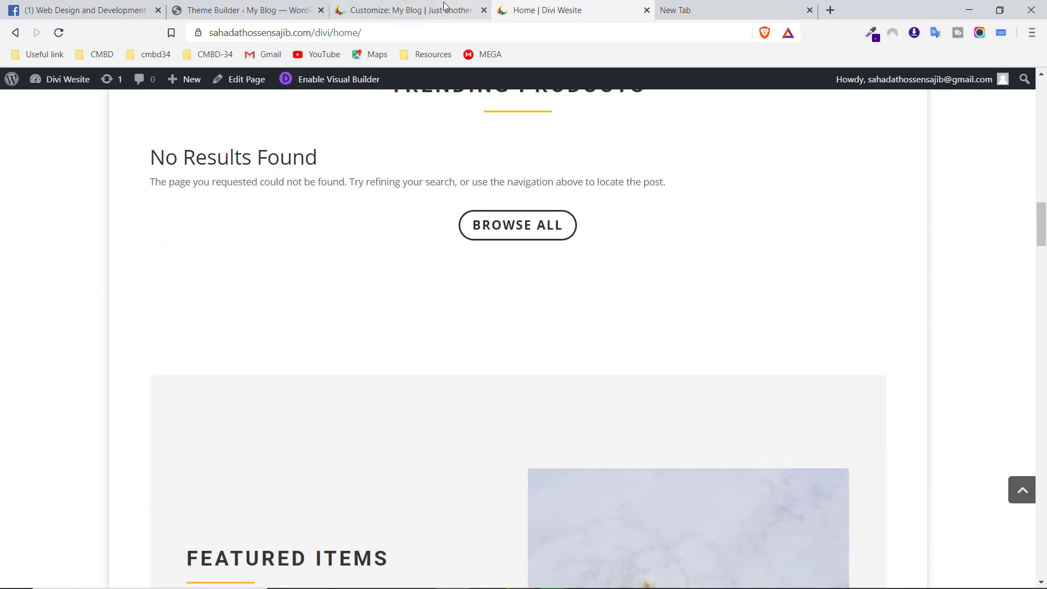
# Return to the Theme Customizer and disable the boxed layout
pyautogui.click(414, 10)
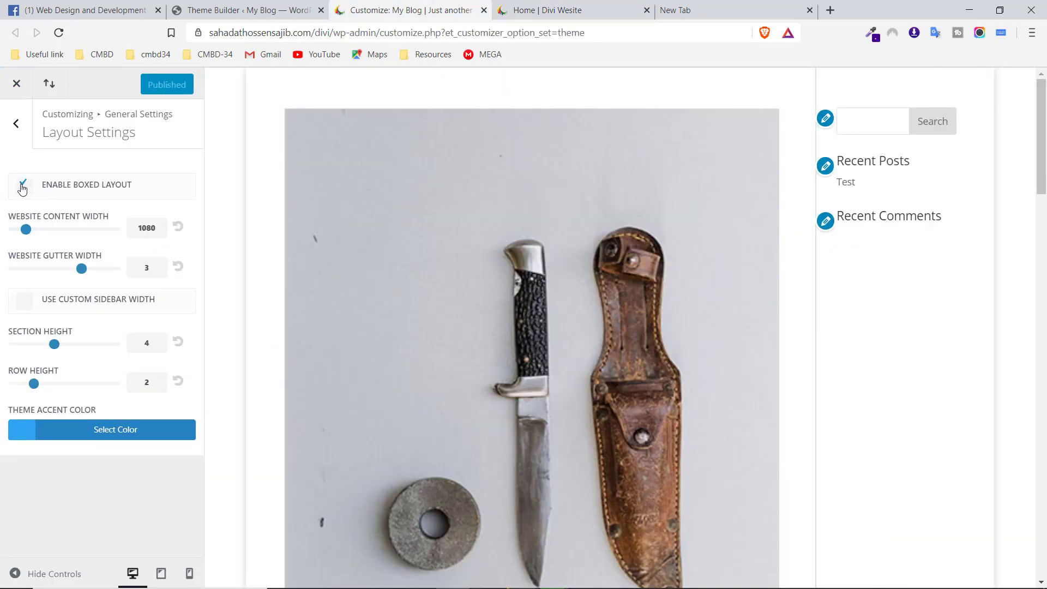
pyautogui.click(22, 188)
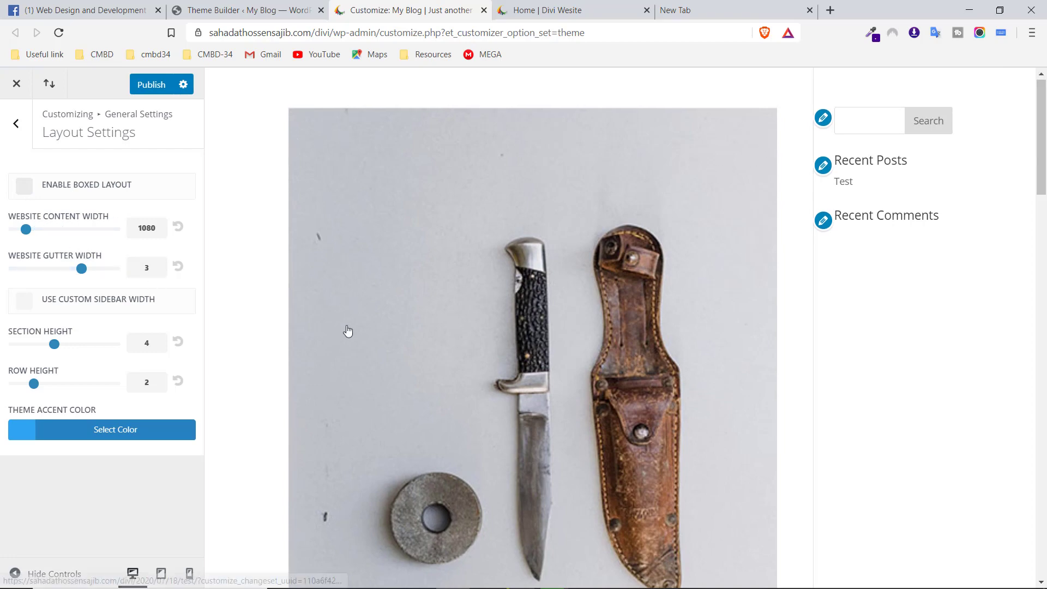
pyautogui.scroll(-15, 347, 331)
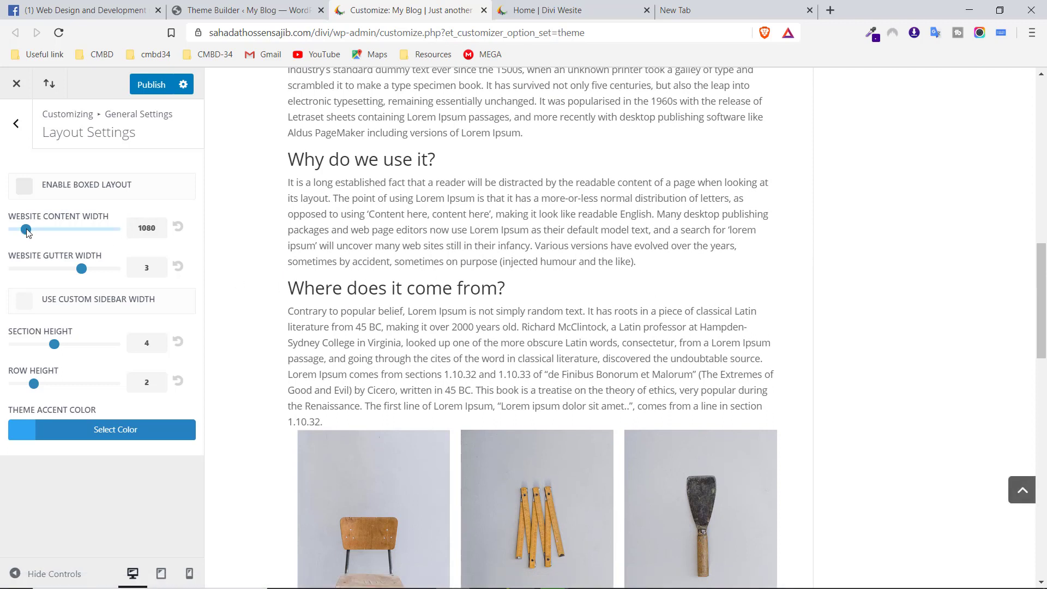
# Set the website content width to 1598 and publish the layout changes
pyautogui.moveTo(26, 229); pyautogui.dragTo(71, 232)
pyautogui.scroll(10, 427, 328)
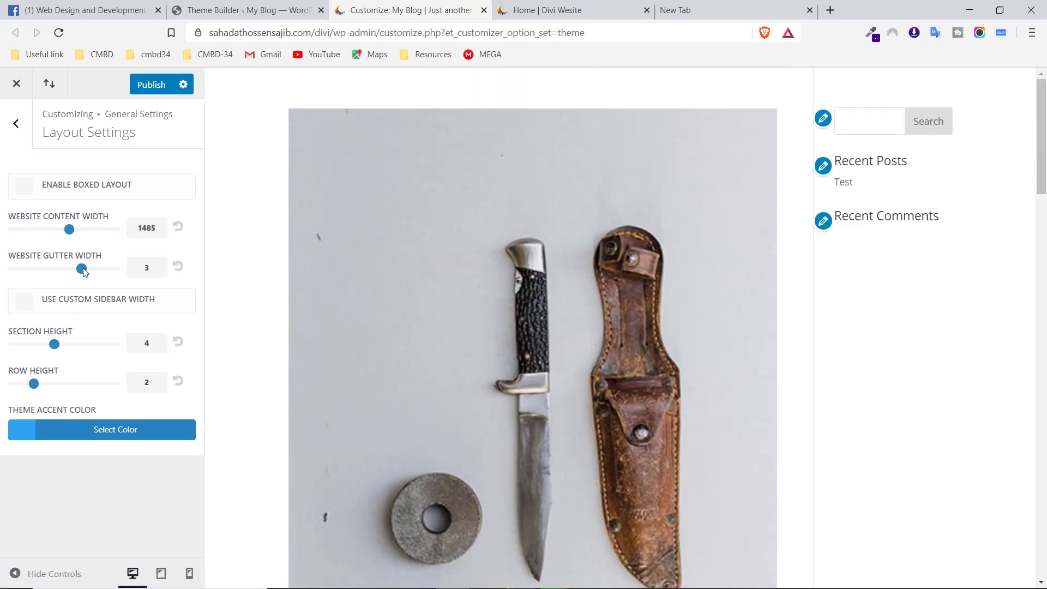
pyautogui.moveTo(70, 231); pyautogui.dragTo(82, 229)
pyautogui.click(152, 84)
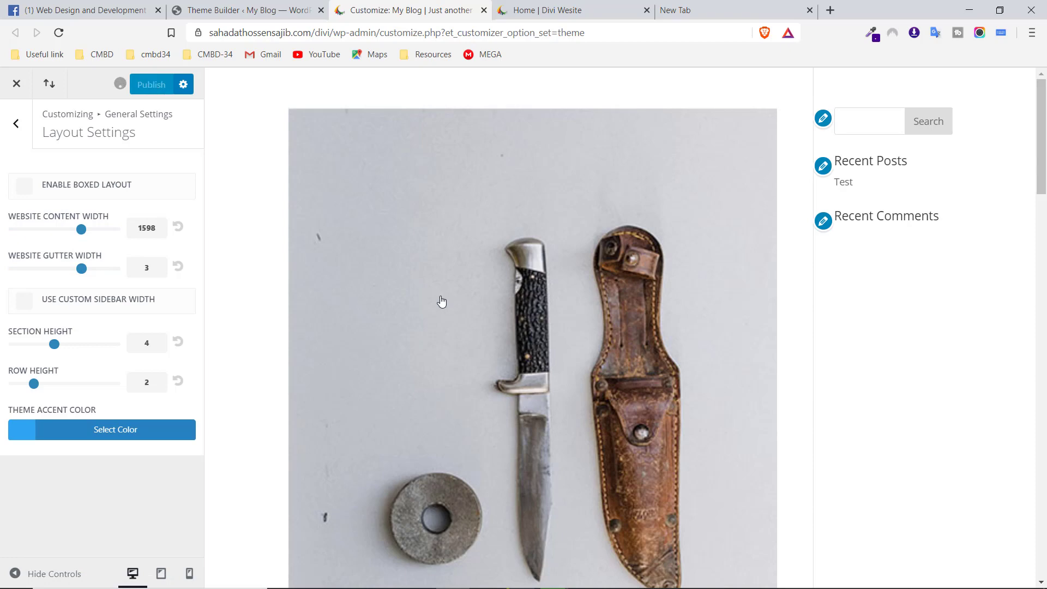
pyautogui.scroll(-15, 440, 299)
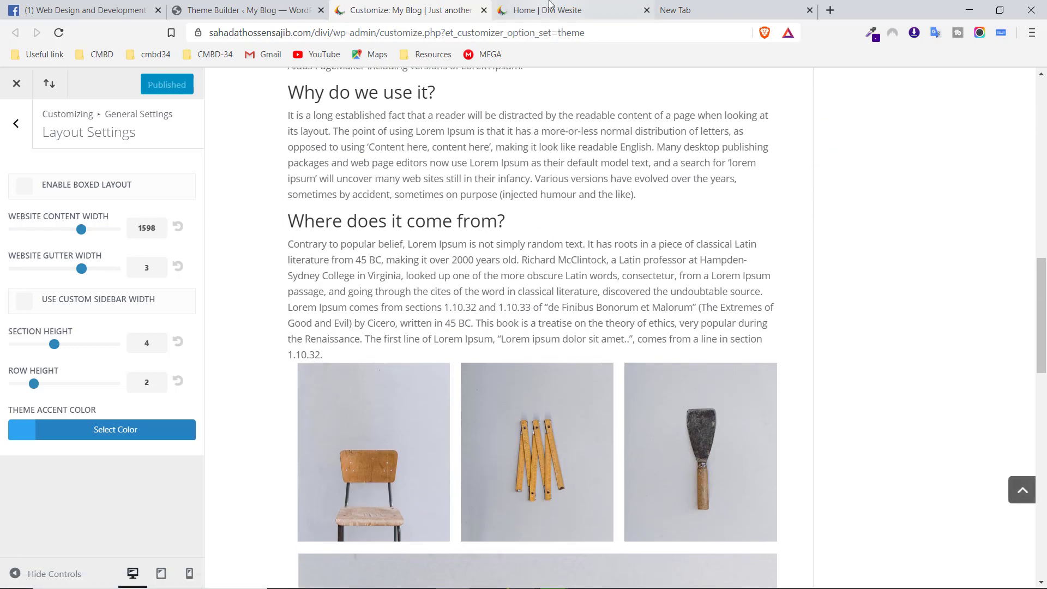
# Reload the home page and examine its content width from the trending products to the Stay Up To Date section
pyautogui.click(542, 9)
pyautogui.click(60, 36)
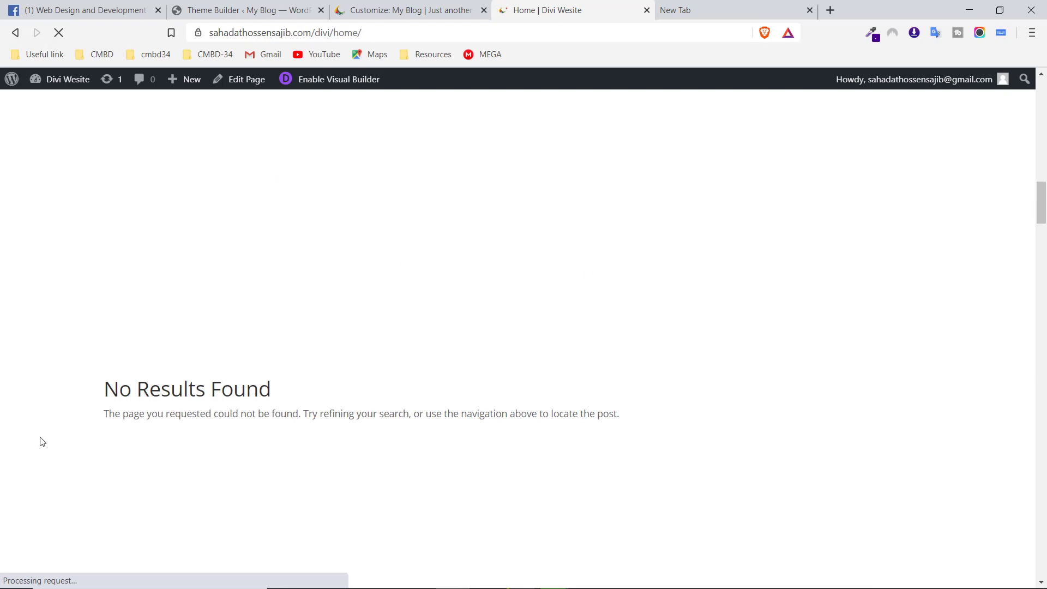
pyautogui.scroll(-8, 685, 391)
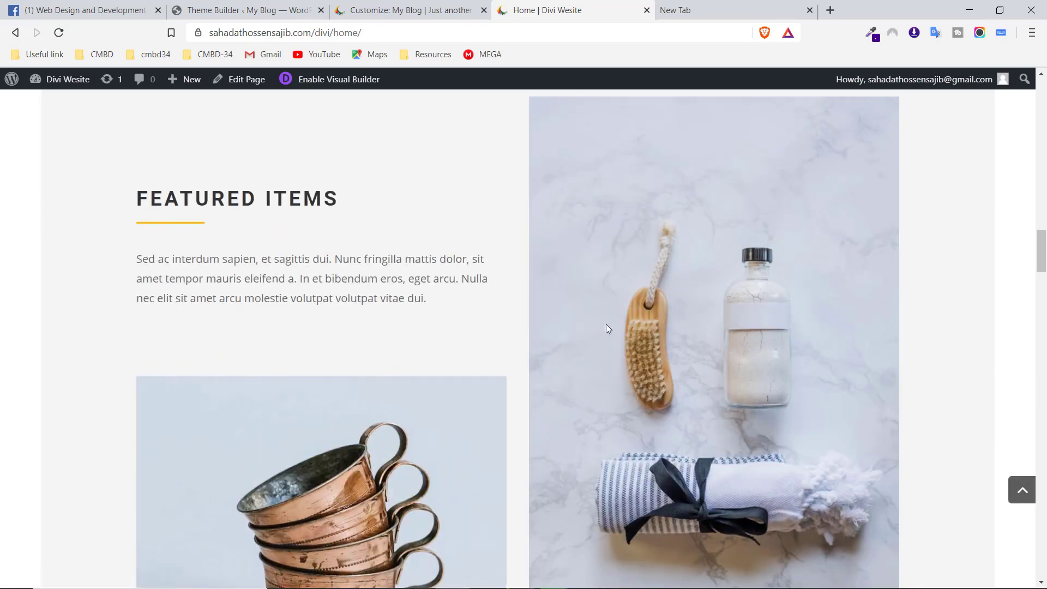
pyautogui.scroll(-10, 947, 319)
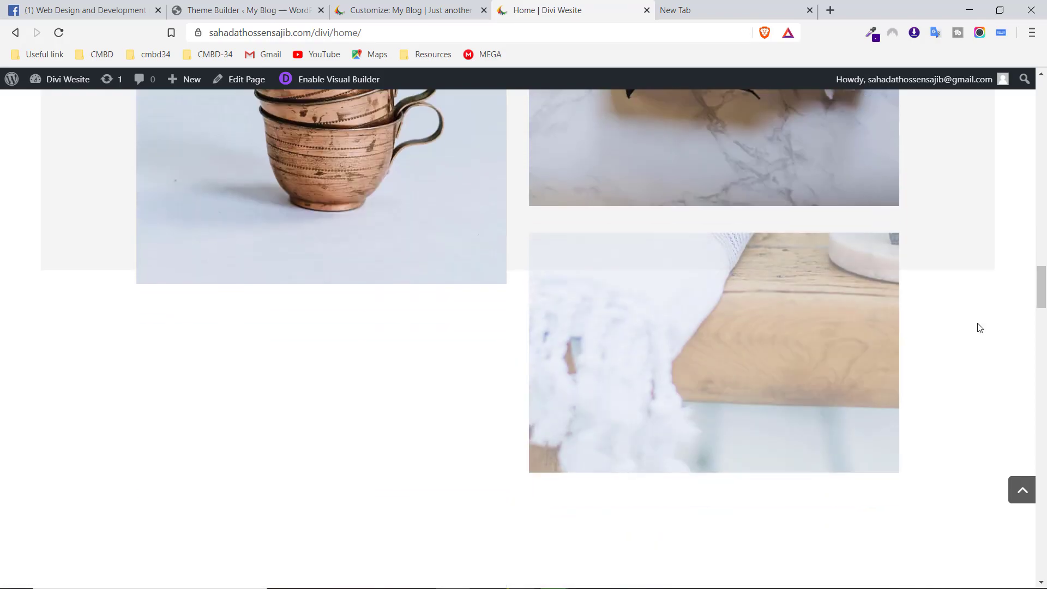
pyautogui.scroll(-10, 84, 421)
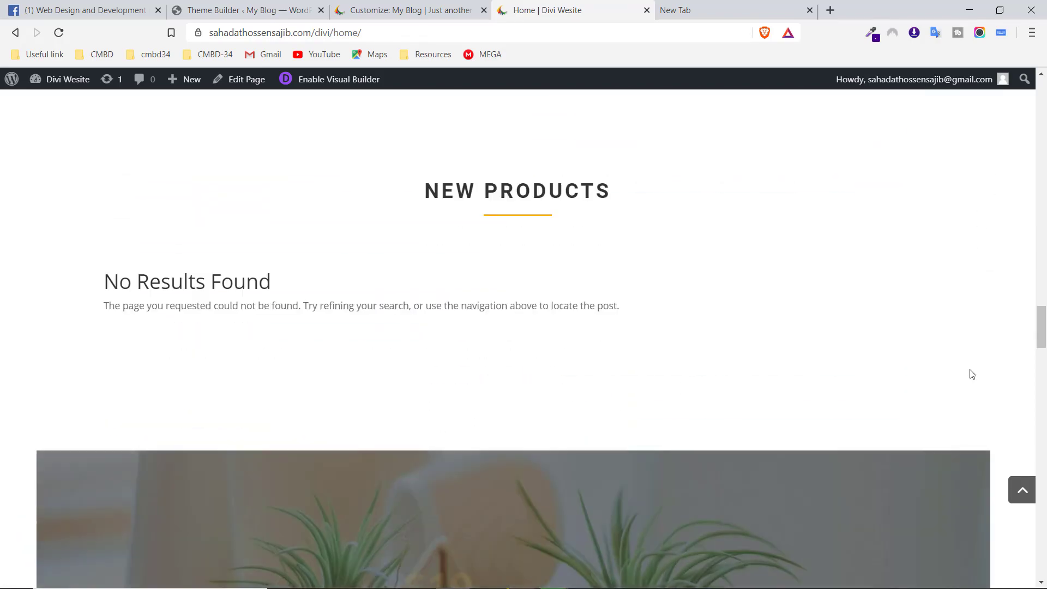
pyautogui.scroll(-11, 984, 373)
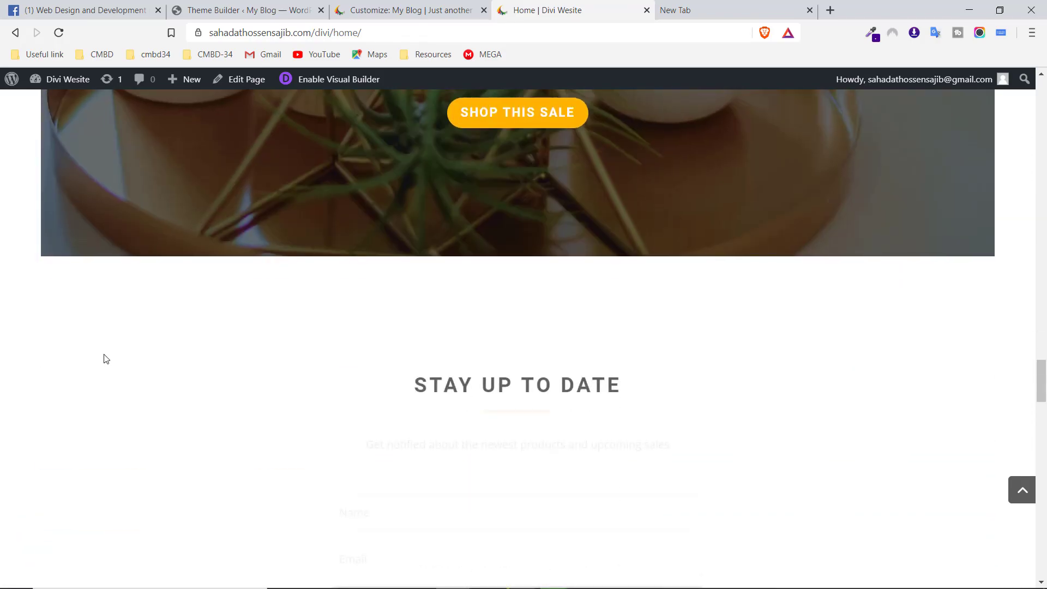
# Return to the Theme Customizer, try website gutter widths of 1 and 2, and set the gutter width back to 3
pyautogui.click(312, 8)
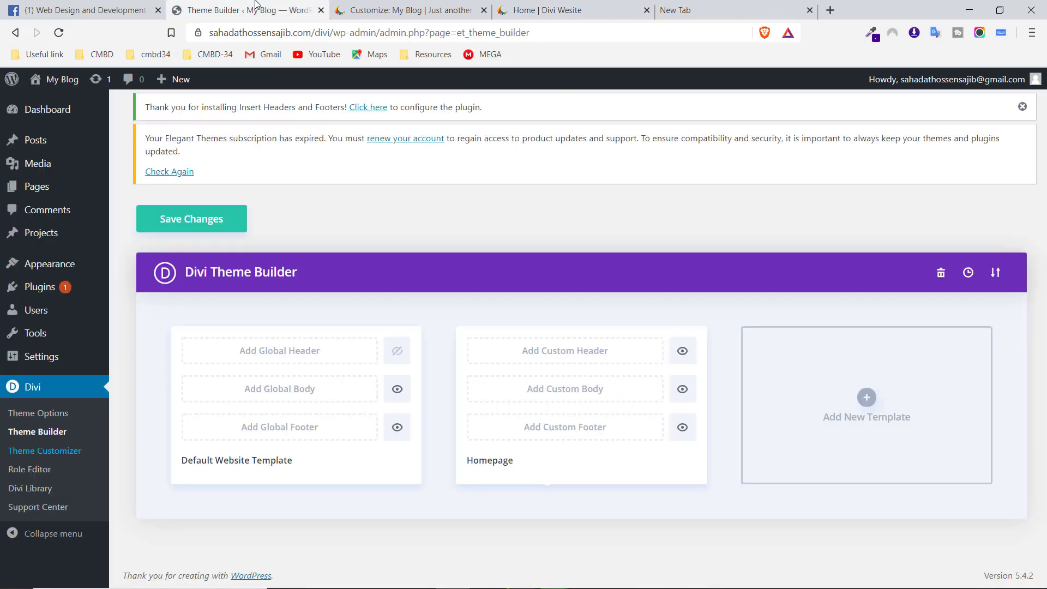
pyautogui.click(391, 8)
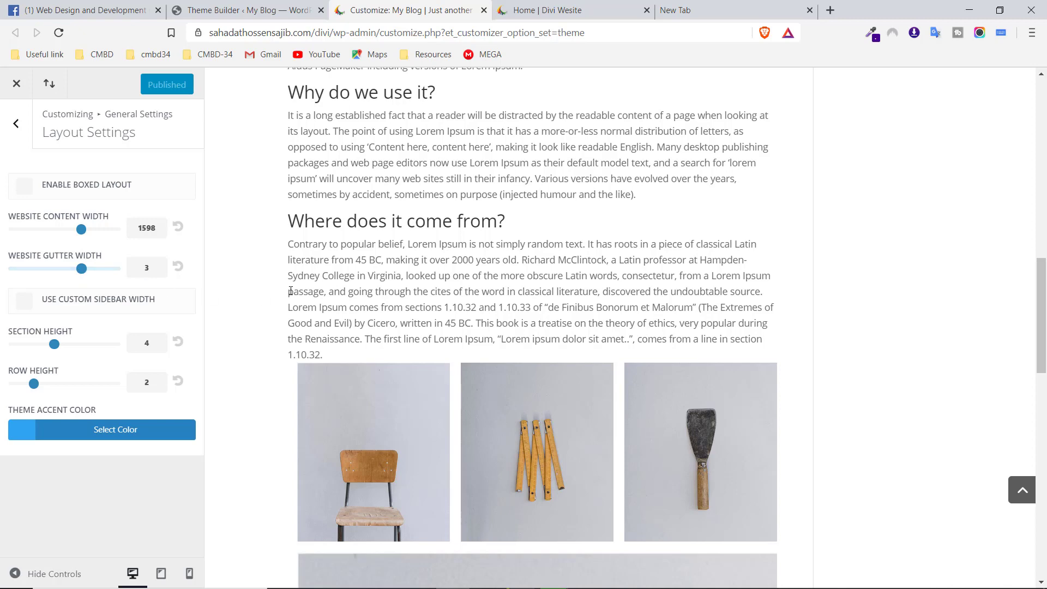
pyautogui.scroll(11, 377, 287)
pyautogui.scroll(3, 376, 287)
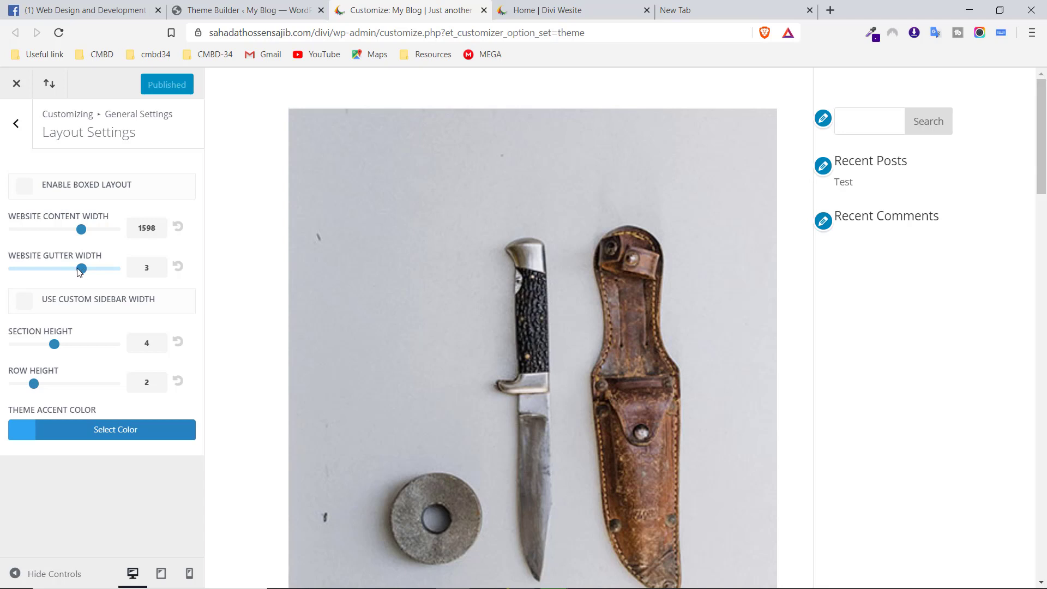
pyautogui.moveTo(56, 272); pyautogui.dragTo(31, 272)
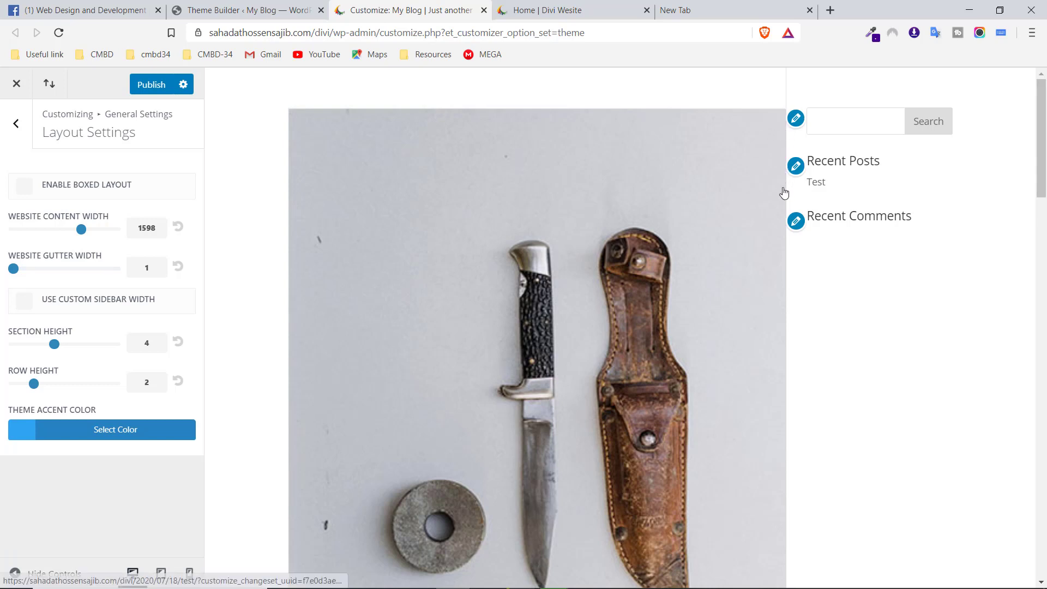
pyautogui.click(47, 270)
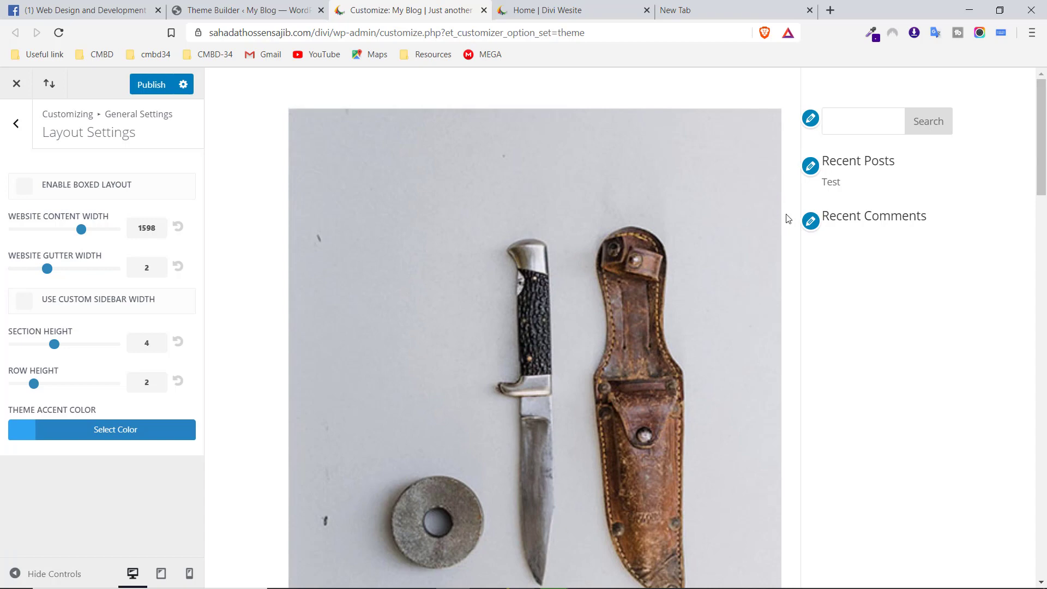
pyautogui.click(70, 270)
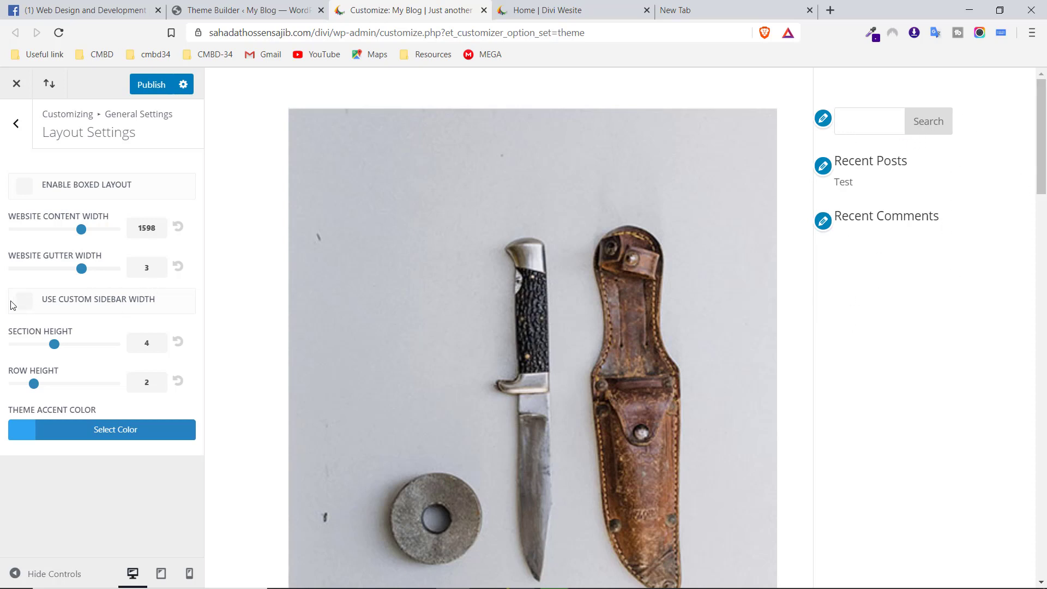
# Enable the custom sidebar width and set the sidebar width to 22
pyautogui.click(25, 300)
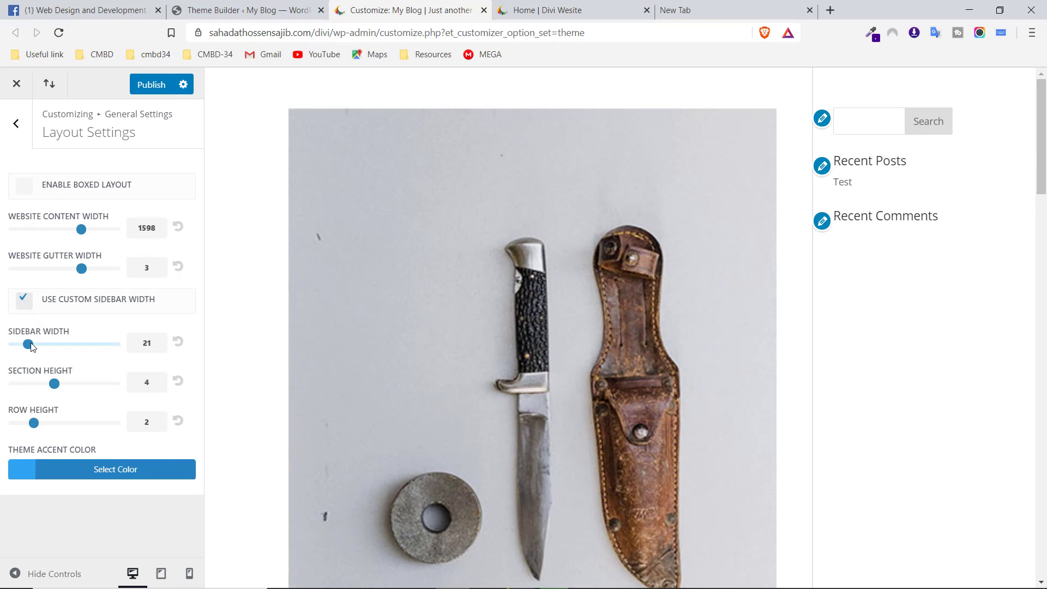
pyautogui.moveTo(30, 349)
pyautogui.mouseDown()
pyautogui.moveTo(116, 344)
pyautogui.moveTo(40, 348)
pyautogui.mouseUp()
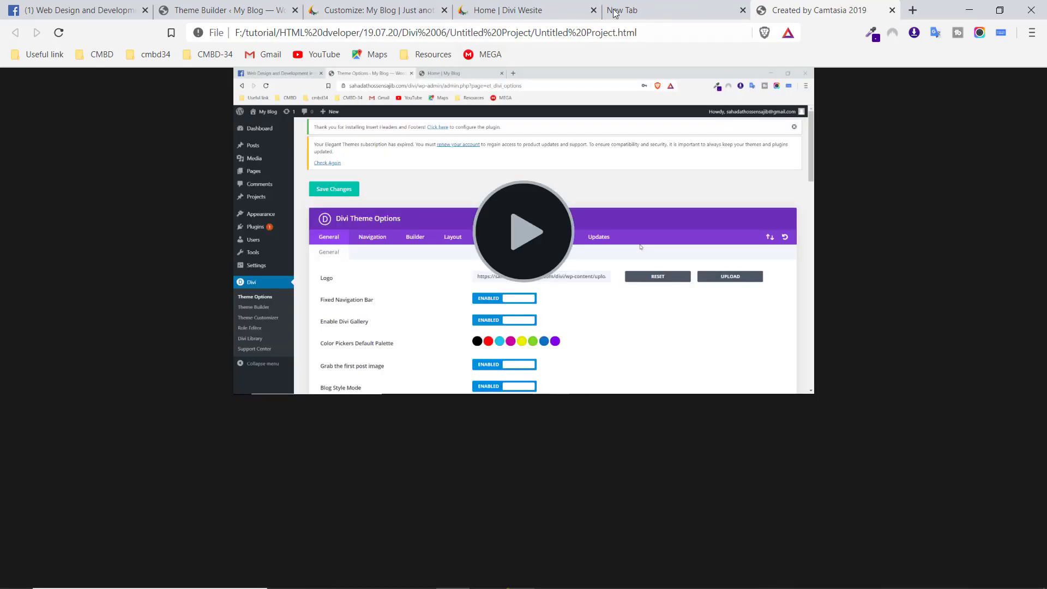
# Return to the Theme Customizer and reset the website content width to 1080 and the sidebar width to 21
pyautogui.click(516, 4)
pyautogui.click(359, 4)
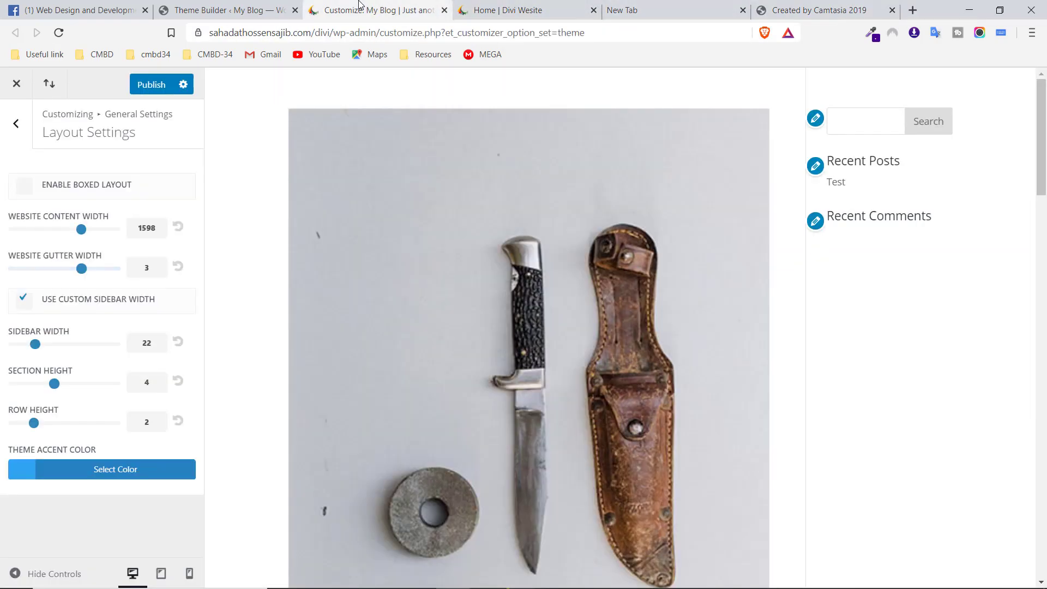
pyautogui.click(178, 230)
pyautogui.click(177, 346)
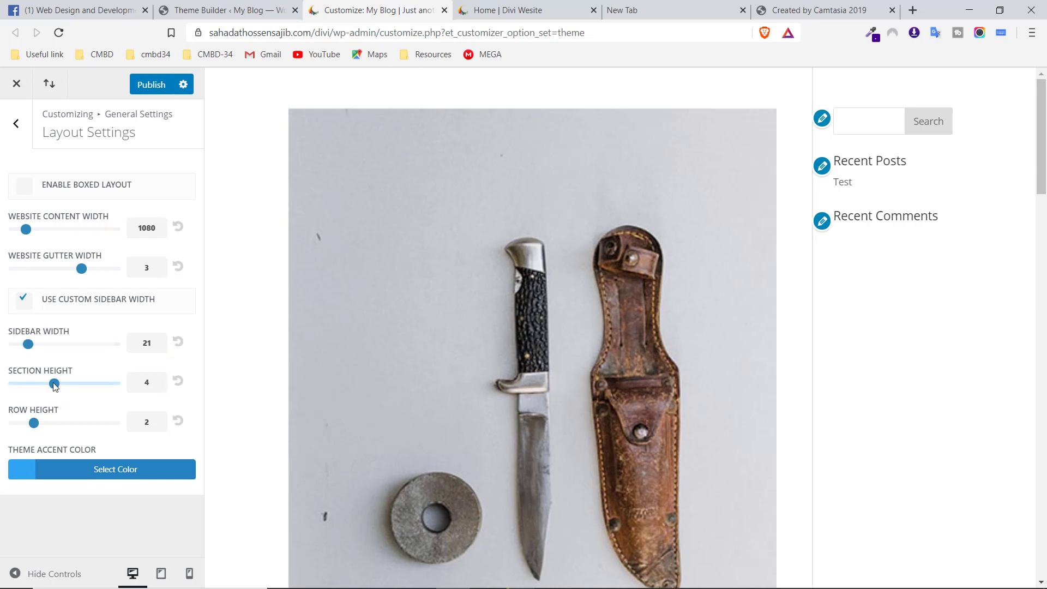
# Try a section height of 8, look at the sections on the home page, and reset the section height to 4
pyautogui.moveTo(53, 386); pyautogui.dragTo(95, 384)
pyautogui.click(531, 5)
pyautogui.scroll(8, 425, 349)
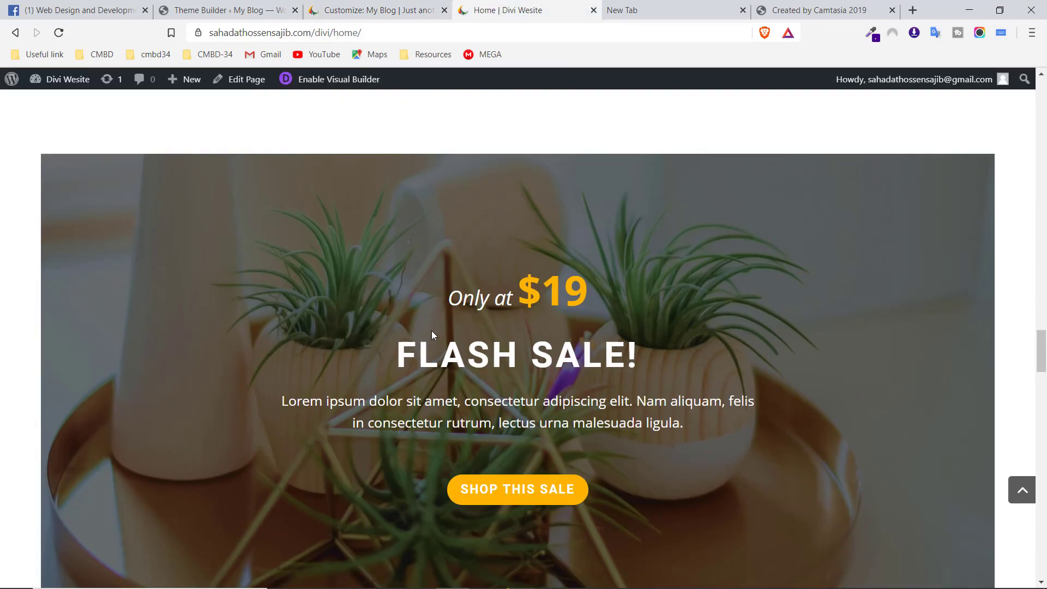
pyautogui.scroll(10, 373, 248)
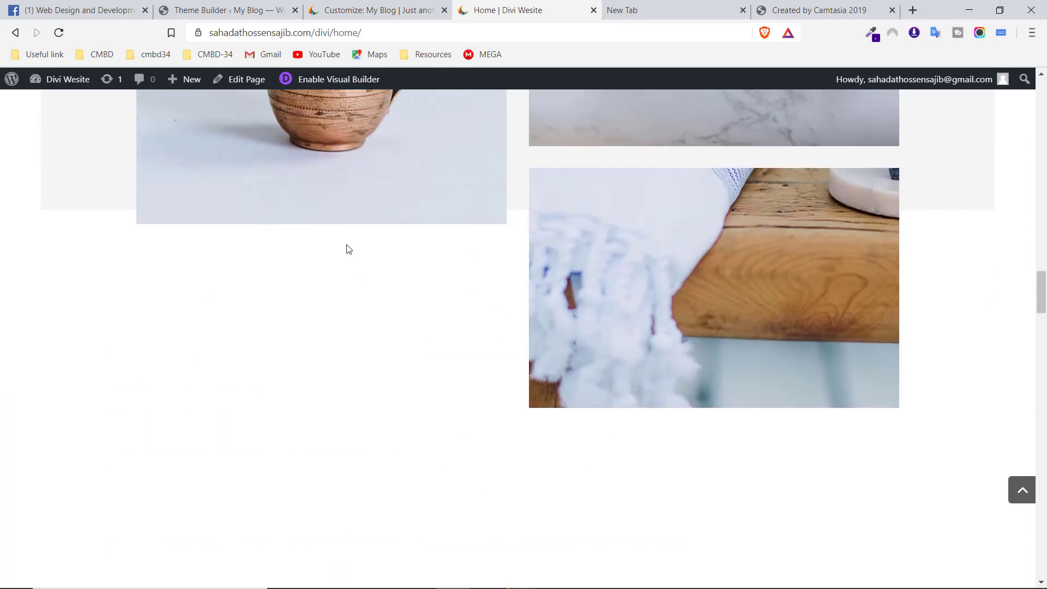
pyautogui.click(351, 5)
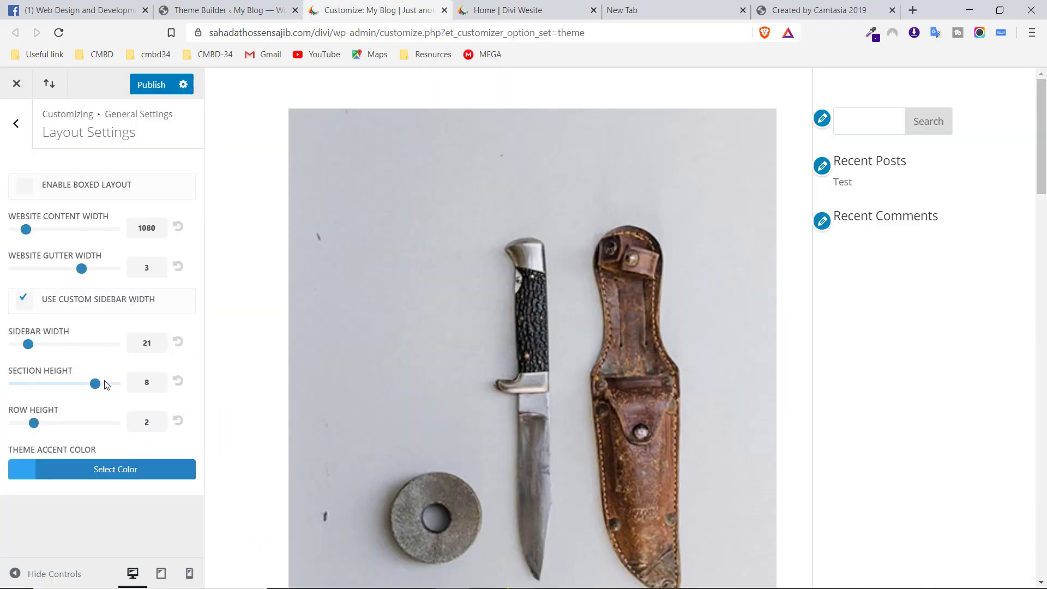
pyautogui.click(180, 381)
# Try a row height of 8 and reset the row height to its default
pyautogui.moveTo(34, 423); pyautogui.dragTo(96, 432)
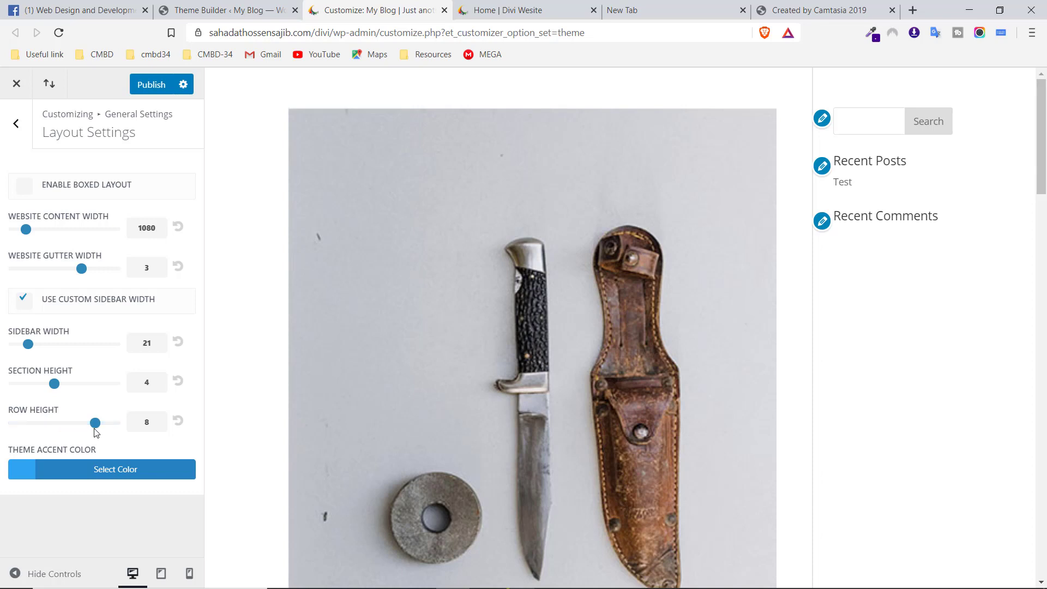
pyautogui.click(178, 422)
# Examine the home page's sections and rows down to the footer, and switch to the Divi Theme Builder page
pyautogui.click(554, 5)
pyautogui.scroll(-20, 524, 271)
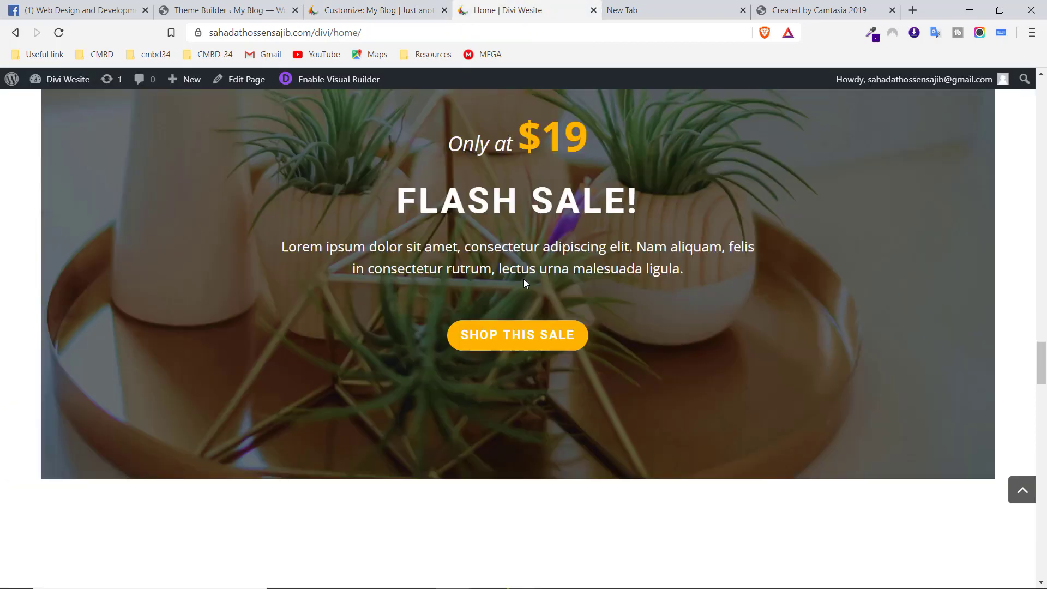
pyautogui.scroll(-15, 525, 284)
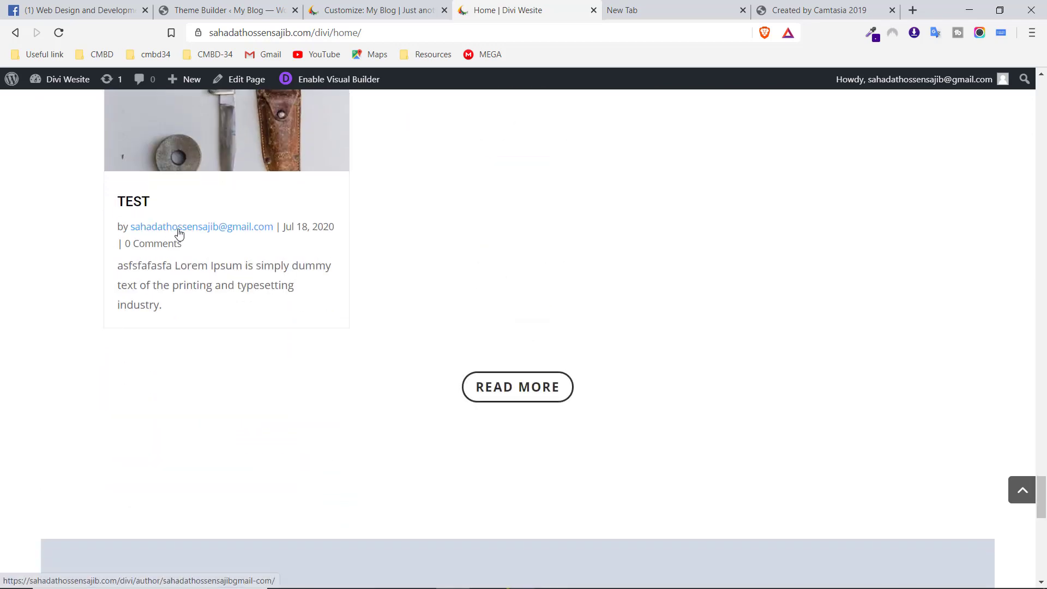
pyautogui.scroll(-9, 419, 276)
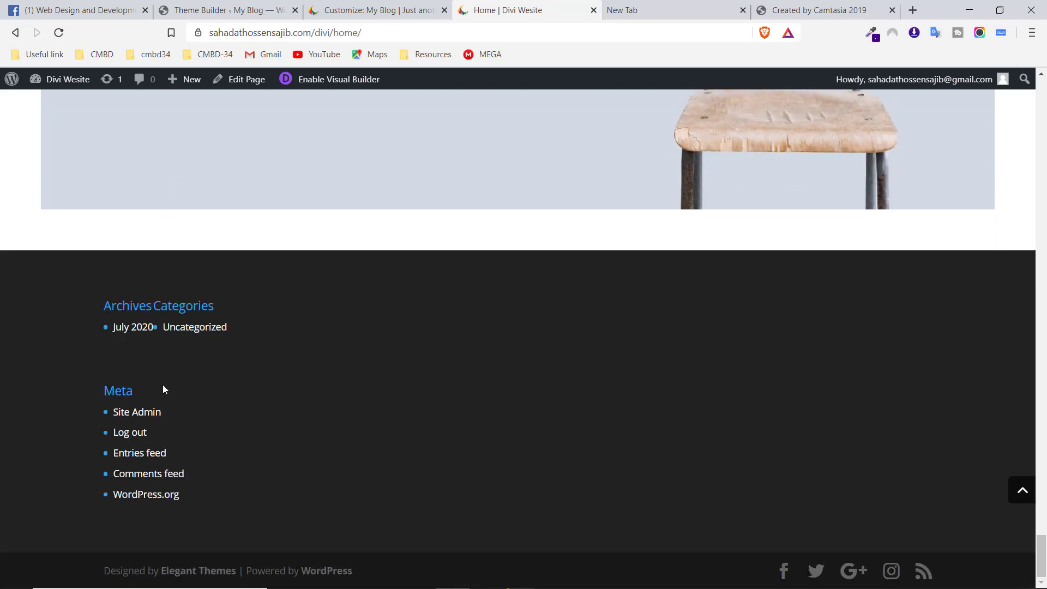
pyautogui.click(209, 7)
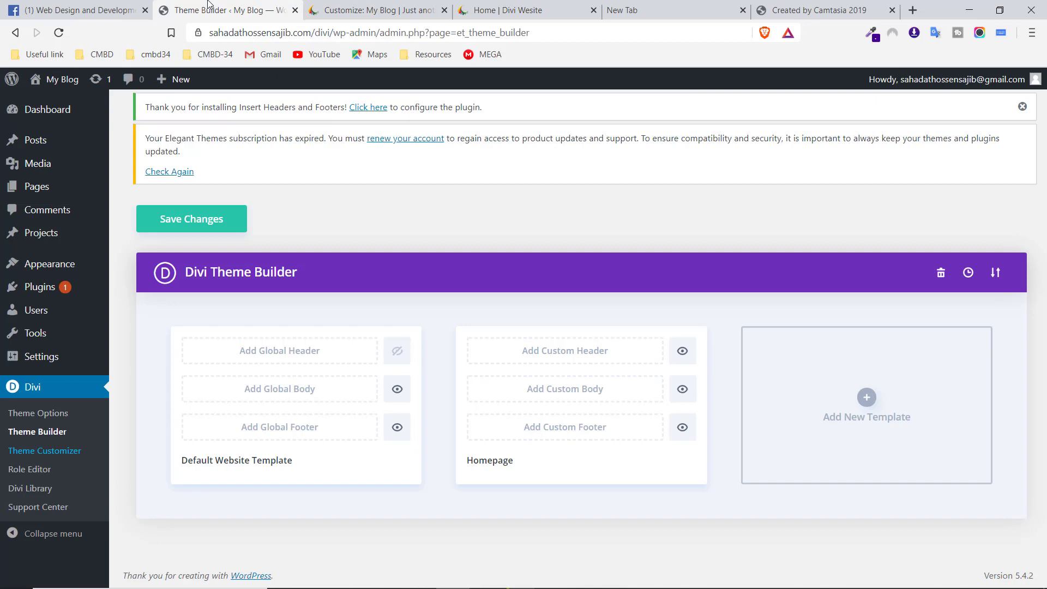
# Return to the Theme Customizer, change the theme accent color from the layout settings to pink, and publish the changes
pyautogui.click(328, 9)
pyautogui.click(85, 467)
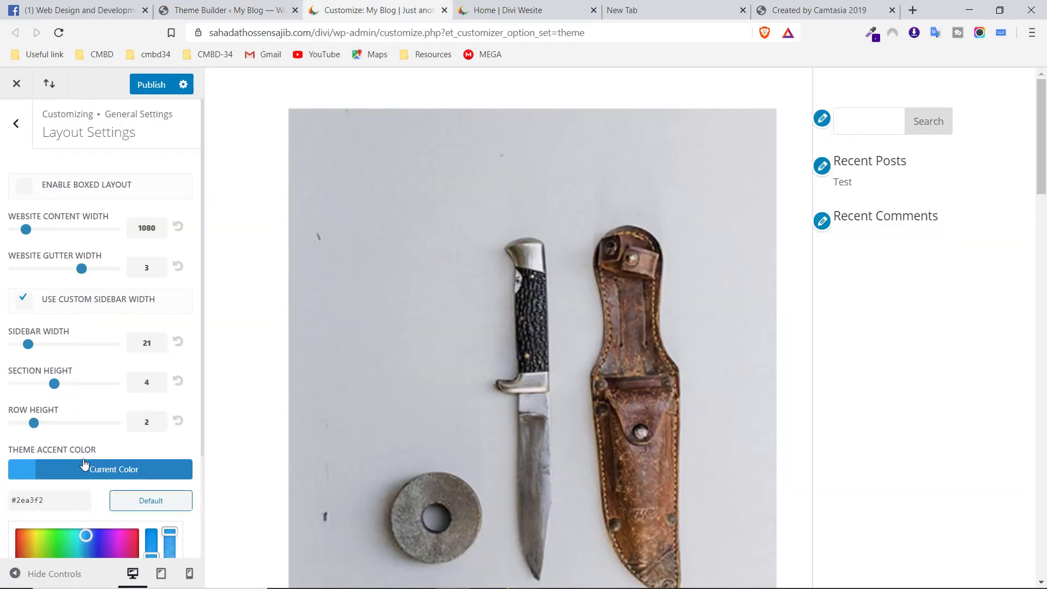
pyautogui.moveTo(124, 539); pyautogui.dragTo(133, 530)
pyautogui.click(149, 90)
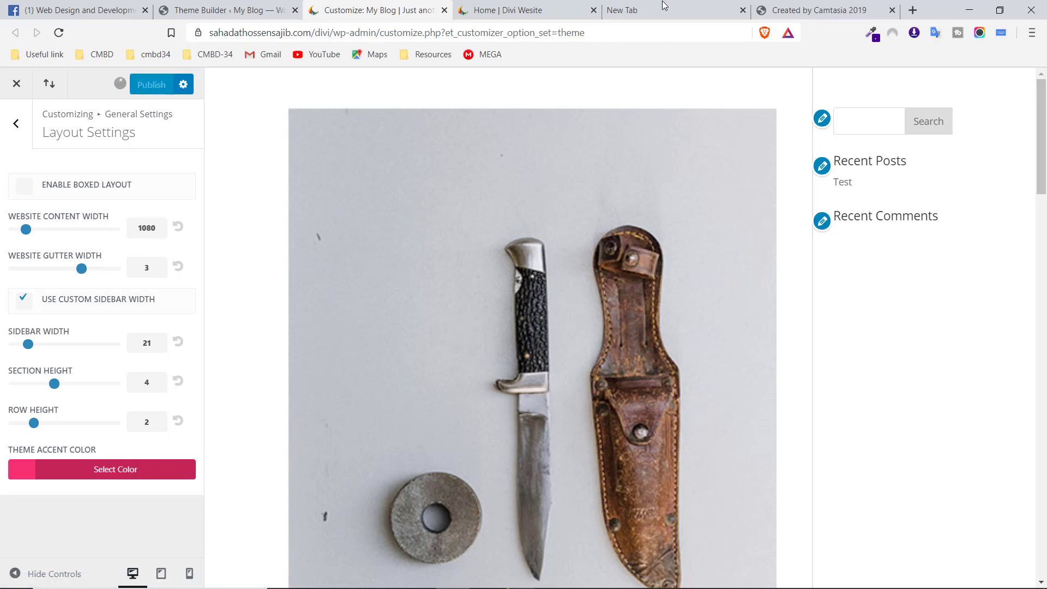
# Reload the live home page and examine the accent color on its footer widgets and blog post links
pyautogui.click(508, 9)
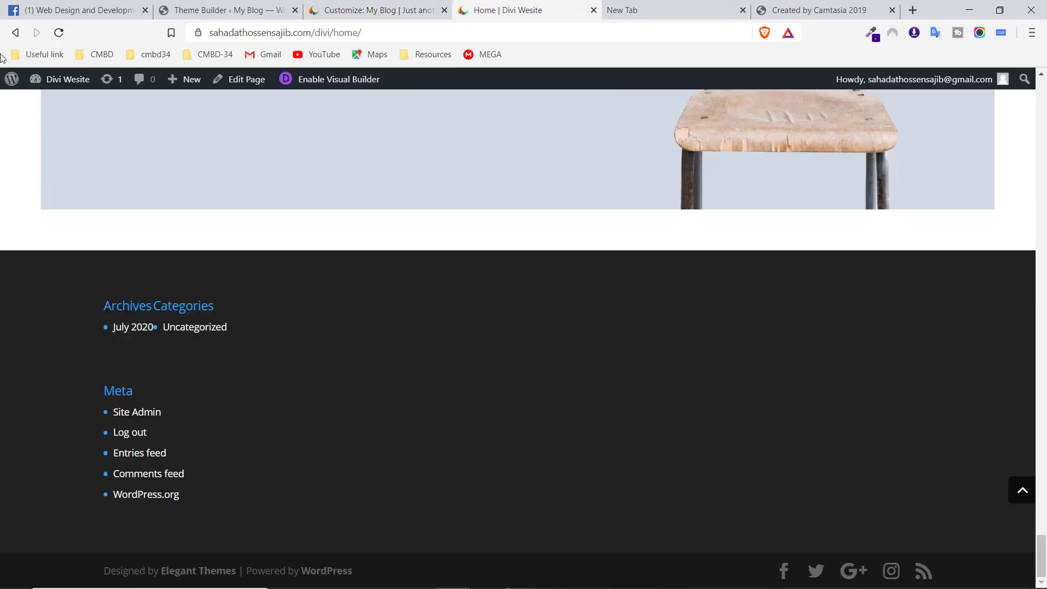
pyautogui.click(60, 34)
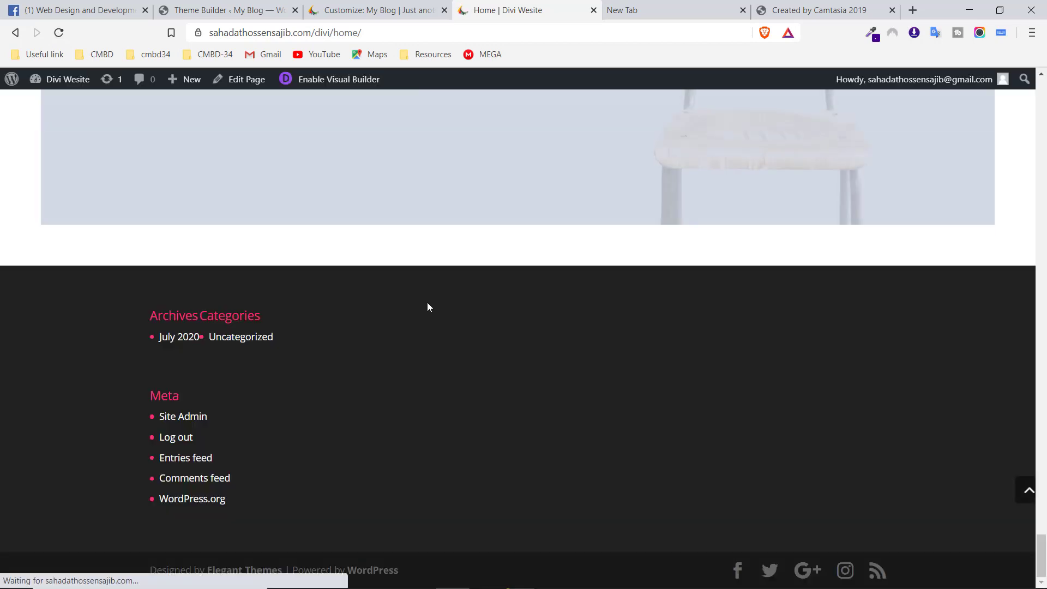
pyautogui.scroll(10, 355, 335)
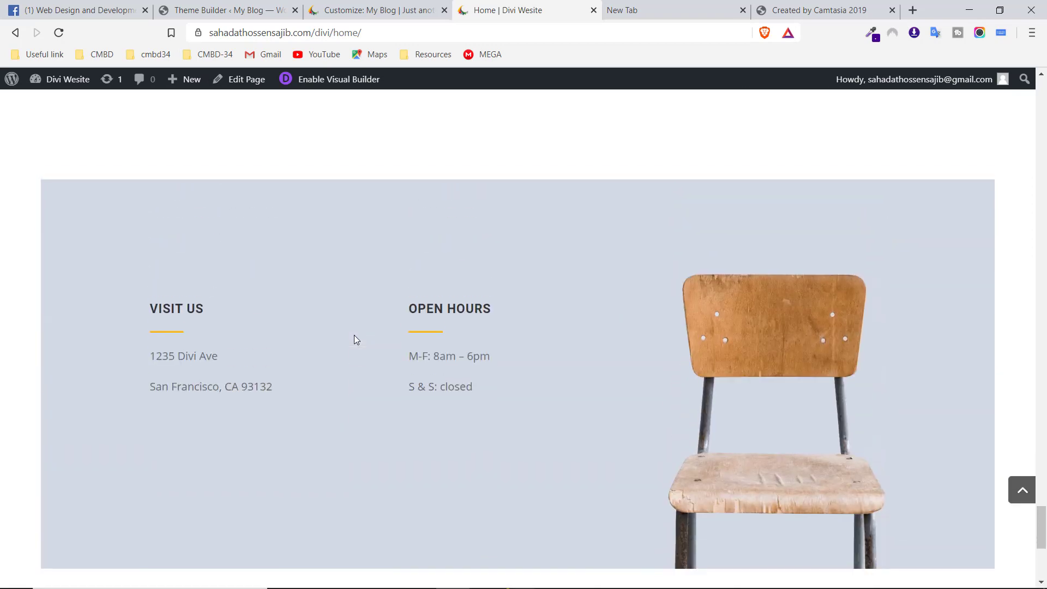
pyautogui.scroll(5, 357, 339)
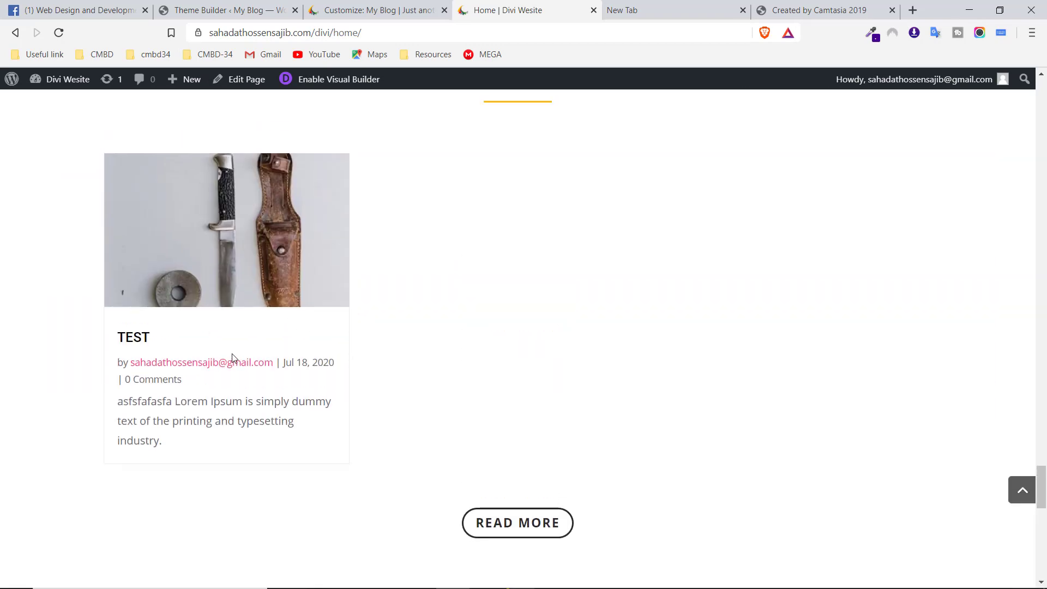
pyautogui.scroll(10, 369, 369)
# Return to the Theme Customizer and open the Typography settings under General Settings
pyautogui.click(356, 6)
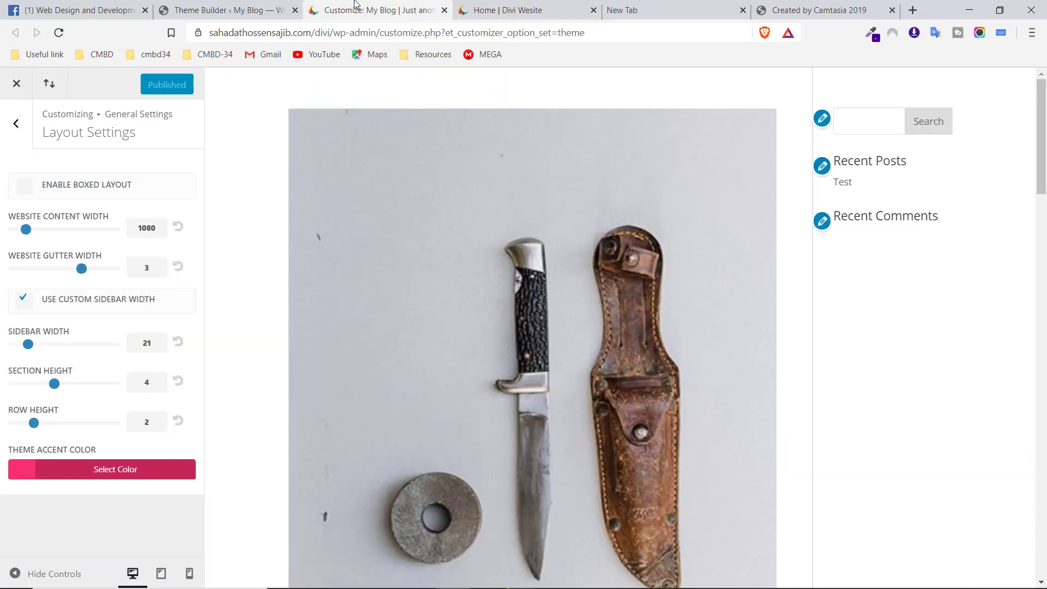
pyautogui.click(23, 130)
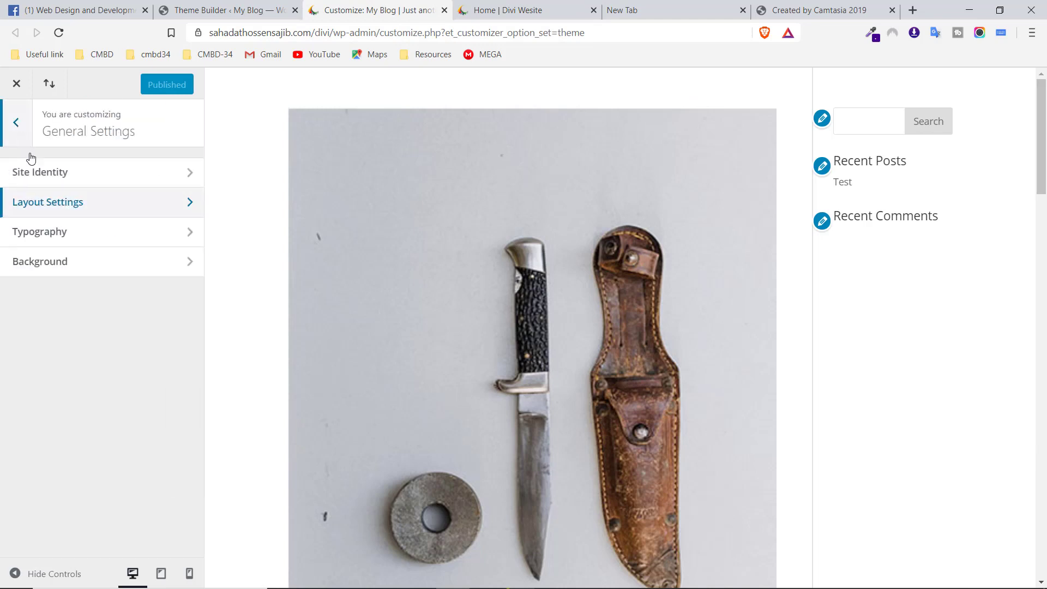
pyautogui.click(103, 232)
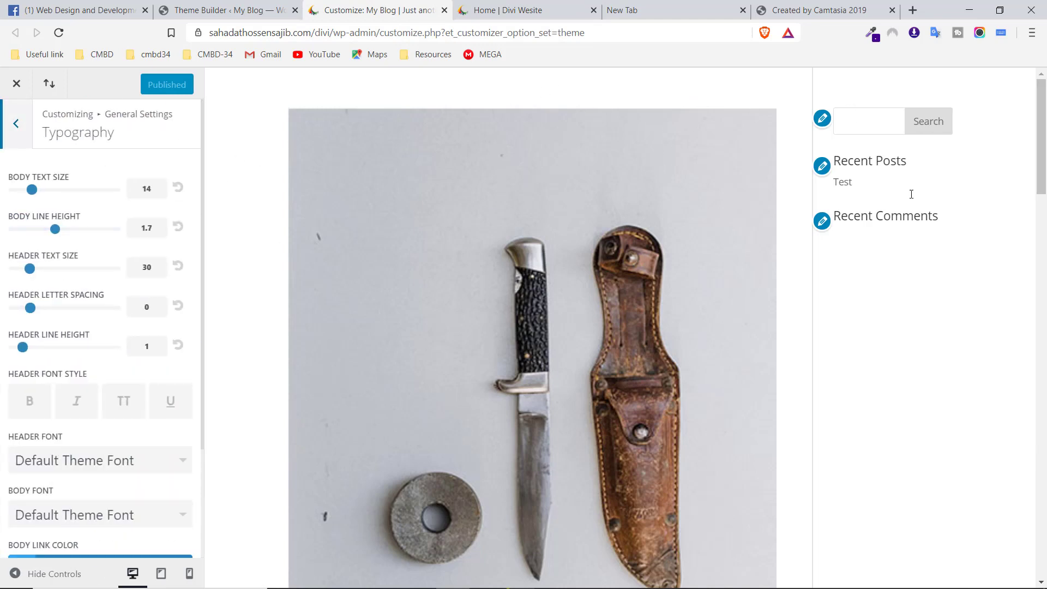
# Examine the headings and body text across the home page's sections, and return to the Typography settings
pyautogui.click(588, 10)
pyautogui.scroll(10, 619, 327)
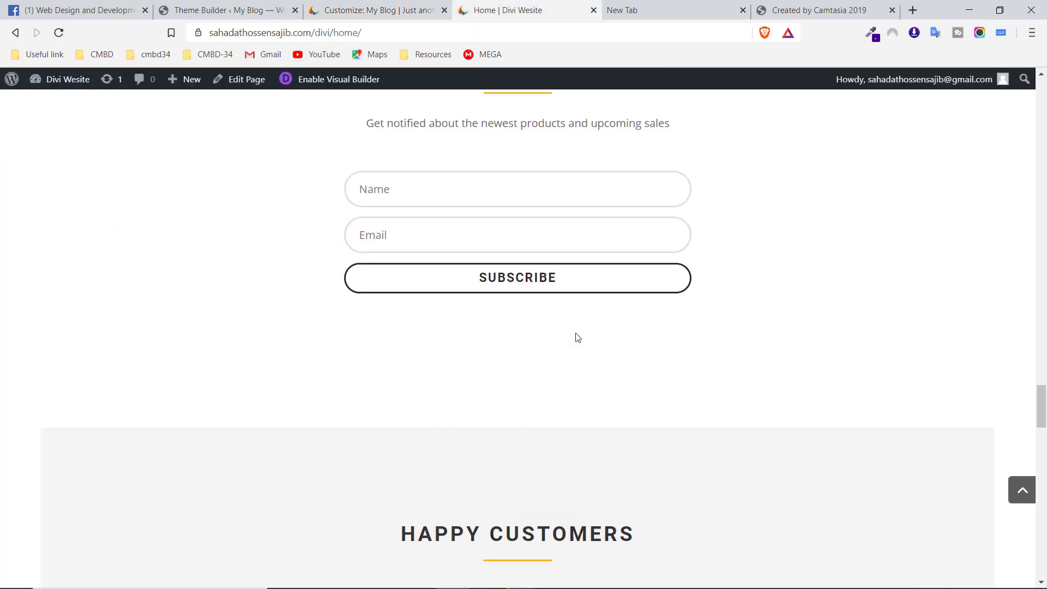
pyautogui.scroll(8, 494, 395)
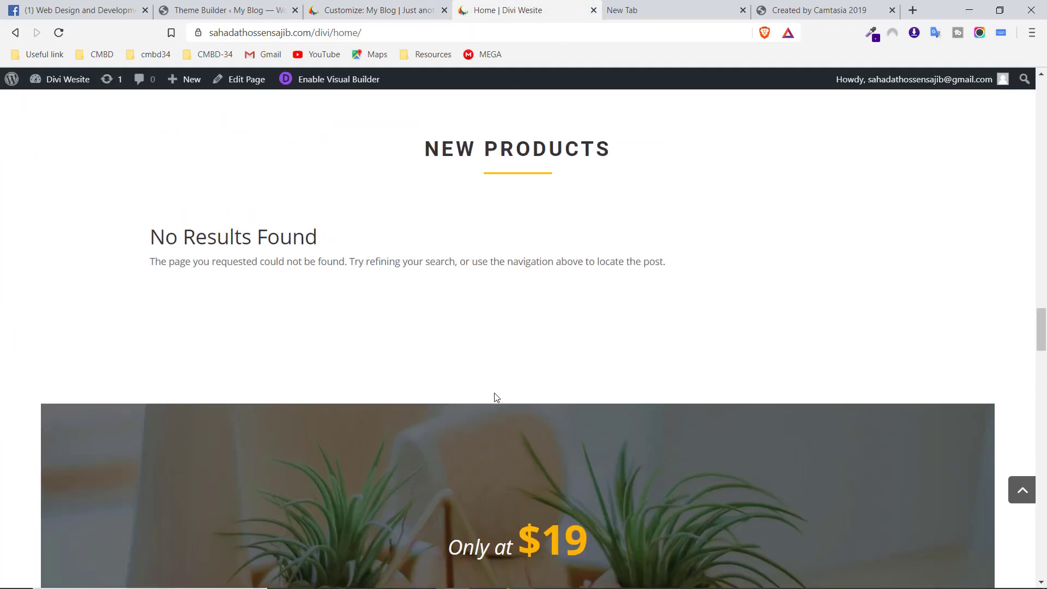
pyautogui.scroll(5, 494, 395)
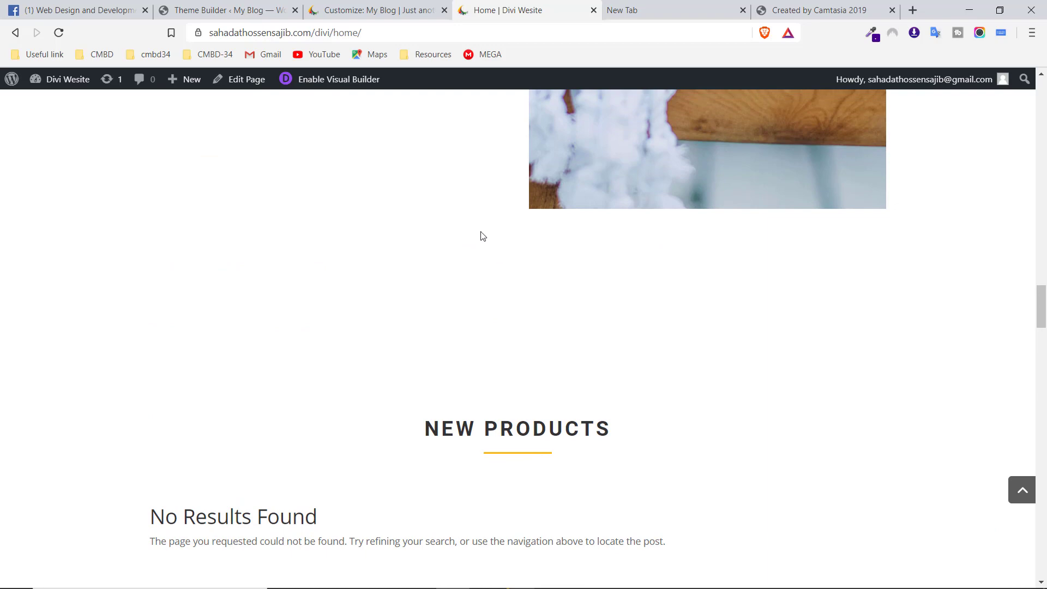
pyautogui.scroll(5, 415, 291)
pyautogui.hotkey('ctrl', 'pageup')
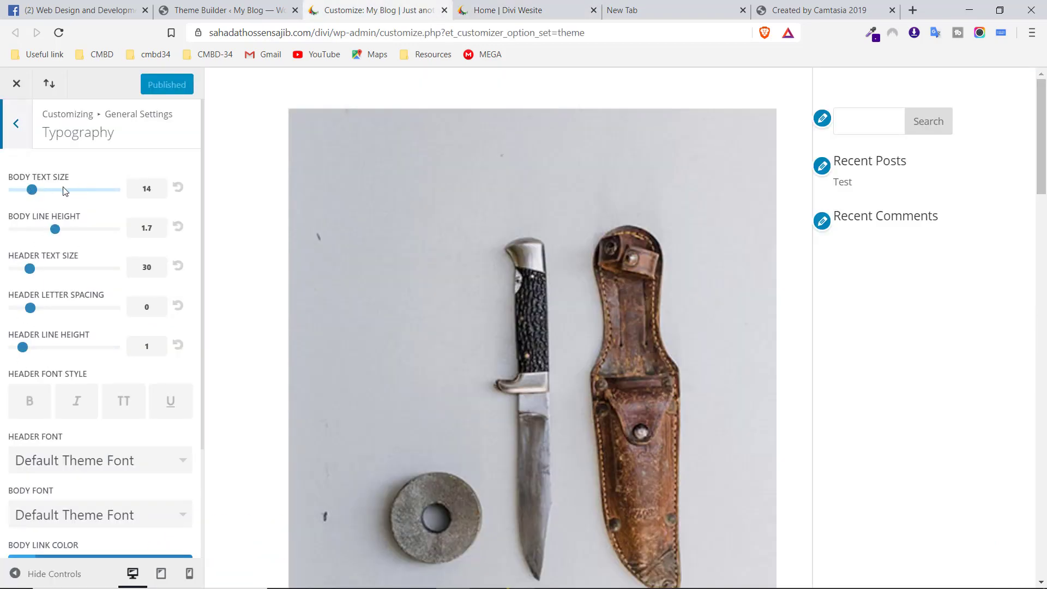
pyautogui.click(518, 4)
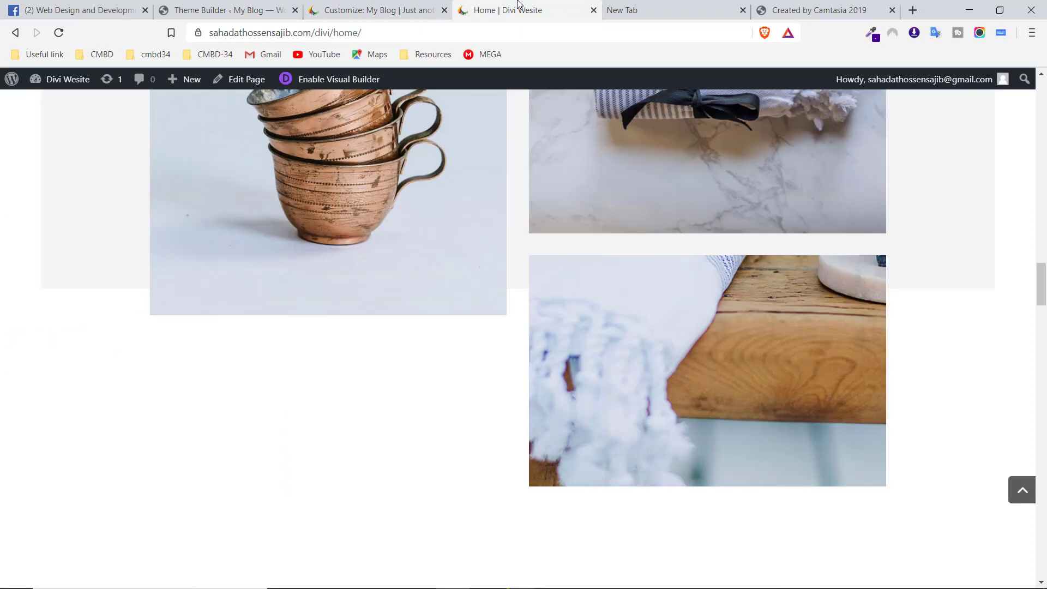
pyautogui.click(417, 4)
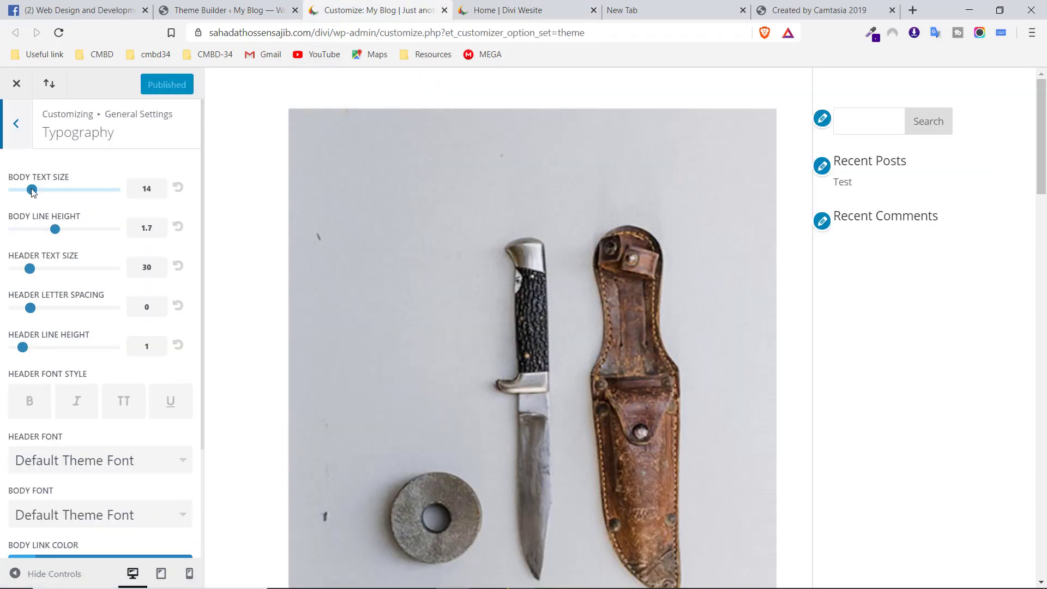
# Try body text sizes of 32, 25 and 17 on the previewed post, and return the body text size to 14
pyautogui.moveTo(34, 192); pyautogui.dragTo(146, 206)
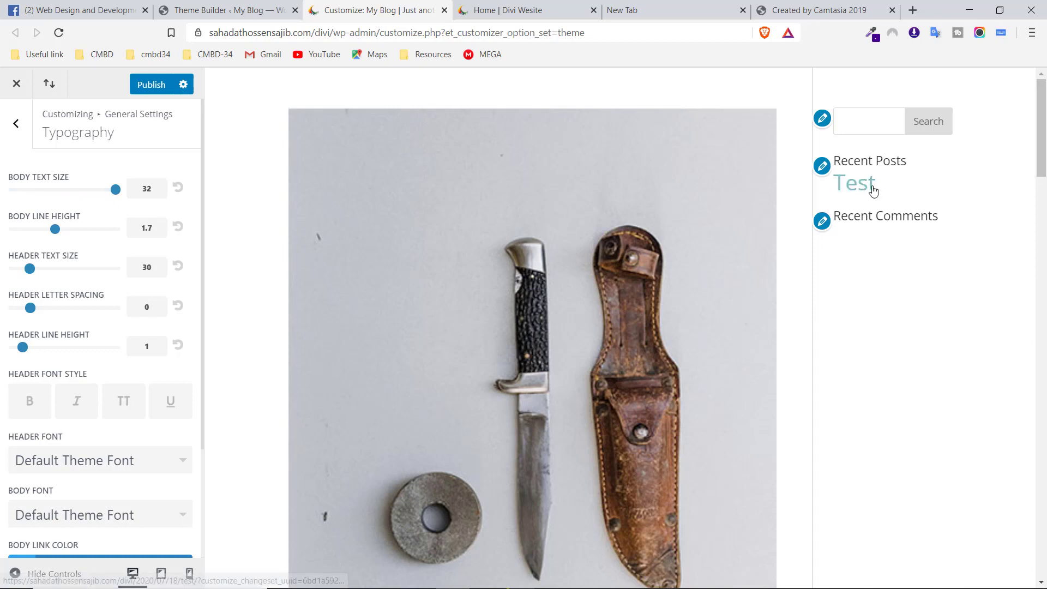
pyautogui.moveTo(115, 189); pyautogui.dragTo(83, 189)
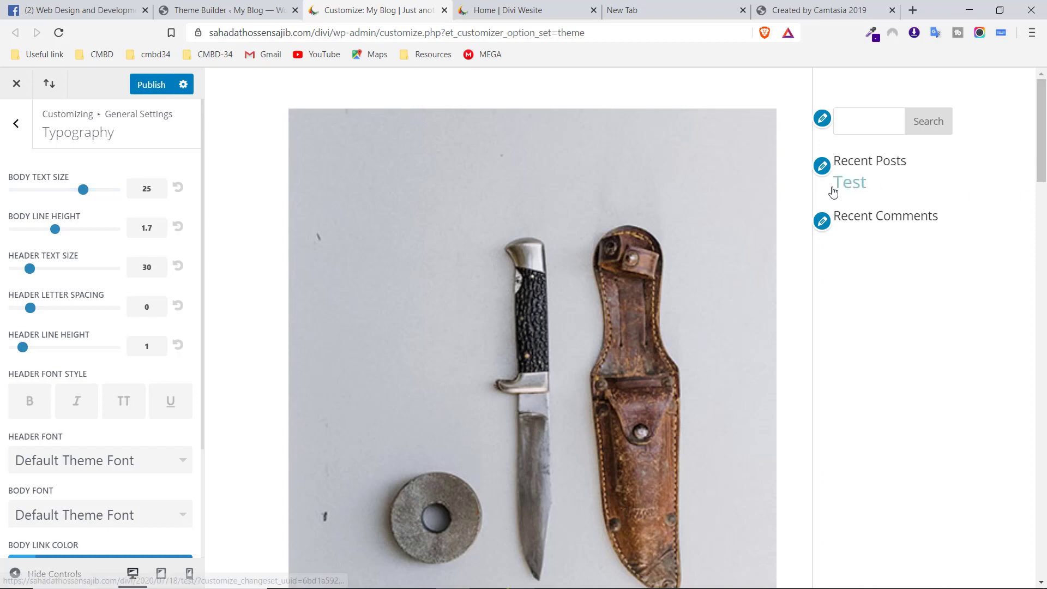
pyautogui.scroll(-10, 344, 291)
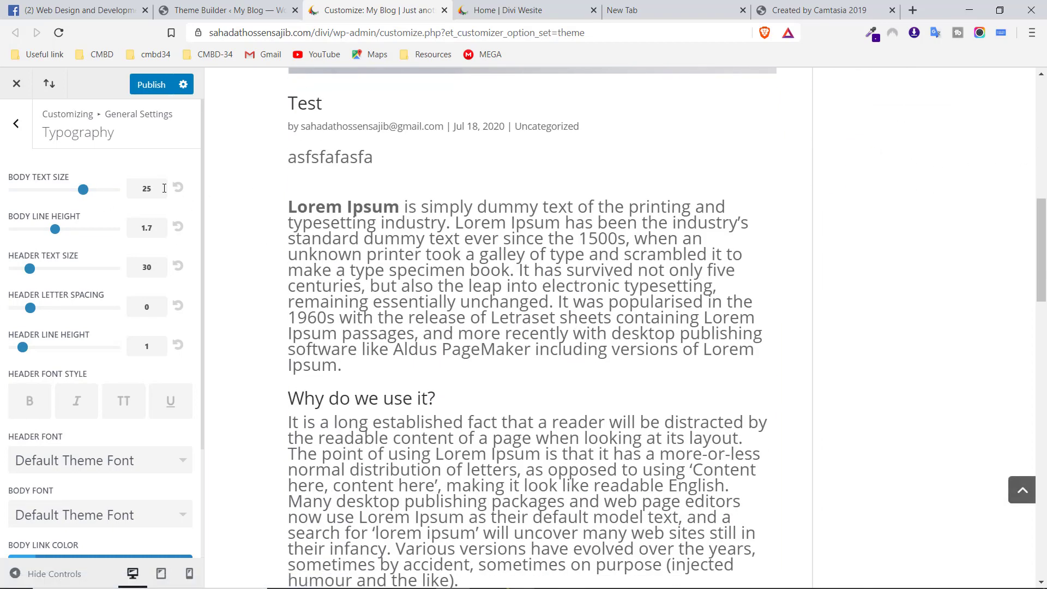
pyautogui.moveTo(83, 189); pyautogui.dragTo(46, 190)
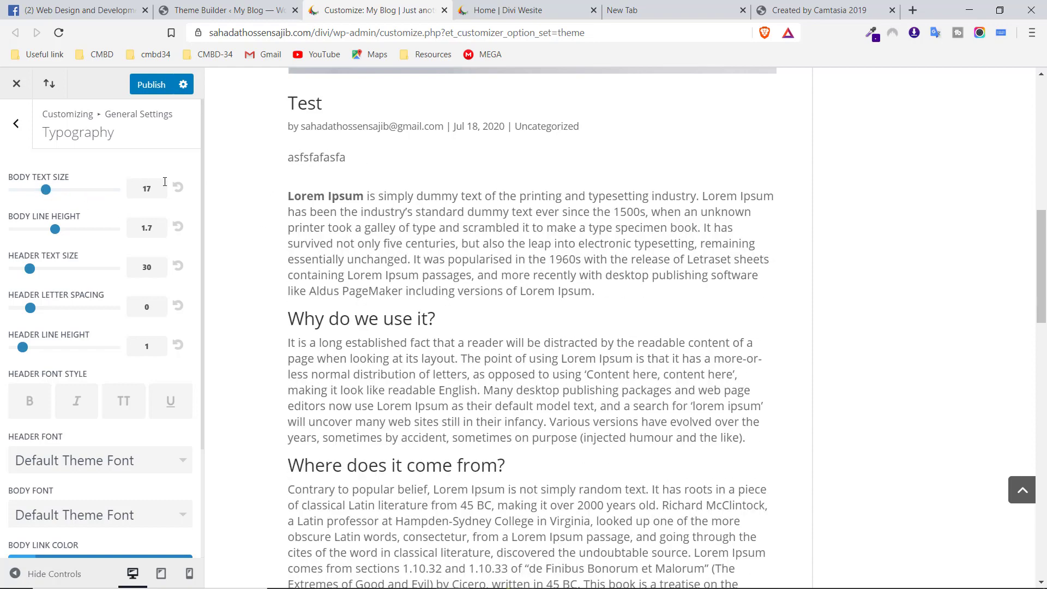
pyautogui.press('Left')
pyautogui.press('Left')
pyautogui.press('Left')
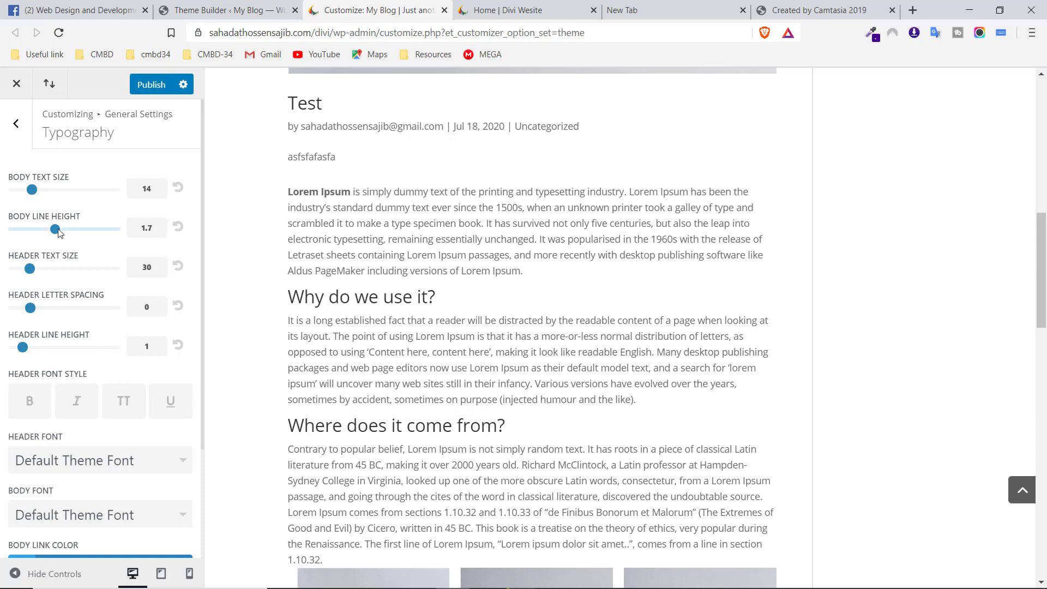
# Try a larger body line height and a header text size of 64, resetting each to its default
pyautogui.moveTo(57, 230)
pyautogui.mouseDown()
pyautogui.moveTo(116, 239)
pyautogui.moveTo(64, 235)
pyautogui.mouseUp()
pyautogui.click(178, 228)
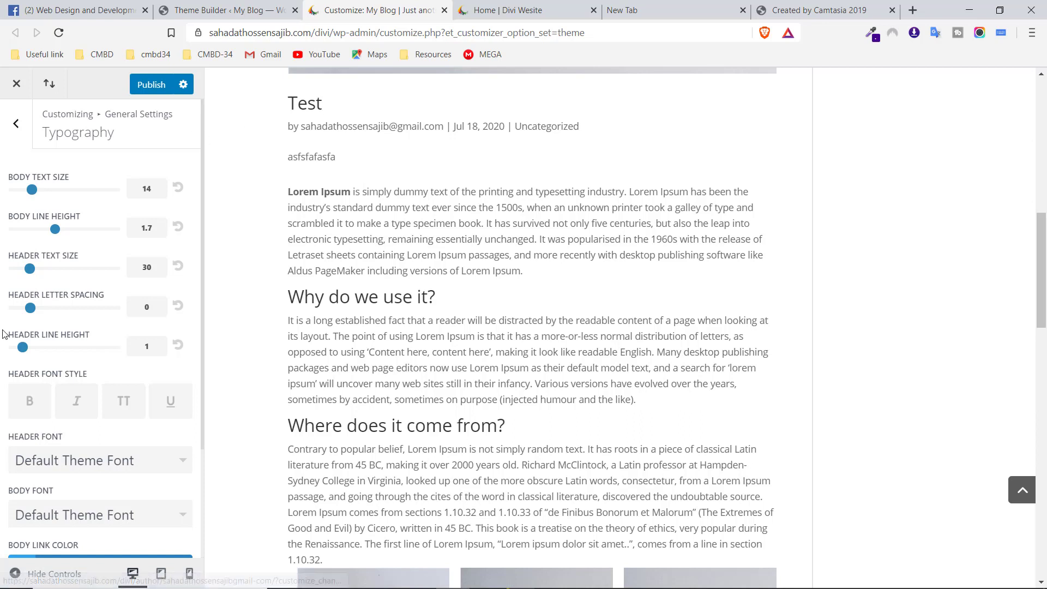
pyautogui.moveTo(30, 268); pyautogui.dragTo(70, 269)
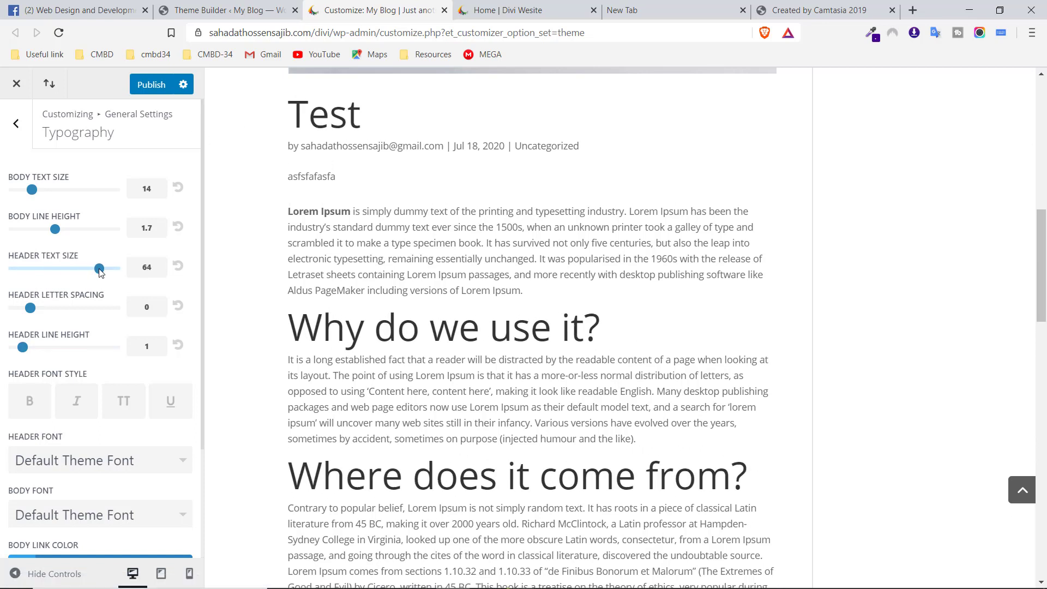
pyautogui.click(178, 266)
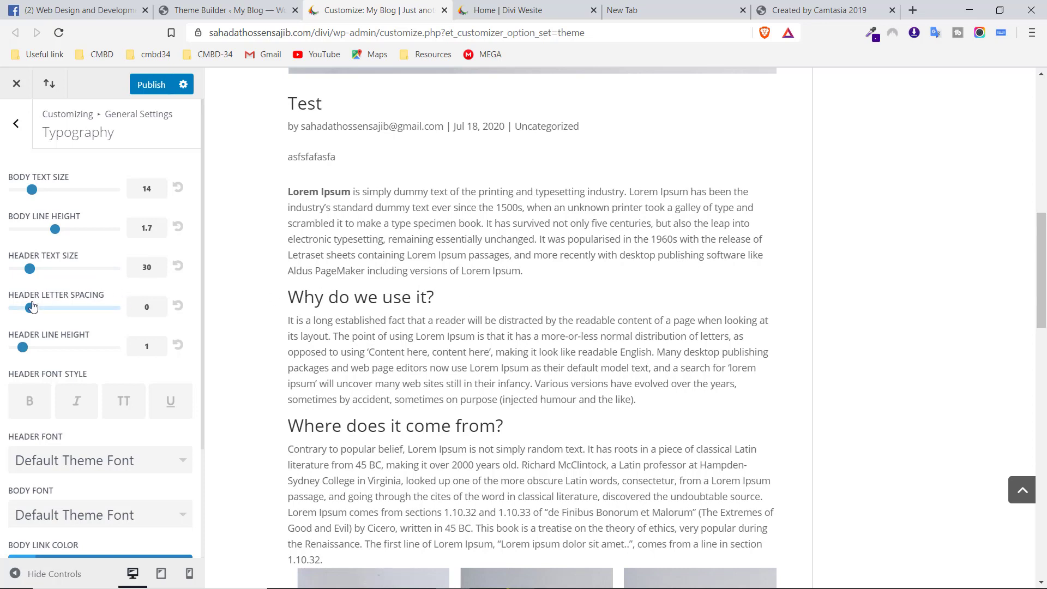
# Try a header letter spacing of 2 and a larger header line height, resetting each to its default
pyautogui.moveTo(30, 308); pyautogui.dragTo(83, 309)
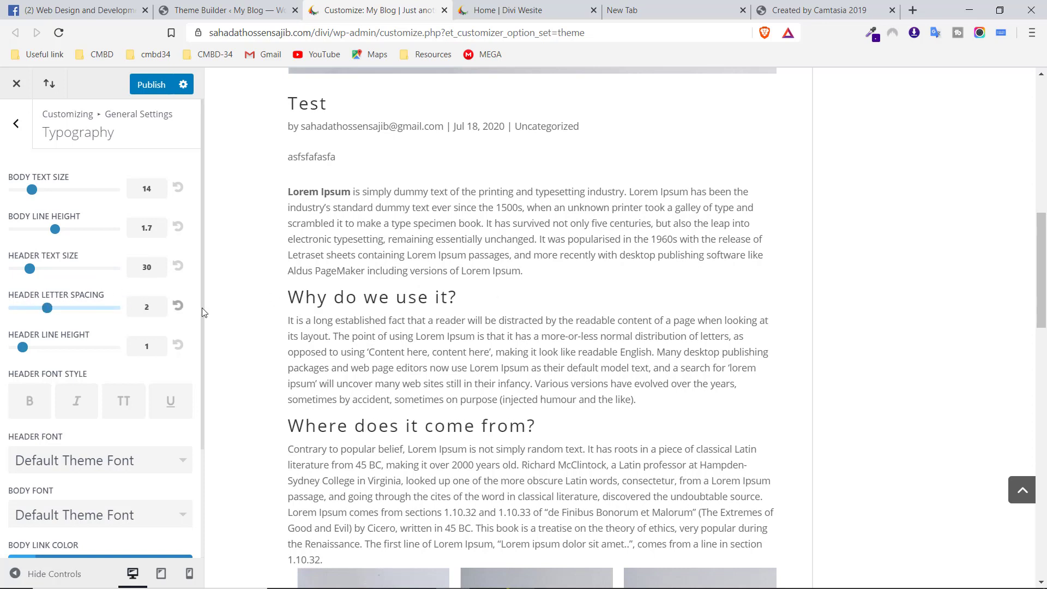
pyautogui.click(178, 306)
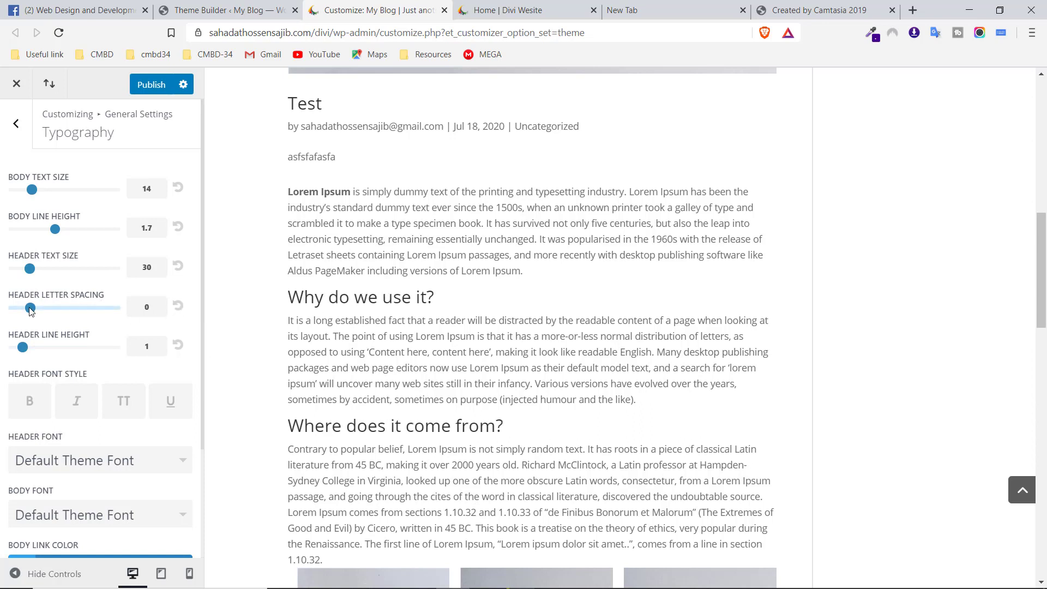
pyautogui.moveTo(25, 347)
pyautogui.mouseDown()
pyautogui.moveTo(97, 348)
pyautogui.moveTo(32, 347)
pyautogui.mouseUp()
pyautogui.click(181, 346)
# Try the bold, italic, uppercase and underline header font styles, and turn all four off again
pyautogui.scroll(-1, 147, 365)
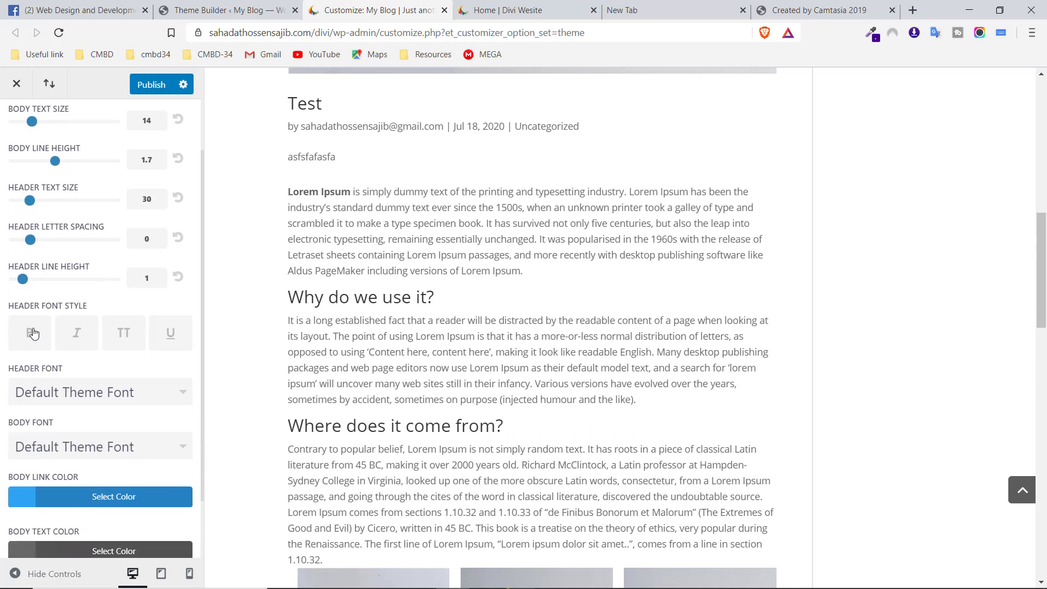
pyautogui.click(31, 334)
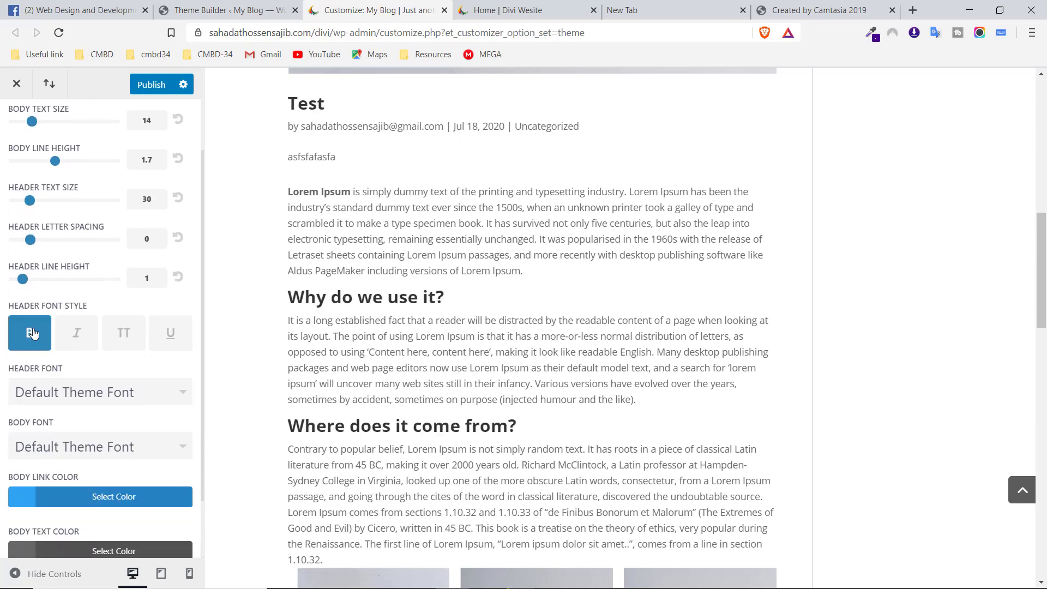
pyautogui.click(80, 337)
pyautogui.click(124, 340)
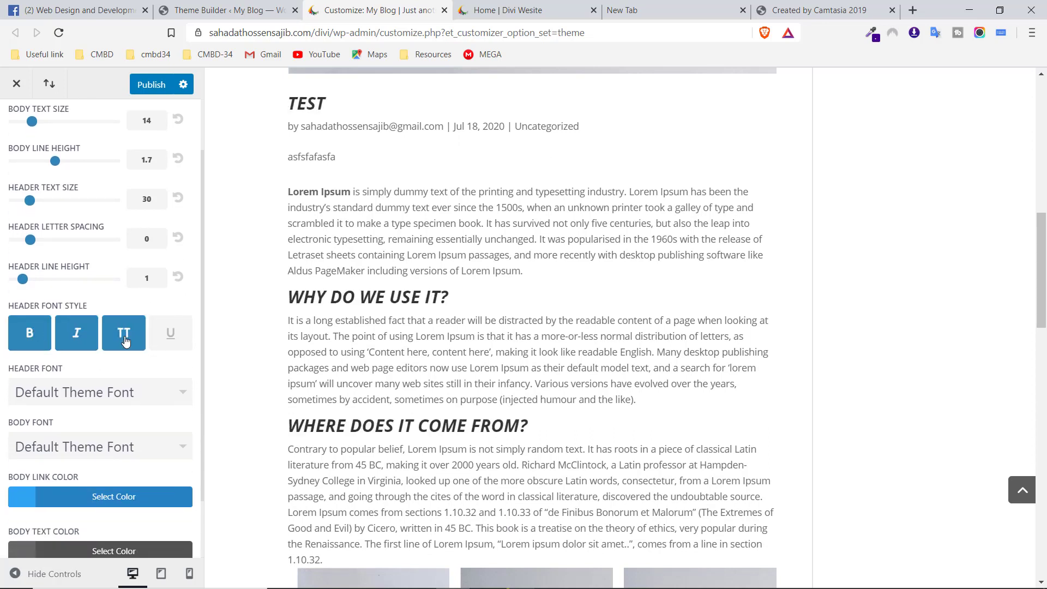
pyautogui.click(184, 331)
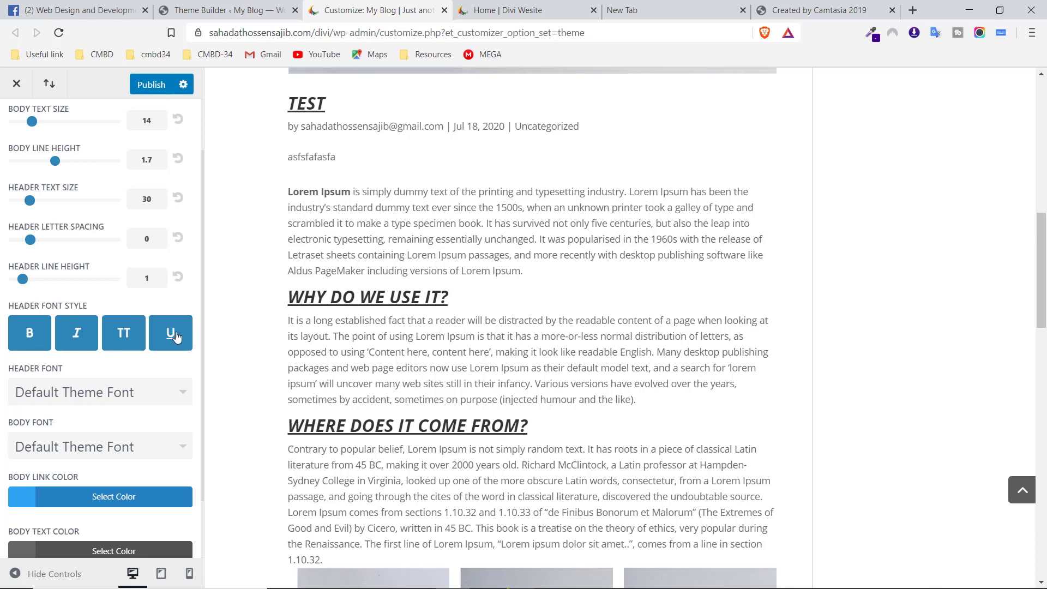
pyautogui.click(118, 336)
pyautogui.click(162, 335)
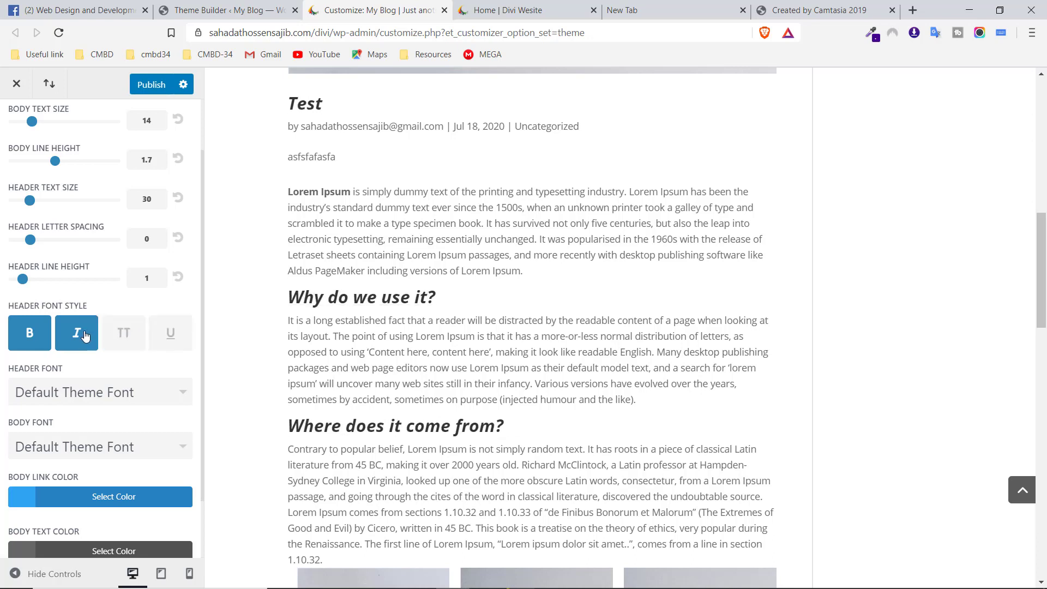
pyautogui.click(85, 336)
pyautogui.click(30, 333)
# Set the header font to Abhaya Libre
pyautogui.scroll(-2, 145, 359)
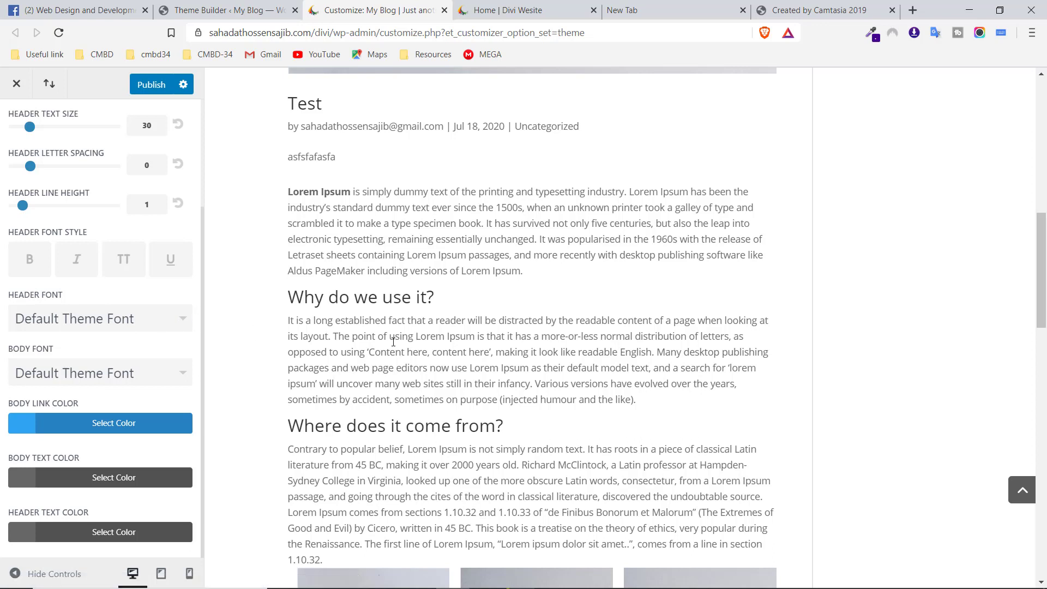
pyautogui.click(145, 320)
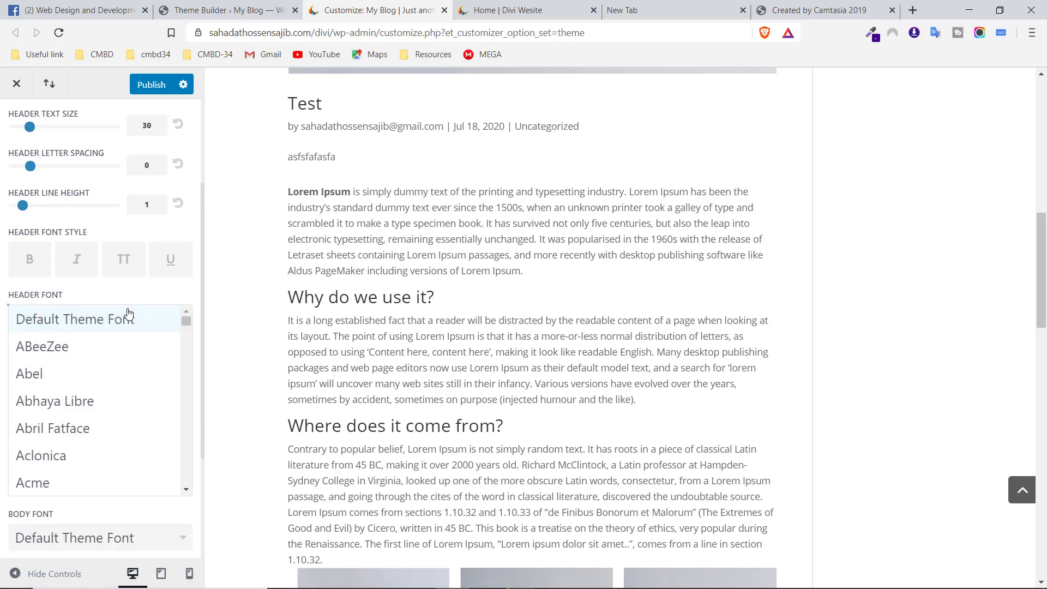
pyautogui.scroll(-1, 83, 354)
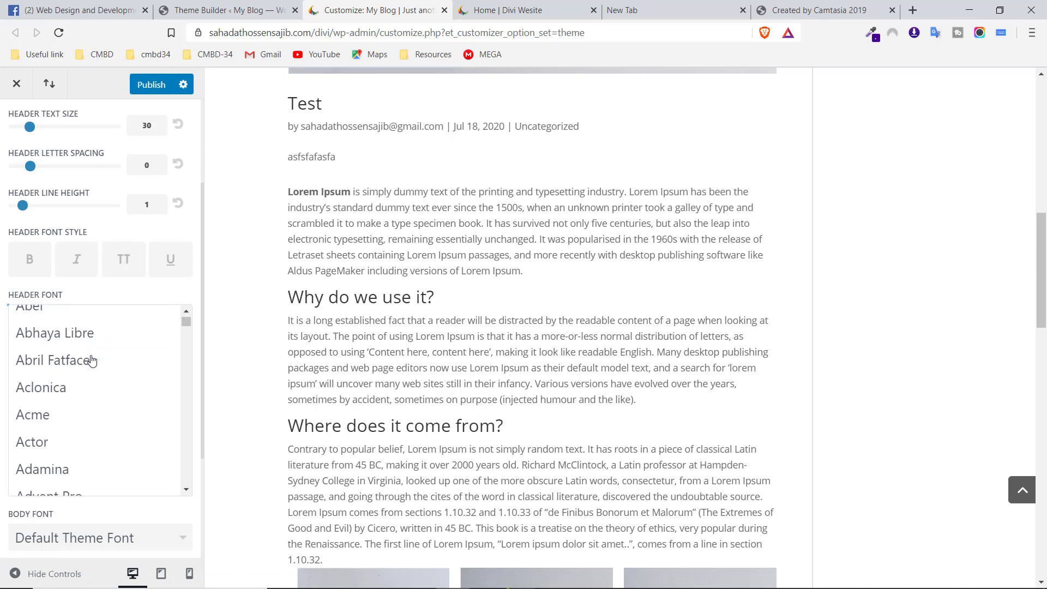
pyautogui.click(87, 339)
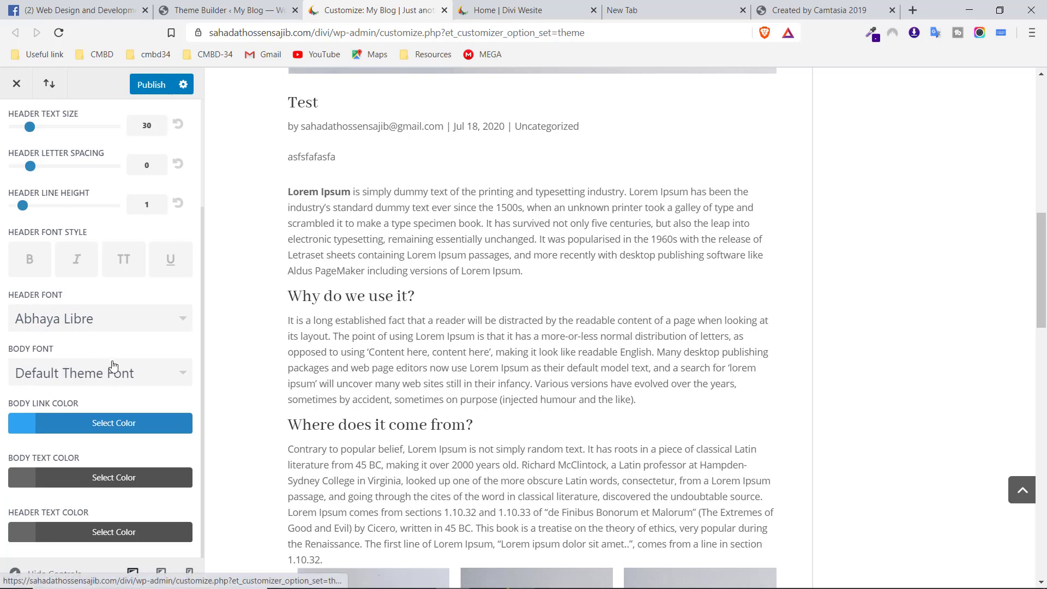
# Set the header font back to Default Theme Font
pyautogui.click(126, 318)
pyautogui.scroll(2, 105, 367)
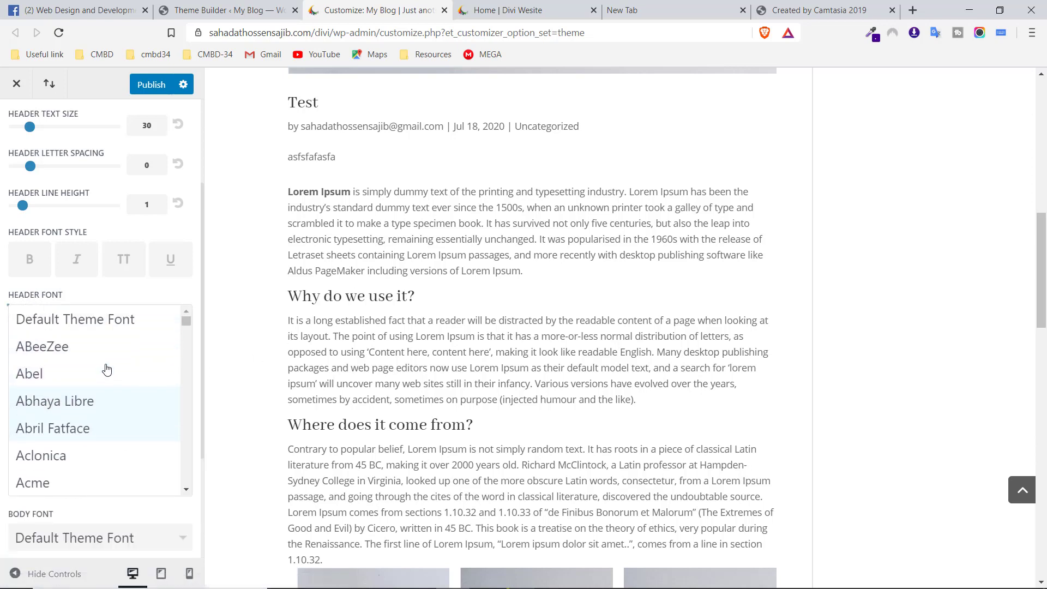
pyautogui.click(103, 319)
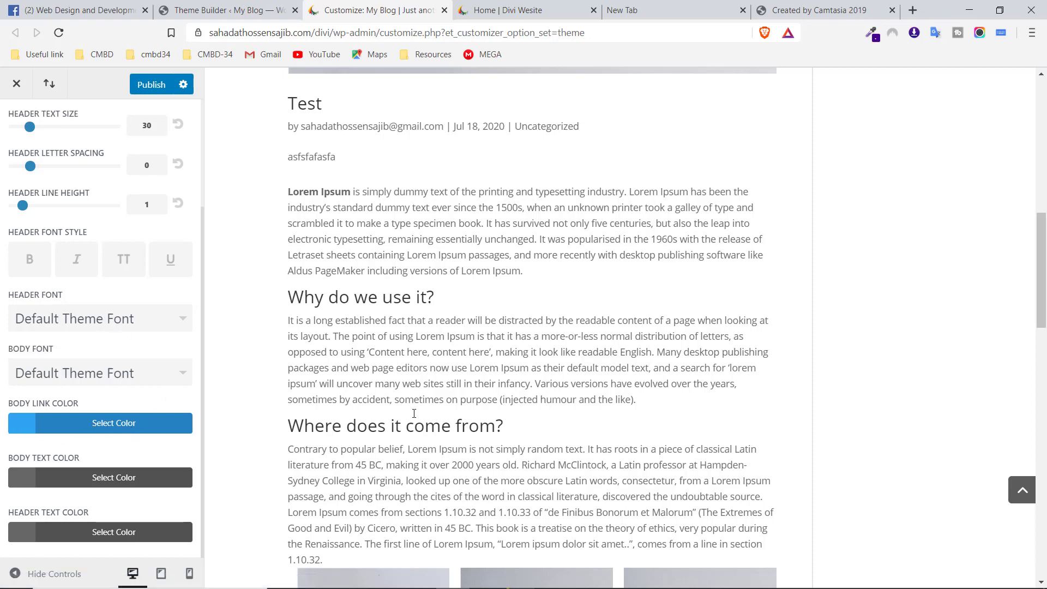
# Try #bf245d as the body link color and check it throughout the blog page preview
pyautogui.scroll(-15, 413, 414)
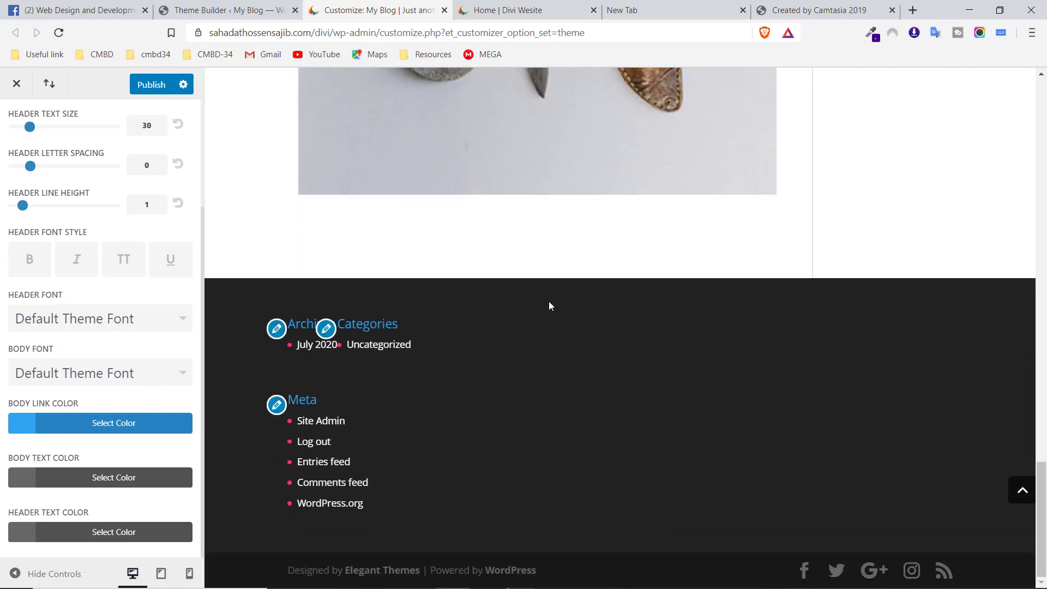
pyautogui.click(90, 424)
pyautogui.moveTo(112, 499); pyautogui.dragTo(132, 514)
pyautogui.scroll(20, 519, 286)
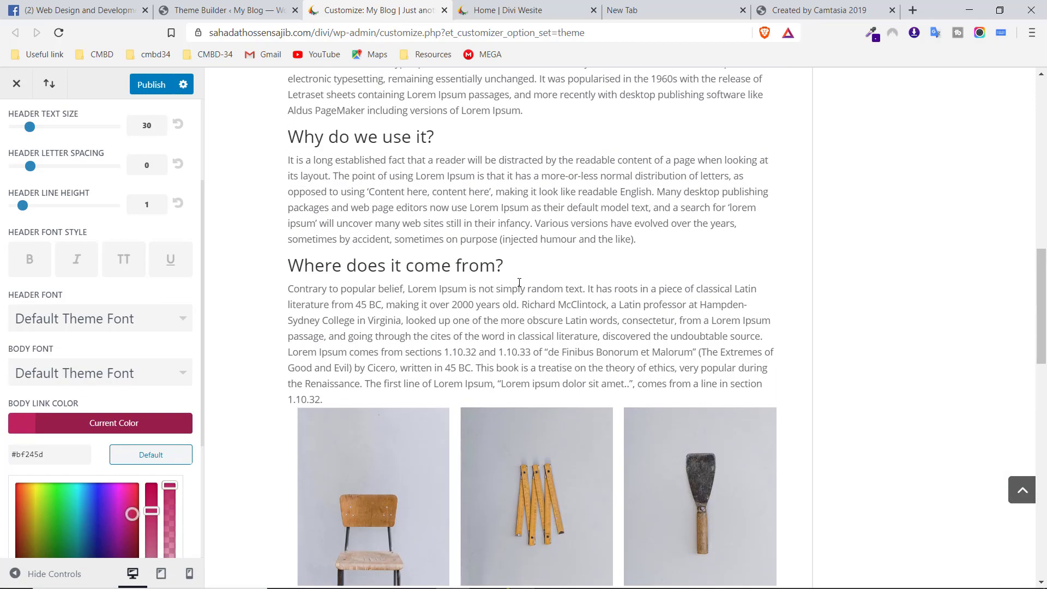
pyautogui.scroll(7, 428, 393)
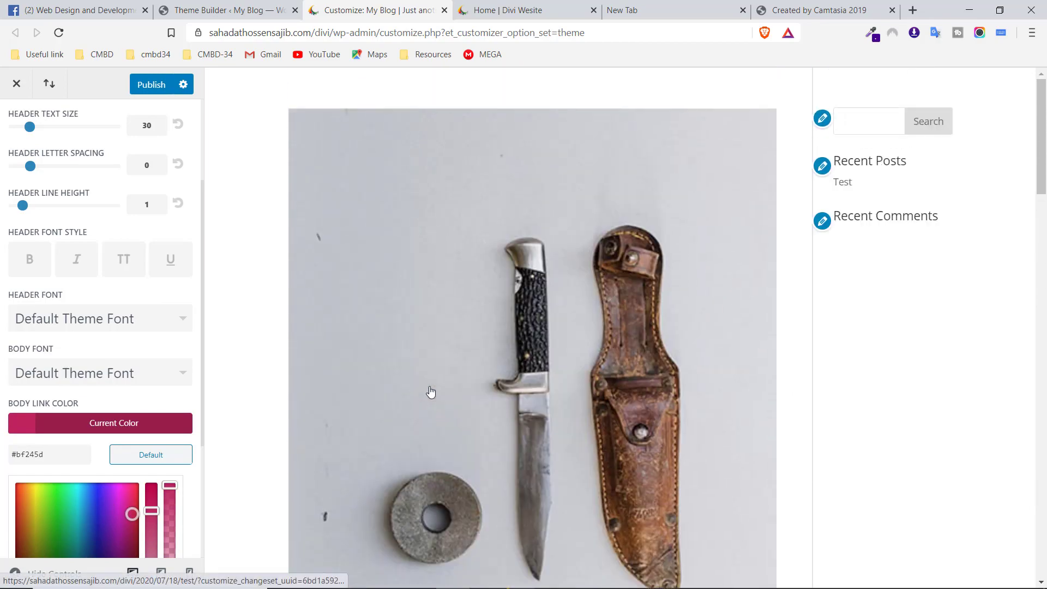
pyautogui.scroll(-8, 436, 381)
# Examine the sections of the live Home page in its own browser tab and return to the customizer
pyautogui.hotkey('ctrl', 'Tab')
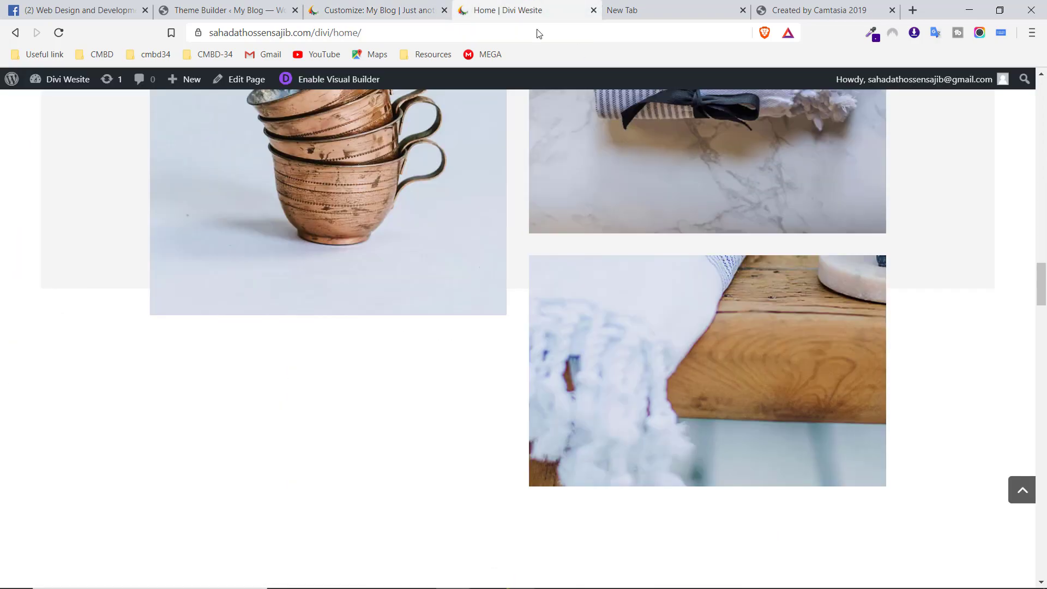
pyautogui.scroll(10, 525, 216)
pyautogui.scroll(10, 525, 216)
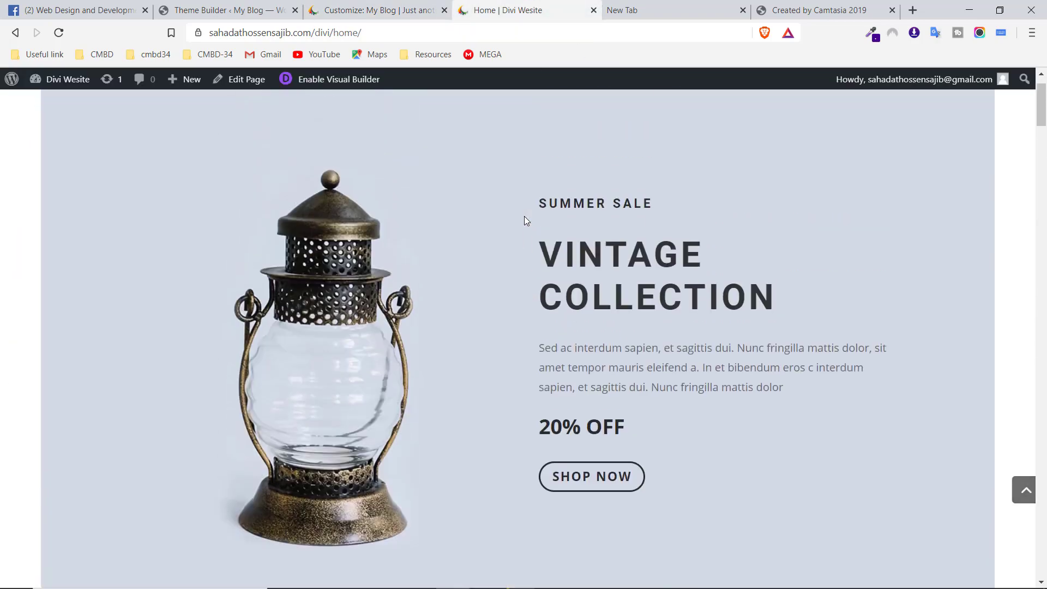
pyautogui.scroll(-6, 525, 216)
pyautogui.scroll(-18, 527, 219)
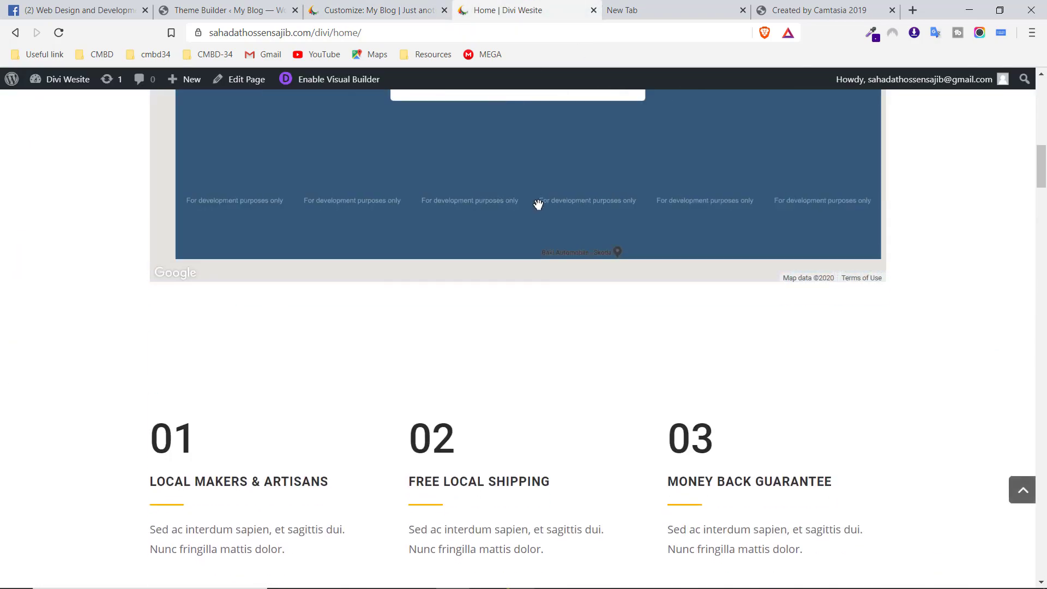
pyautogui.scroll(-14, 554, 299)
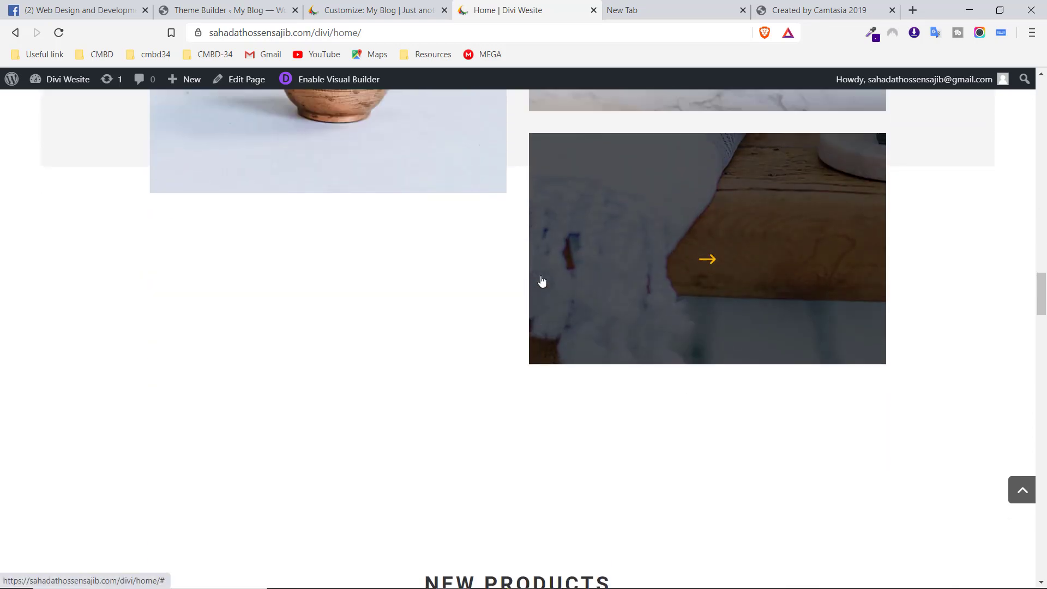
pyautogui.scroll(3, 539, 283)
pyautogui.click(240, 8)
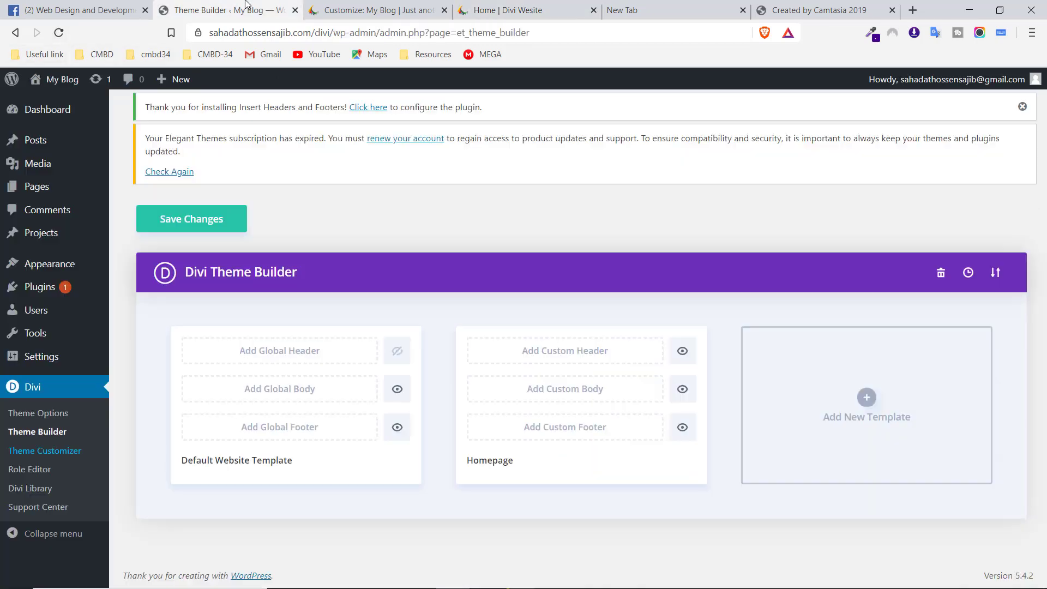
pyautogui.click(402, 9)
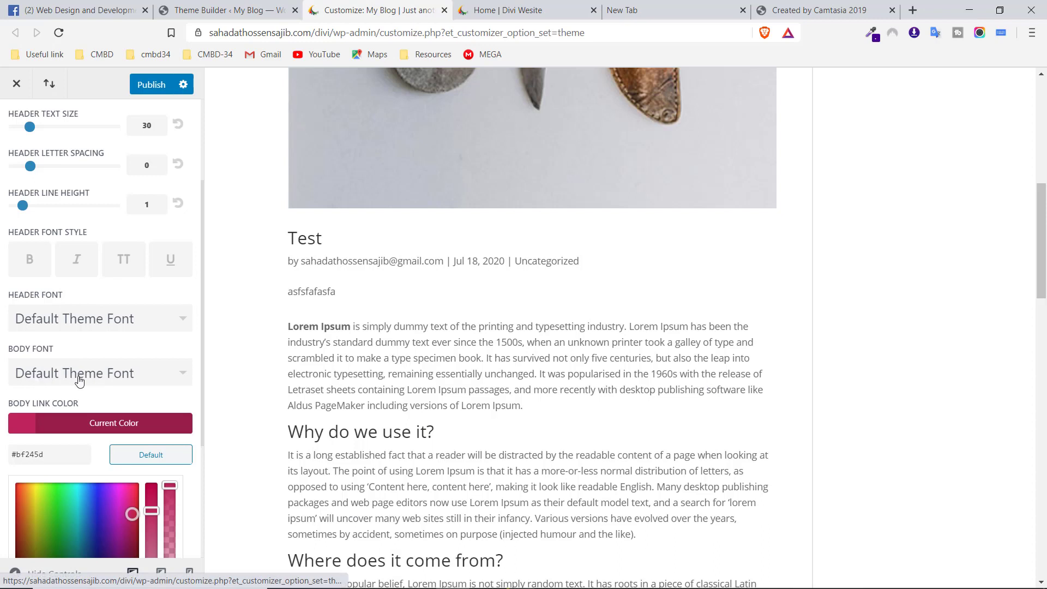
# Try the preset green #7cda24 as the body text color
pyautogui.scroll(-3, 79, 376)
pyautogui.scroll(-1, 98, 376)
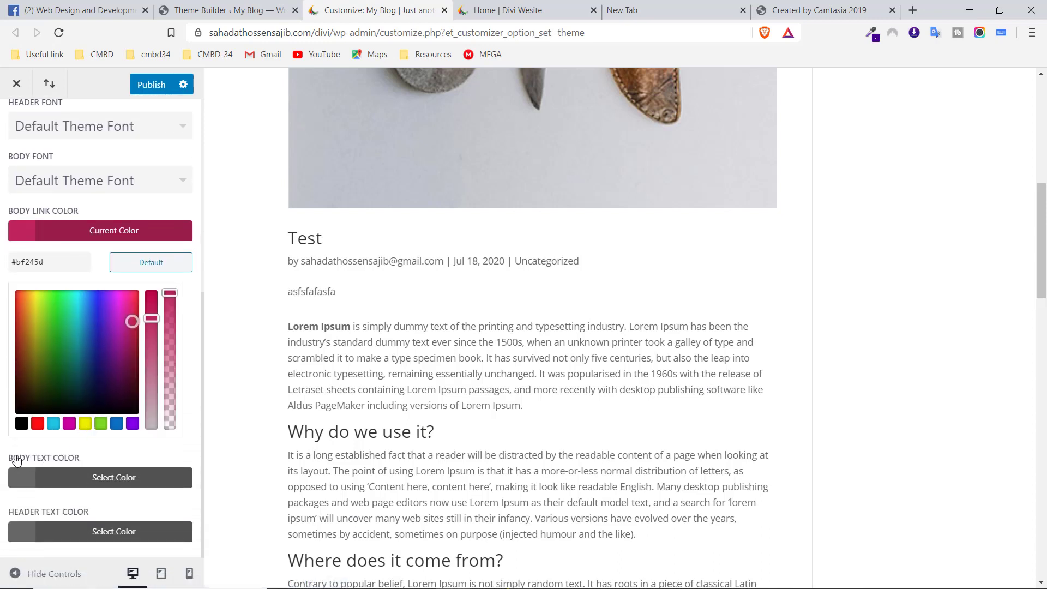
pyautogui.click(67, 478)
pyautogui.click(67, 478)
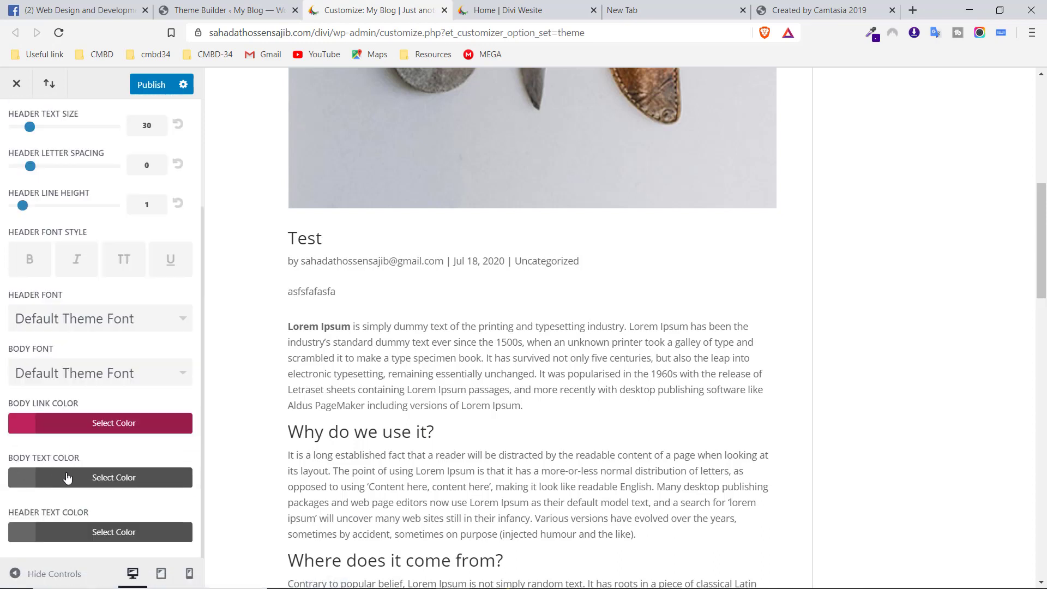
pyautogui.click(68, 477)
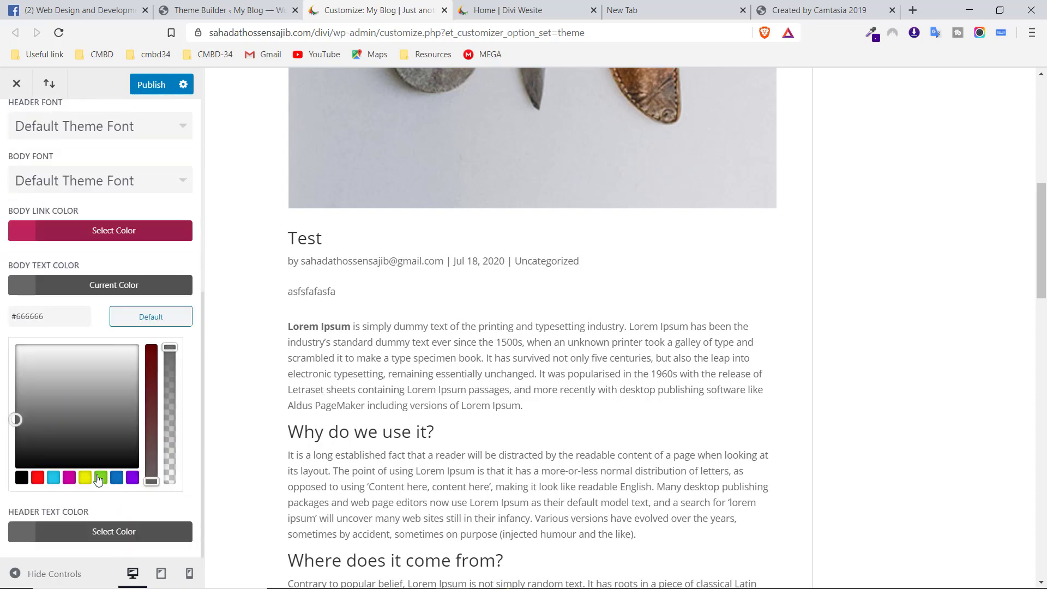
pyautogui.click(100, 478)
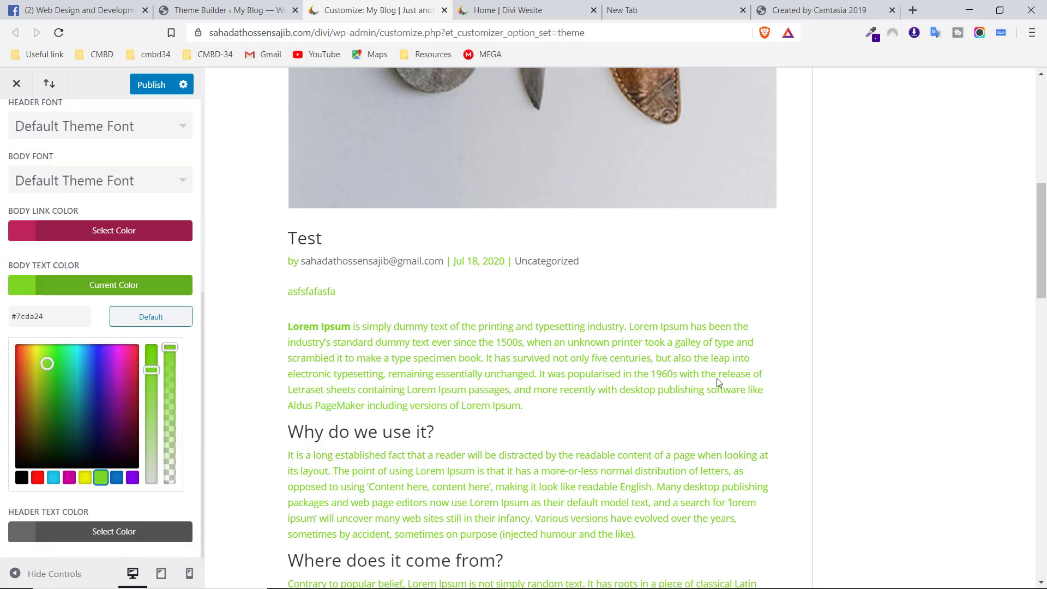
pyautogui.click(123, 289)
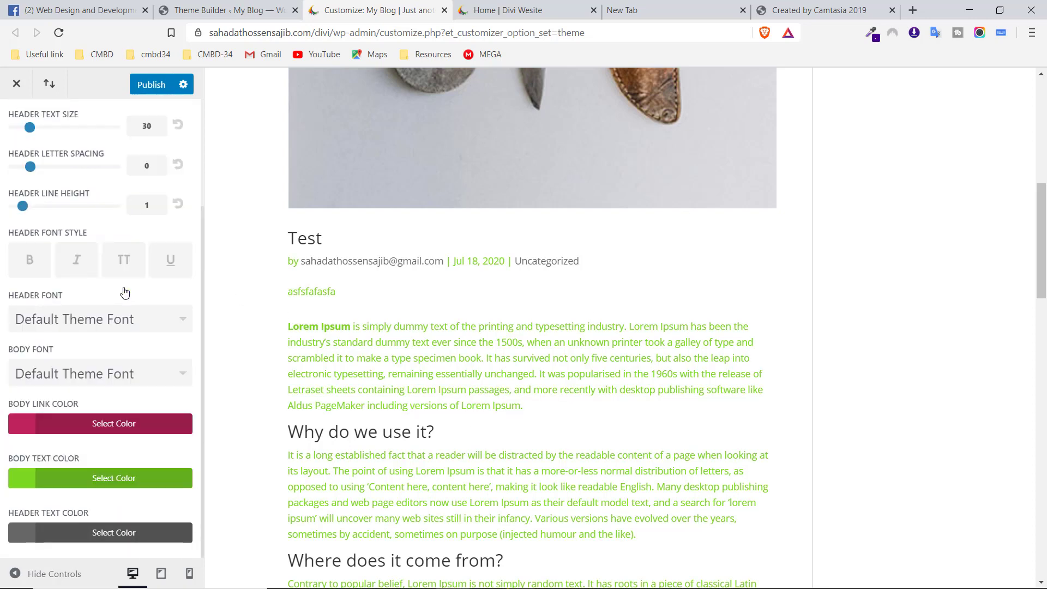
# Try the preset red #ff0f0f as the header text color and reset it to its default
pyautogui.click(77, 533)
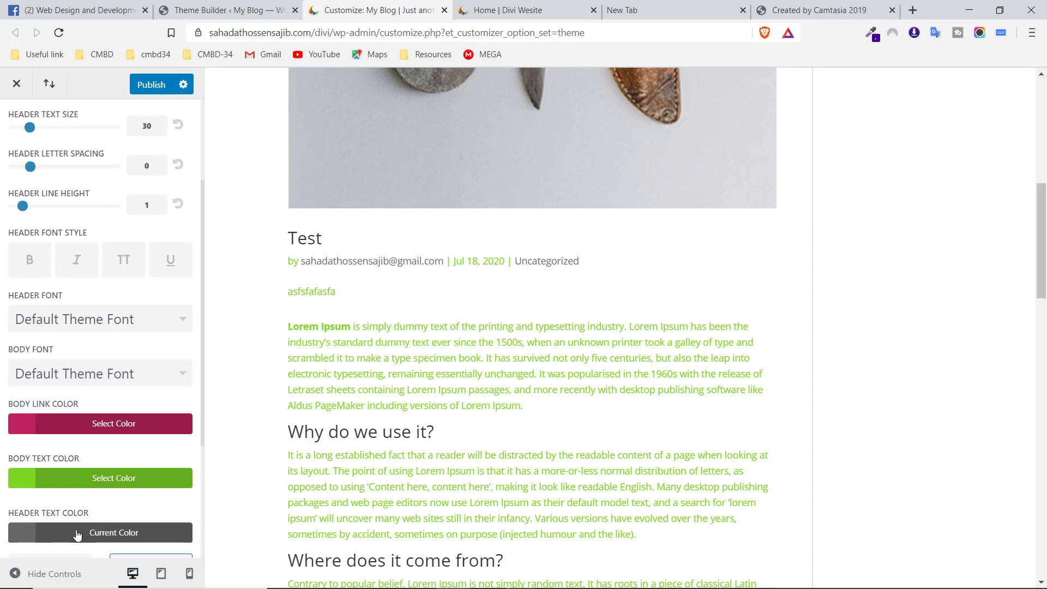
pyautogui.click(119, 434)
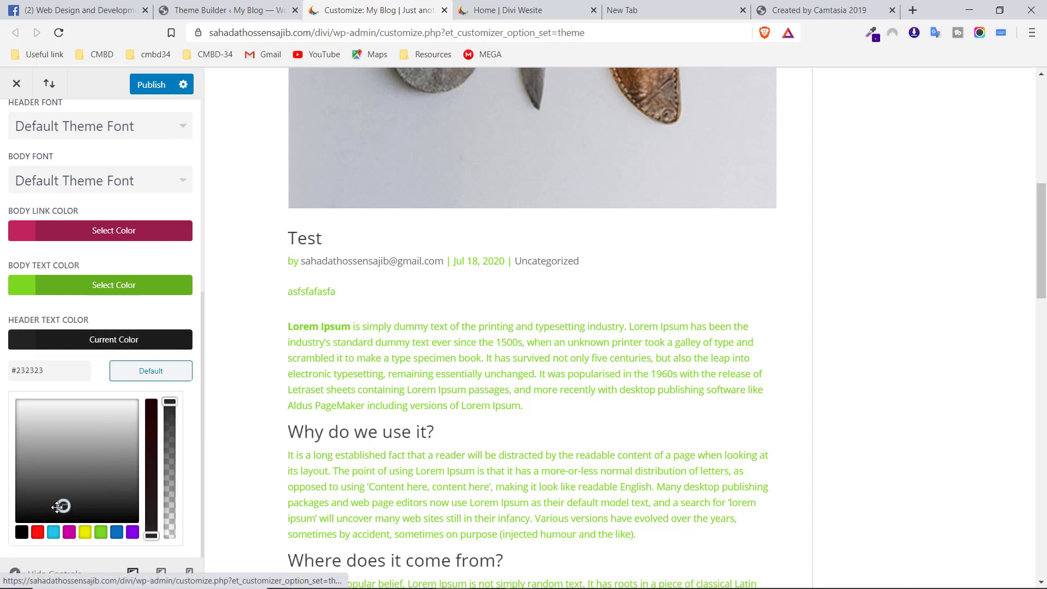
pyautogui.click(38, 533)
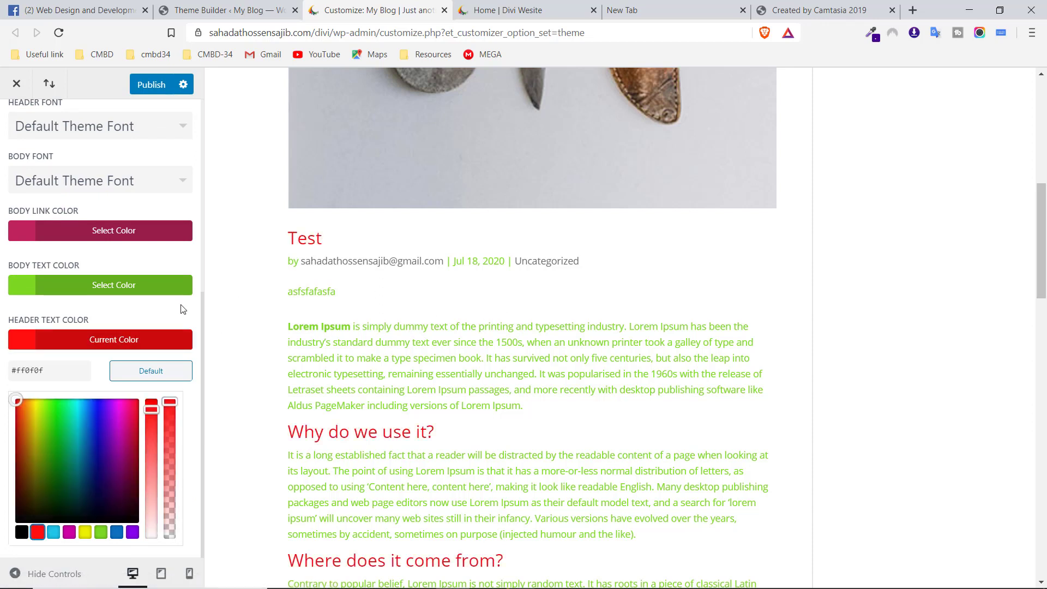
pyautogui.click(151, 371)
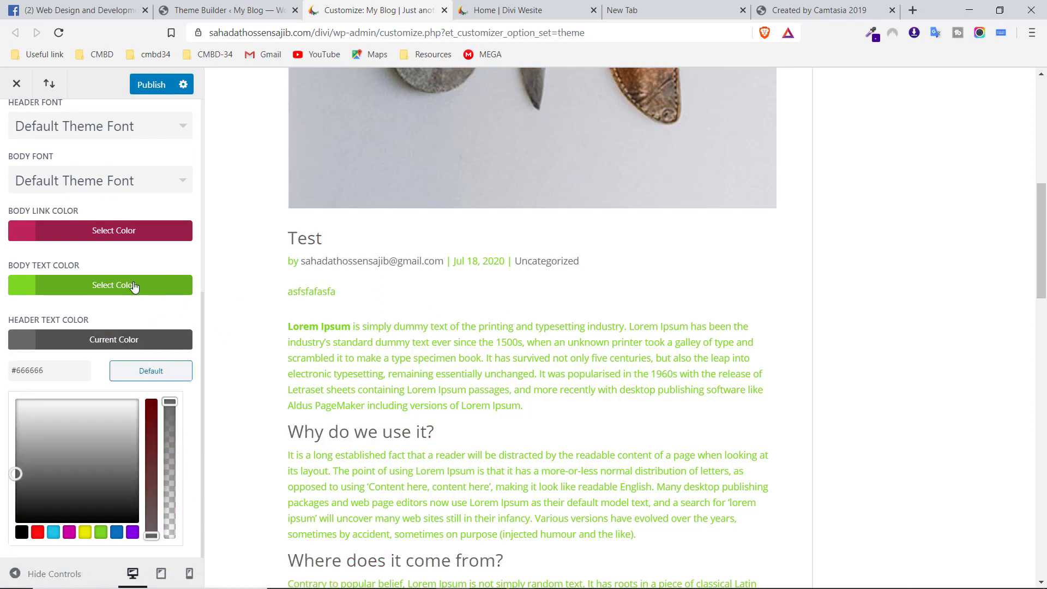
# Reset the body text color and the body link color to their defaults
pyautogui.click(133, 286)
pyautogui.click(174, 317)
pyautogui.click(159, 233)
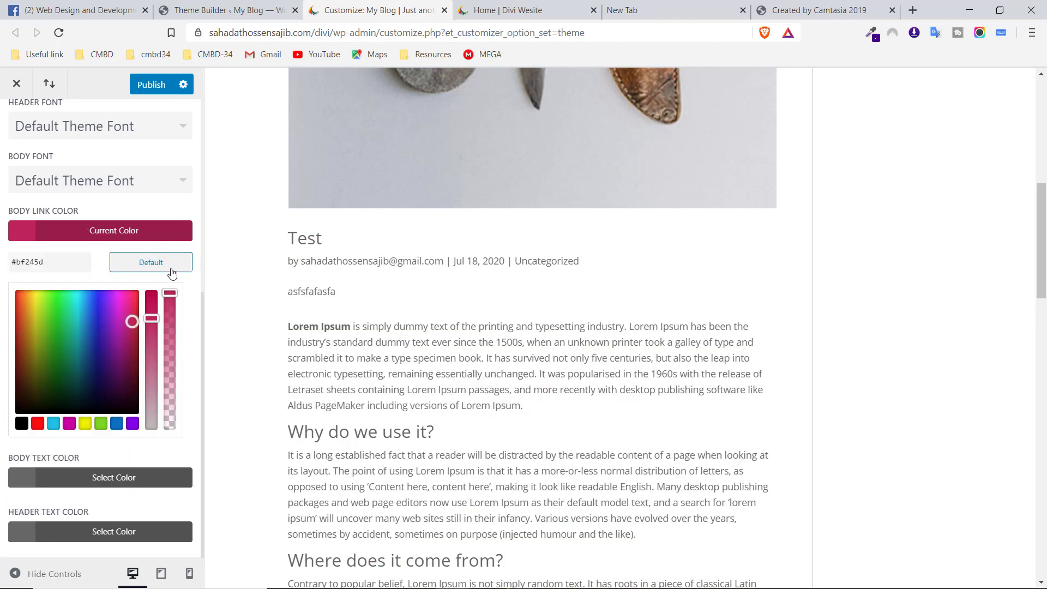
pyautogui.click(167, 269)
# Publish the typography changes and open the Background section of the general settings
pyautogui.scroll(6, 164, 267)
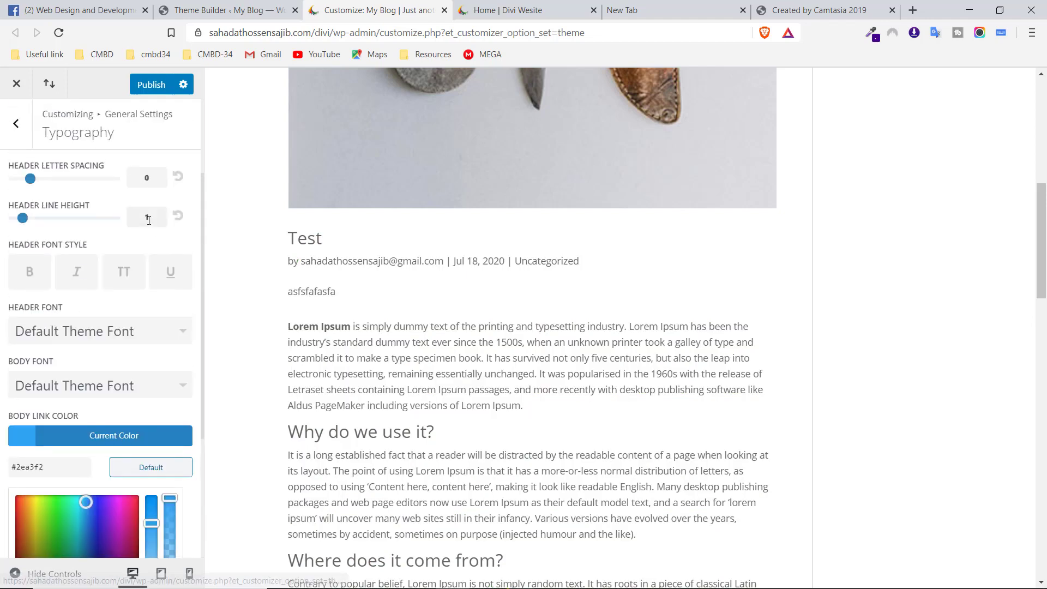
pyautogui.click(171, 83)
pyautogui.click(16, 123)
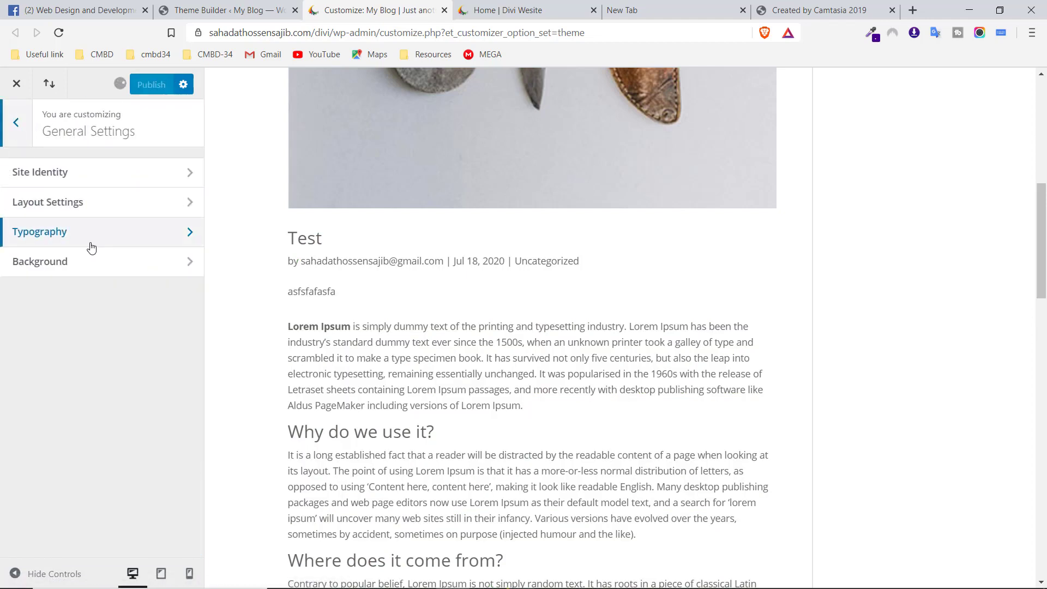
pyautogui.click(138, 271)
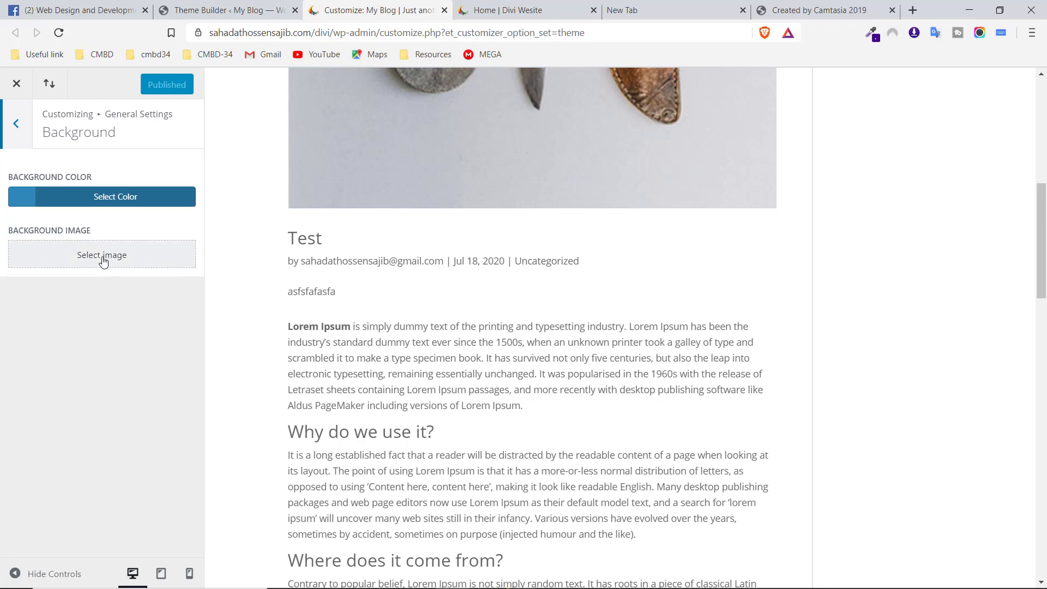
# Check the live Home page's background, set the site's background color to the preset blue and publish it
pyautogui.scroll(5, 388, 292)
pyautogui.click(547, 7)
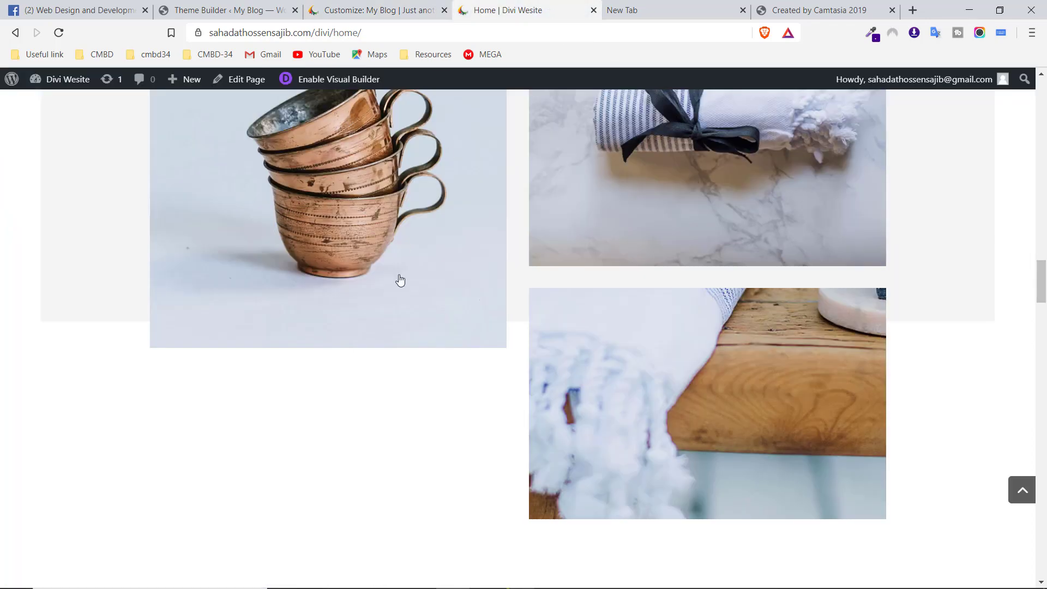
pyautogui.scroll(15, 400, 280)
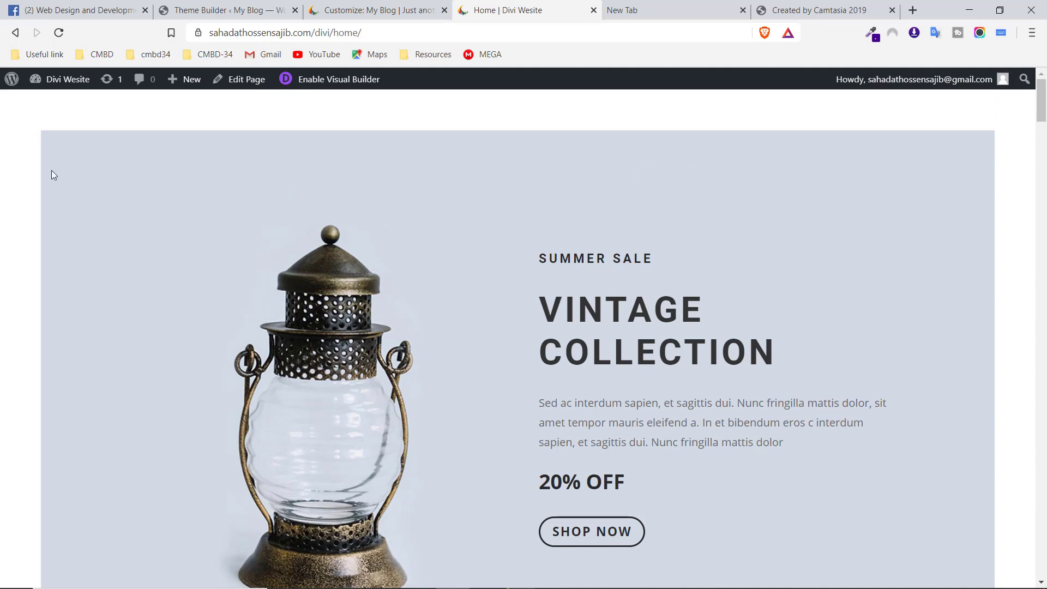
pyautogui.click(221, 9)
pyautogui.click(338, 9)
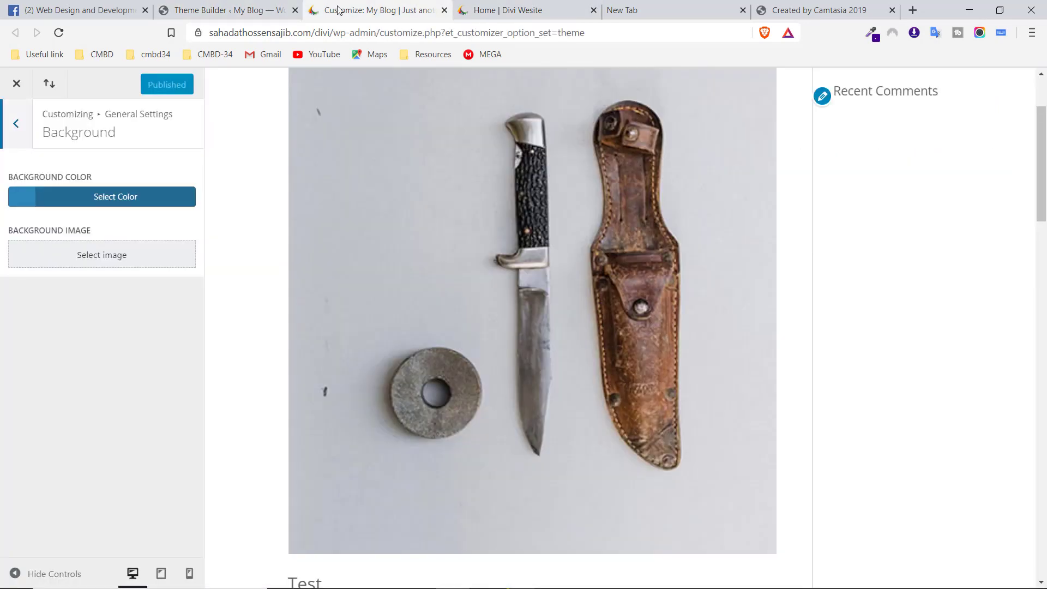
pyautogui.click(68, 200)
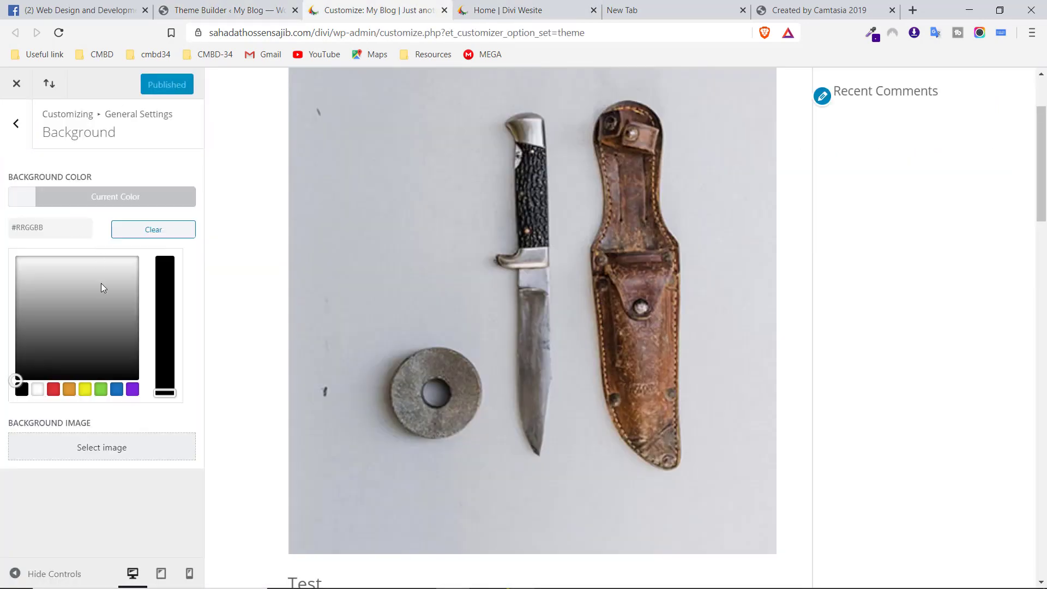
pyautogui.moveTo(100, 283); pyautogui.dragTo(116, 360)
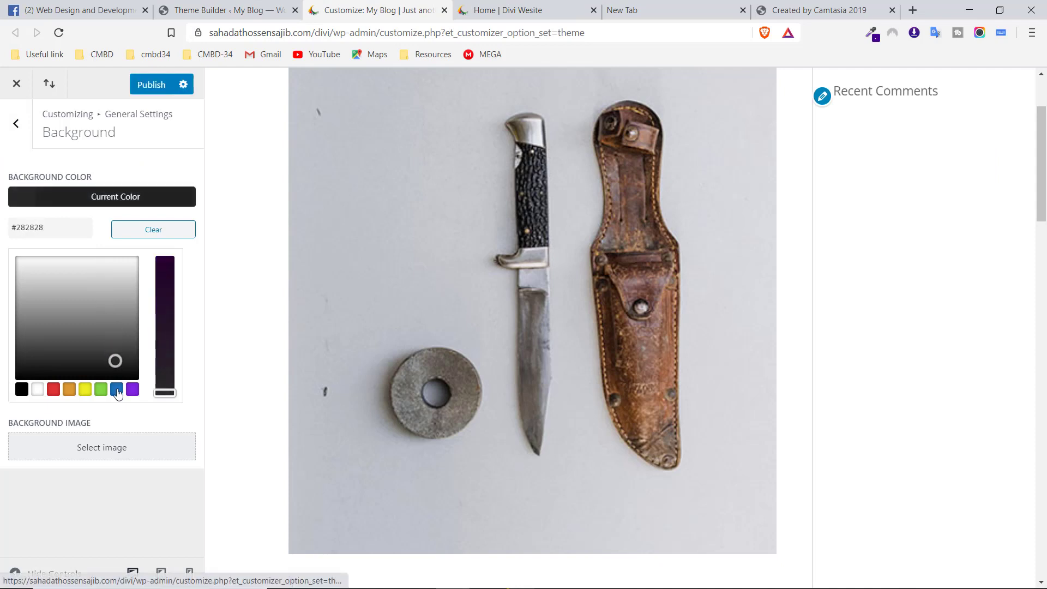
pyautogui.click(117, 390)
pyautogui.click(153, 87)
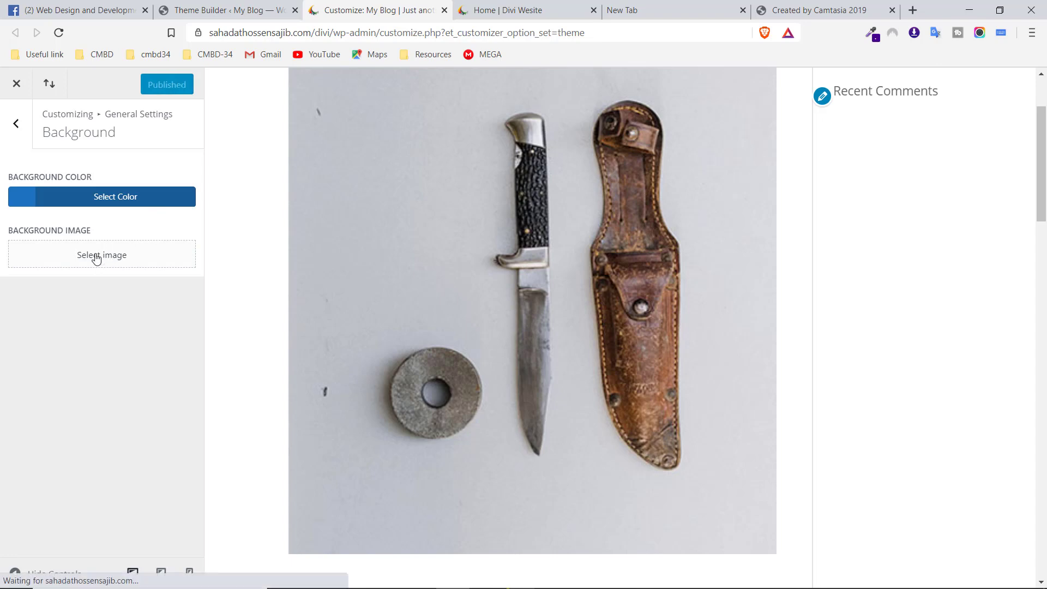
# Set the media library image boutique_49-1.jpg of stacked copper cups as the site's background image
pyautogui.click(112, 265)
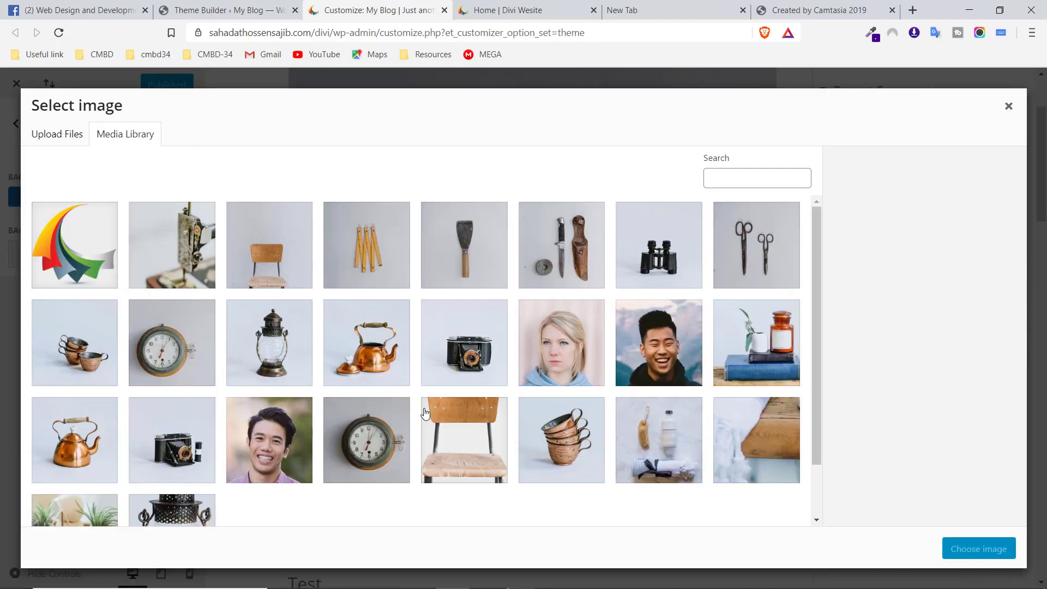
pyautogui.click(298, 350)
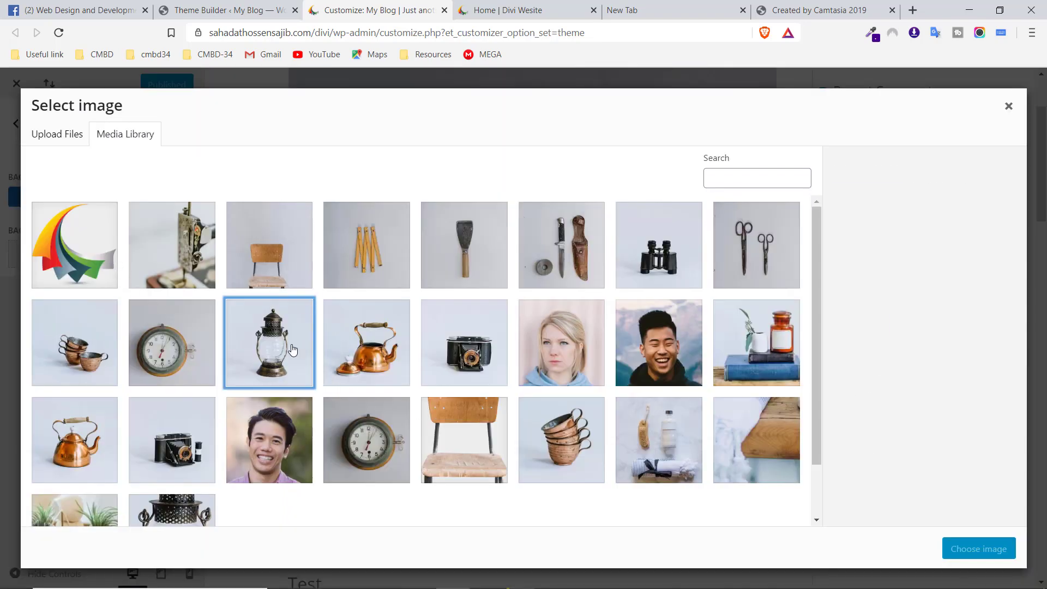
pyautogui.click(763, 255)
pyautogui.click(544, 247)
pyautogui.click(457, 244)
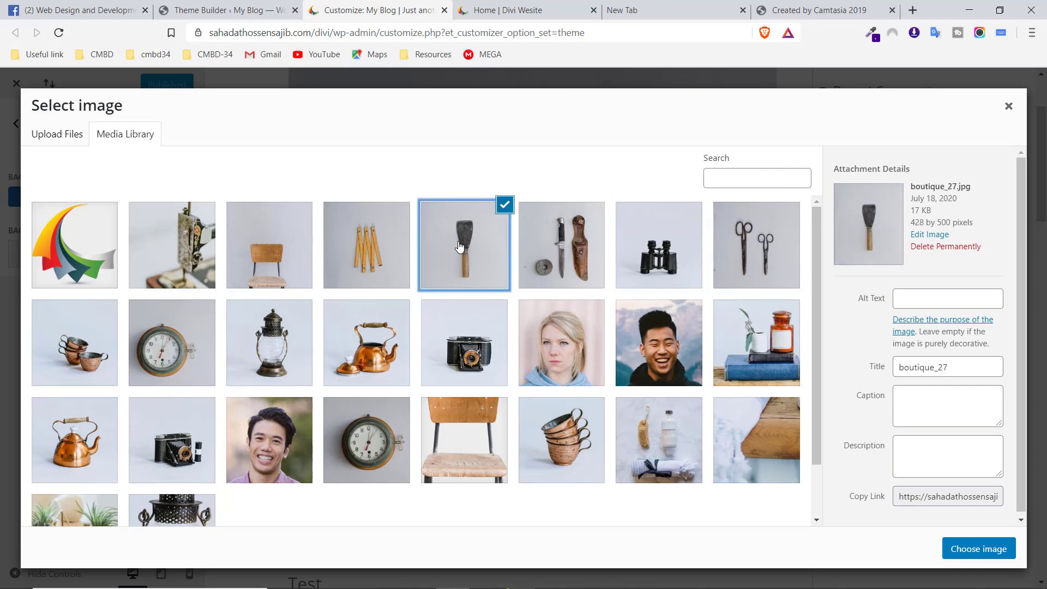
pyautogui.click(493, 346)
pyautogui.click(543, 428)
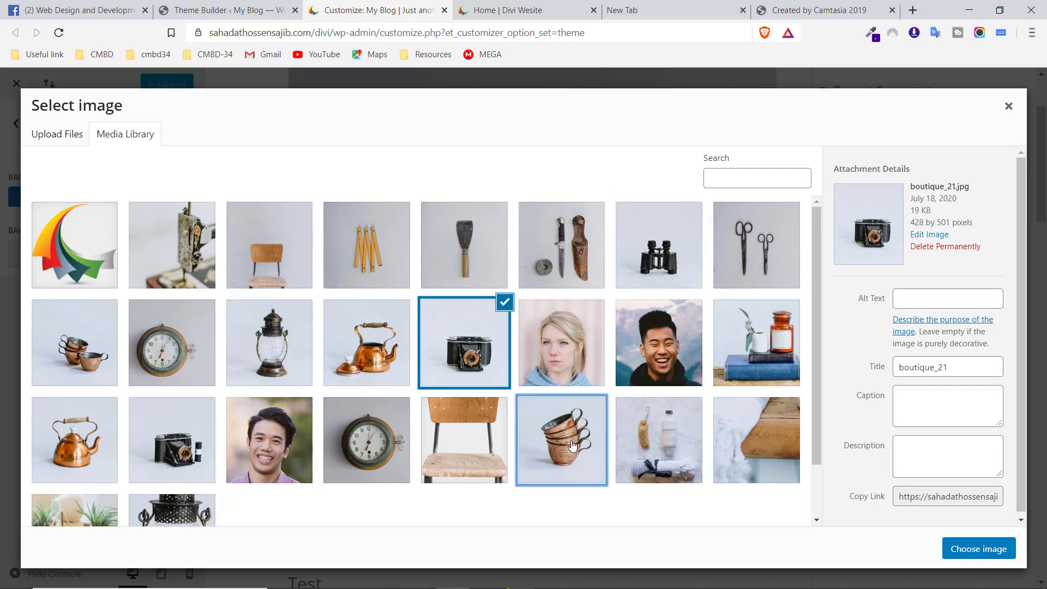
pyautogui.click(616, 446)
pyautogui.click(578, 455)
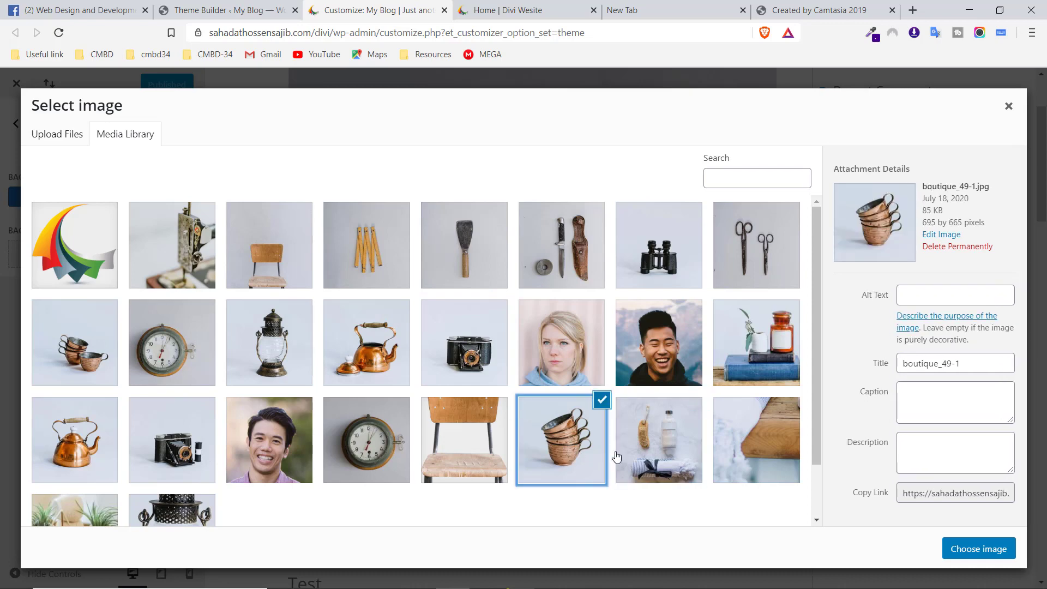
pyautogui.click(970, 550)
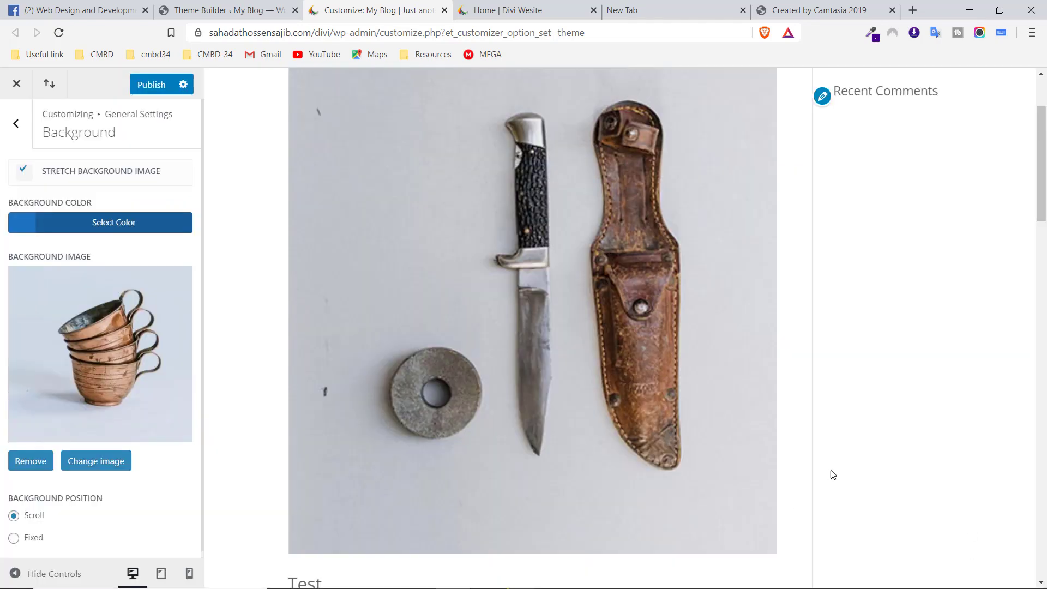
# Try the Fixed background position, return it to Scroll and publish the background image
pyautogui.scroll(-1, 90, 477)
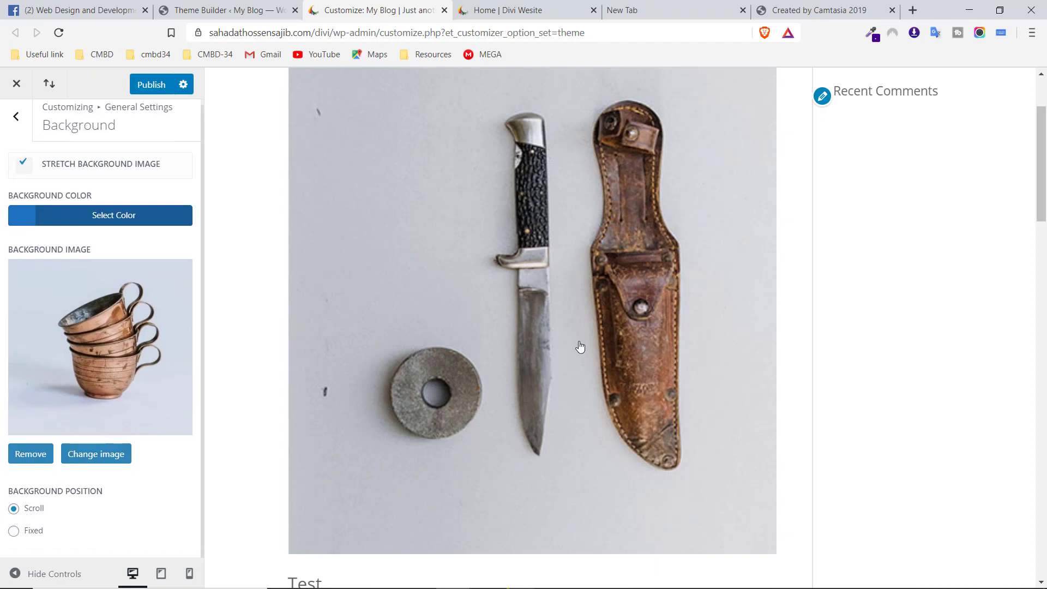
pyautogui.scroll(-15, 589, 311)
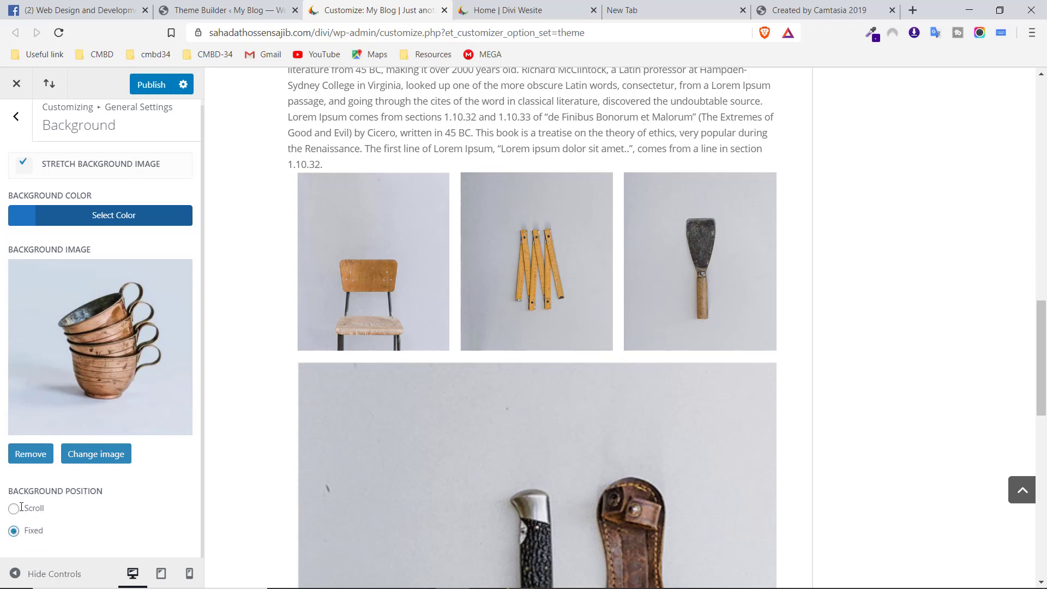
pyautogui.click(154, 85)
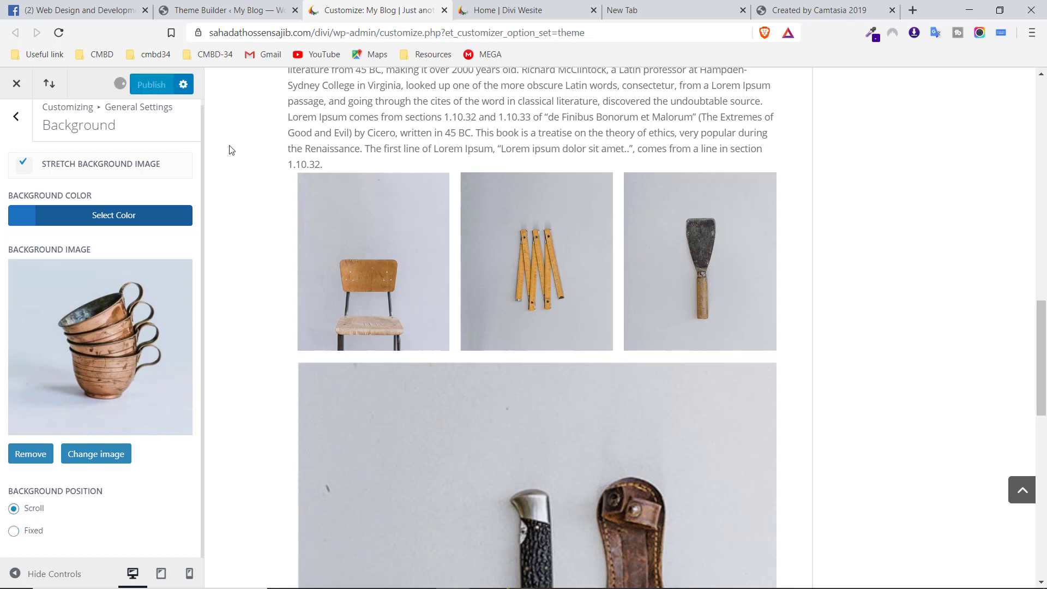
# Reload the live Home page and examine the background image around its sections down to the footer
pyautogui.click(522, 10)
pyautogui.click(53, 32)
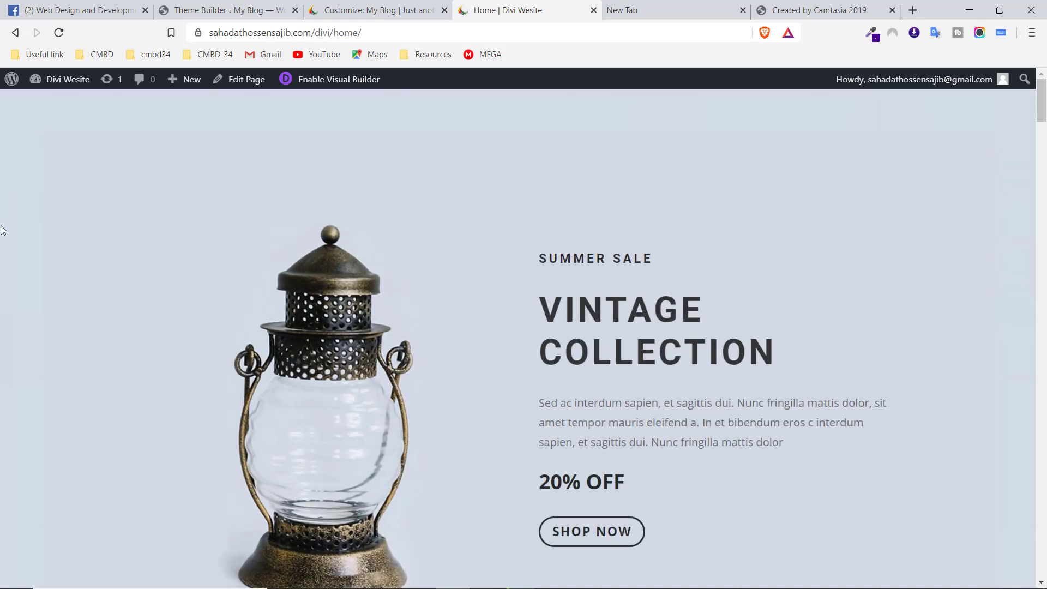
pyautogui.scroll(-15, 1, 269)
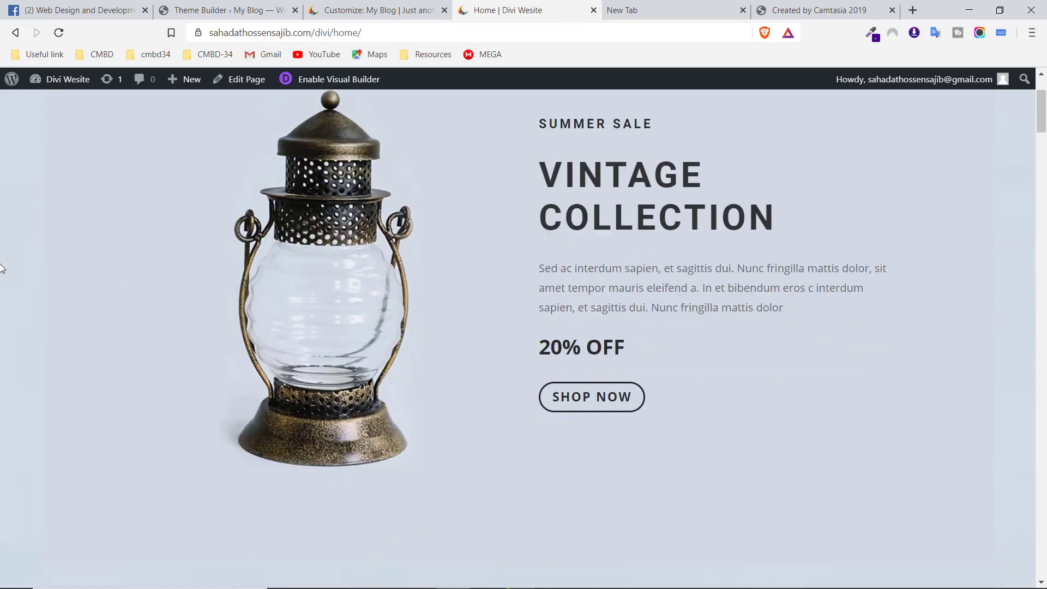
pyautogui.scroll(-15, 1, 266)
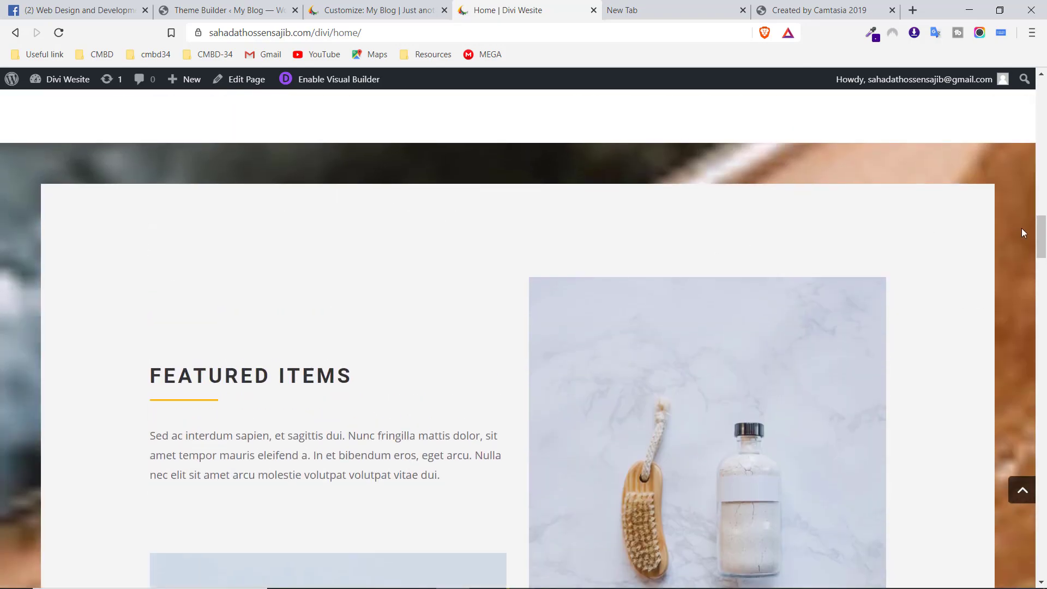
pyautogui.scroll(-12, 1022, 229)
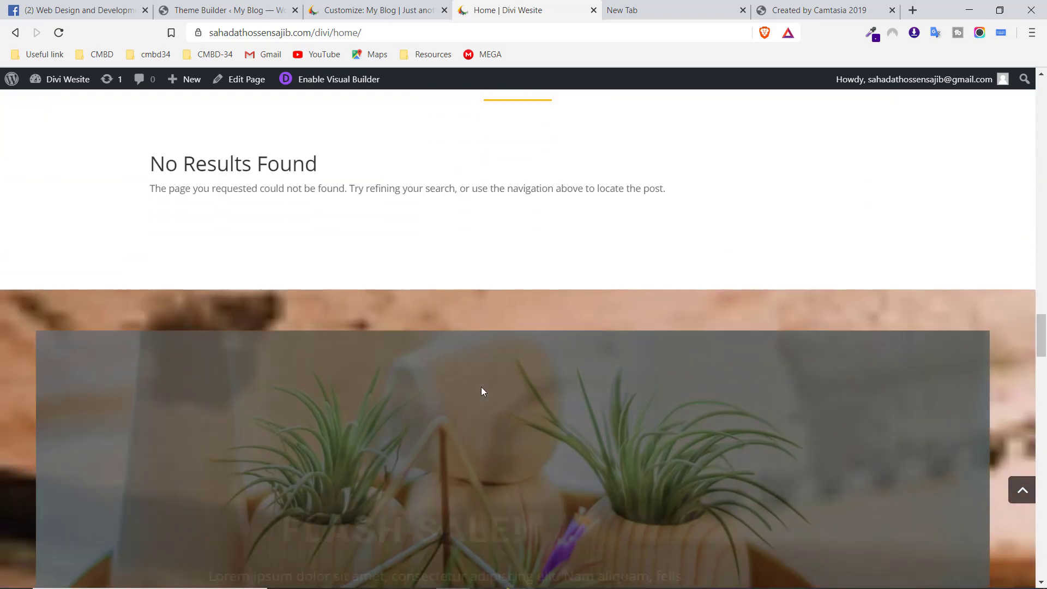
pyautogui.scroll(-15, 481, 391)
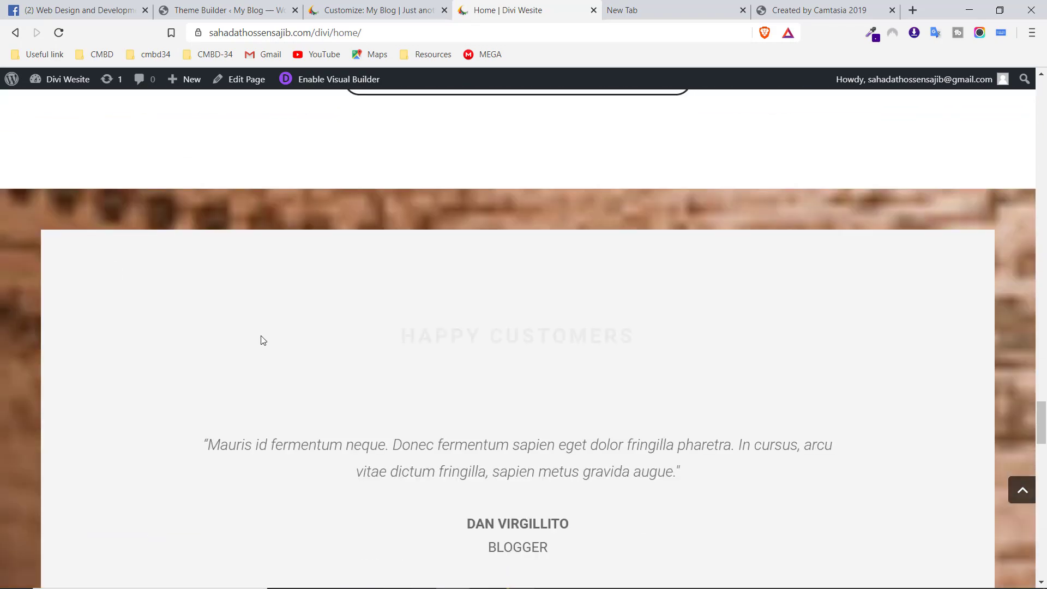
pyautogui.scroll(-15, 25, 270)
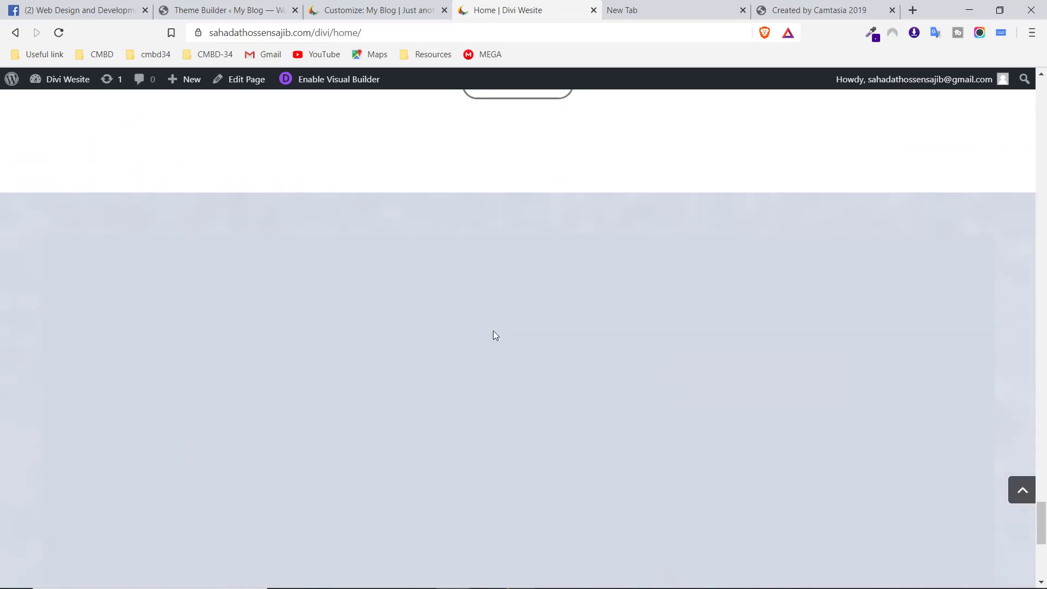
pyautogui.scroll(-10, 495, 335)
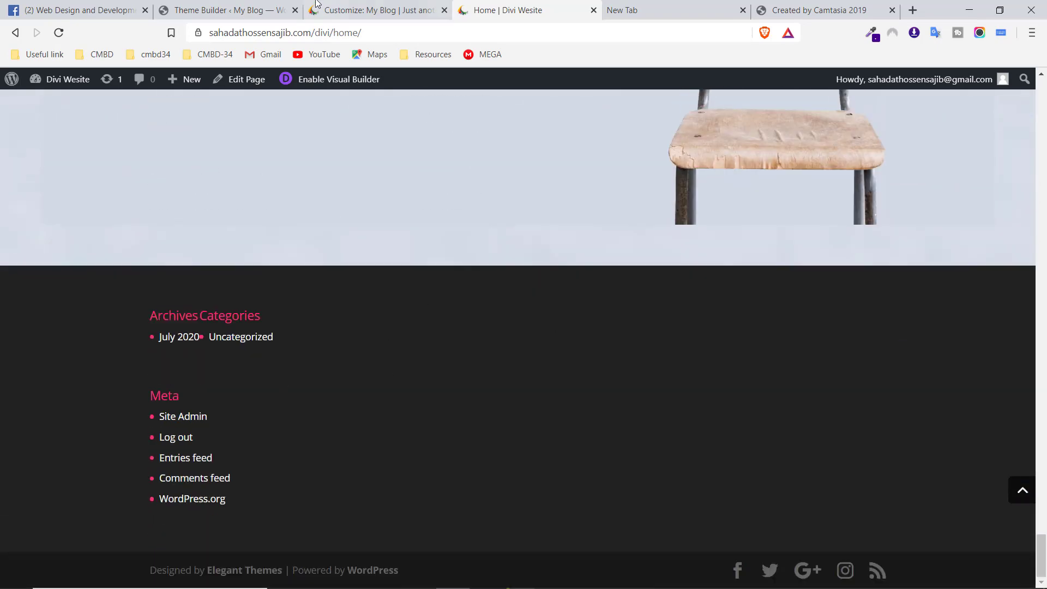
# Return to the Customizer, remove the site's background image and publish the change
pyautogui.click(361, 5)
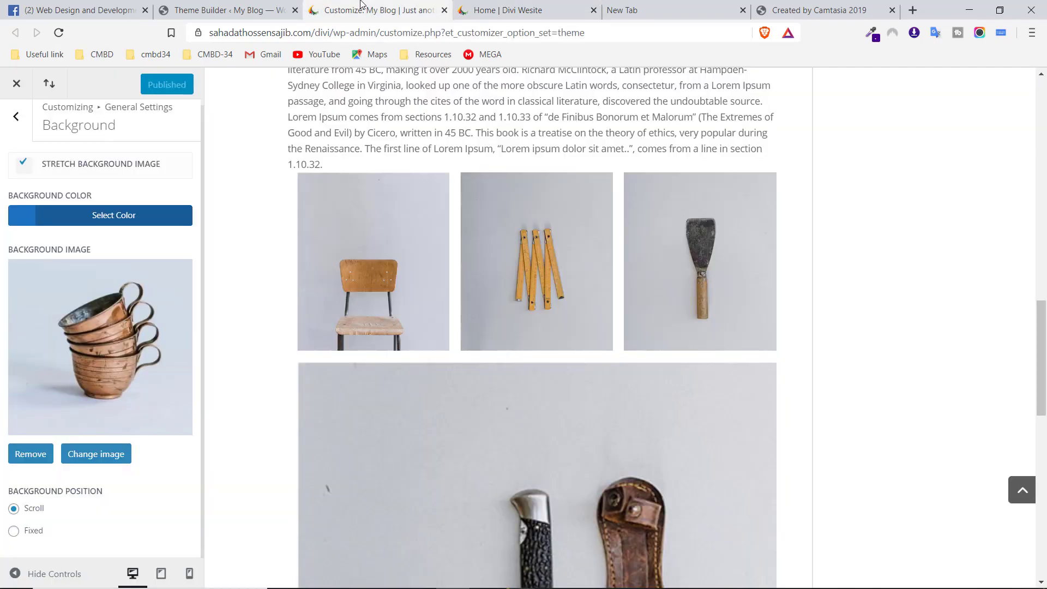
pyautogui.click(98, 455)
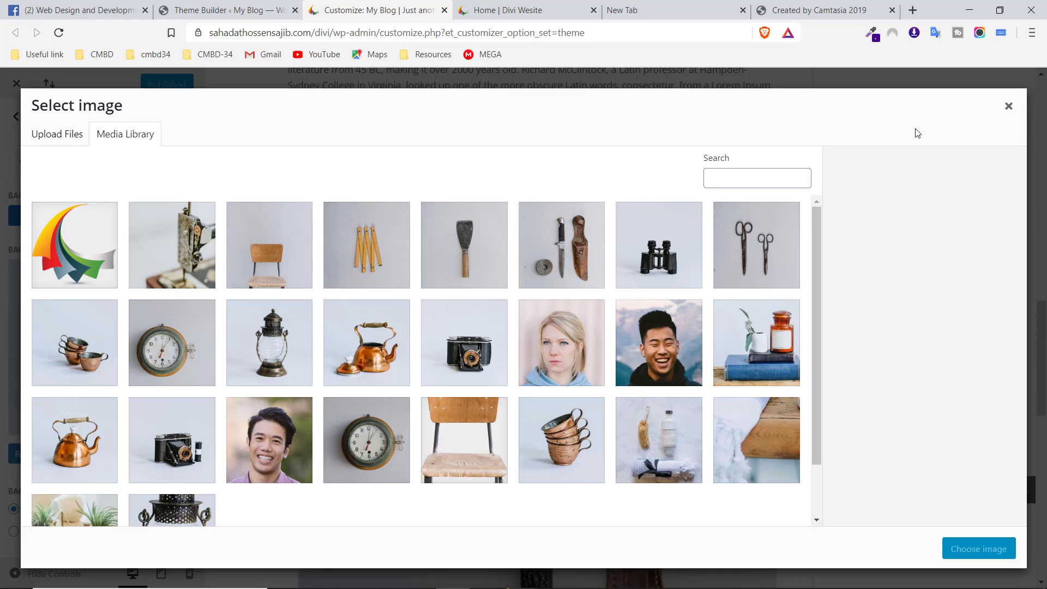
pyautogui.click(1007, 107)
pyautogui.click(35, 457)
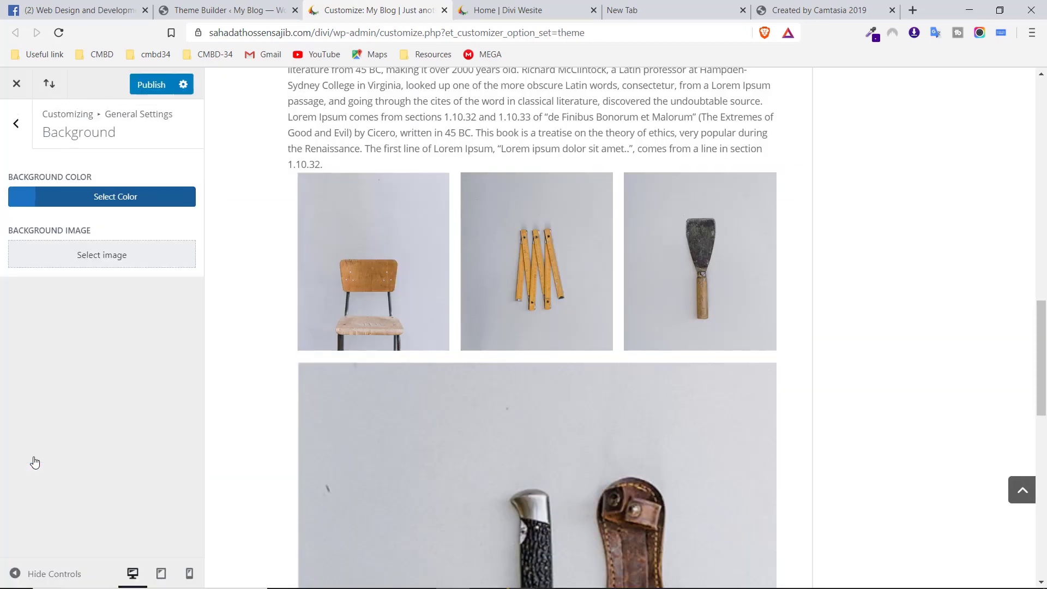
pyautogui.click(148, 84)
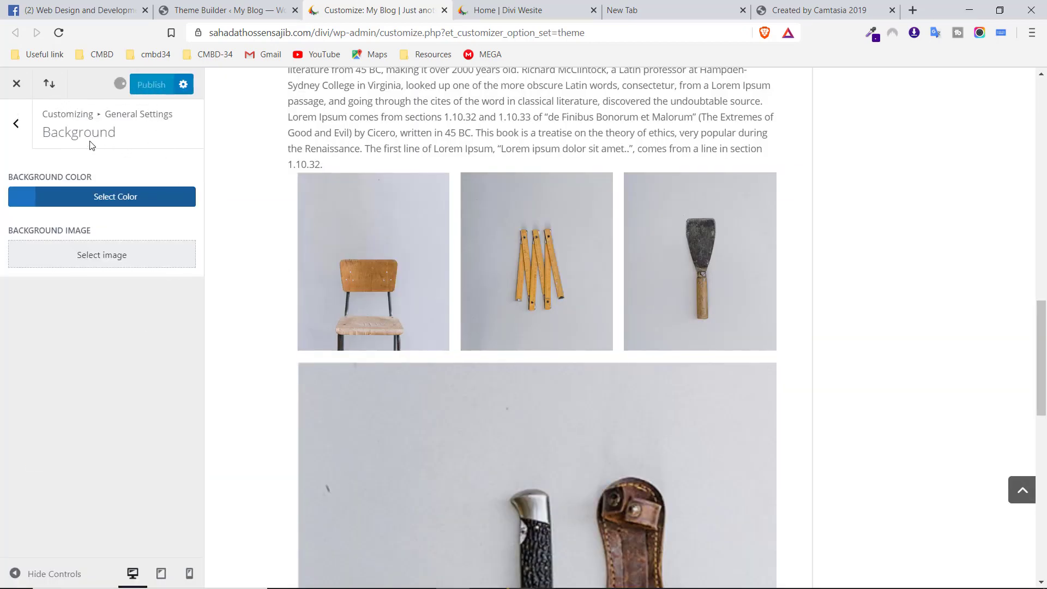
# Leave the Background and General Settings sections and return to the Customizer's main overview
pyautogui.click(11, 127)
pyautogui.click(20, 130)
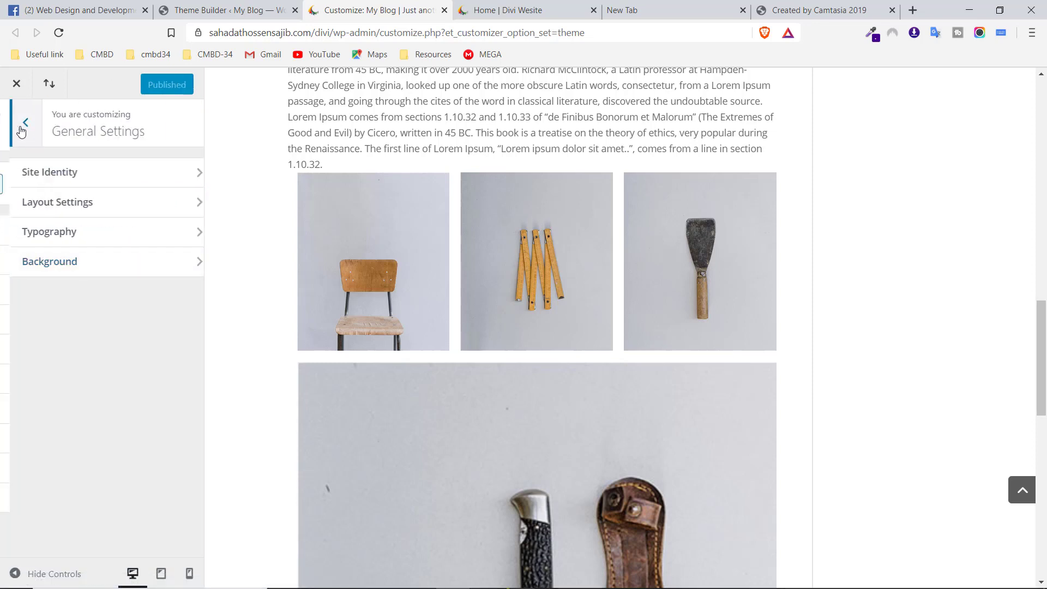
pyautogui.click(133, 239)
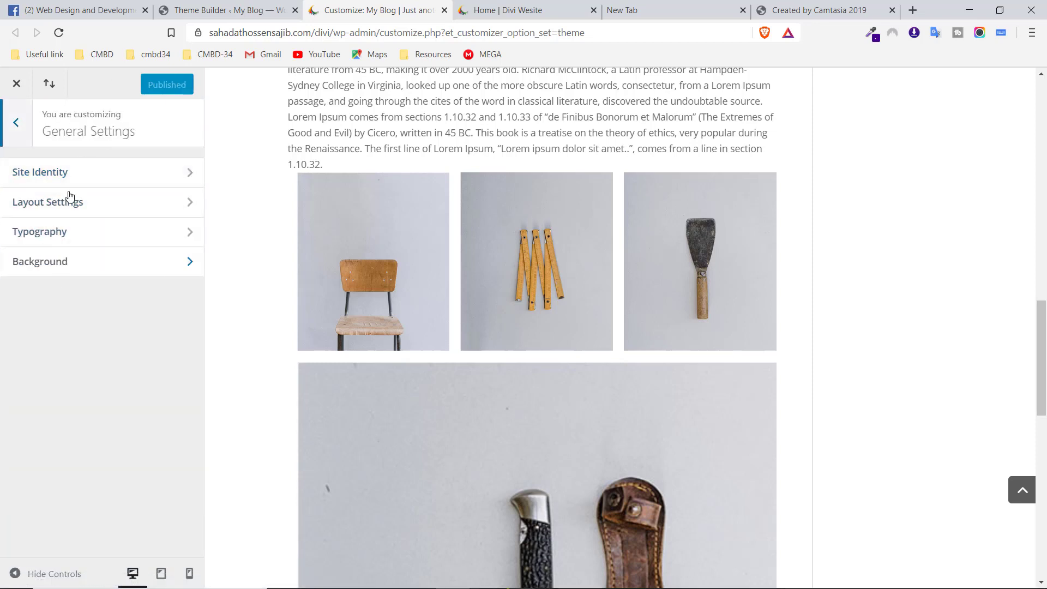
pyautogui.click(17, 131)
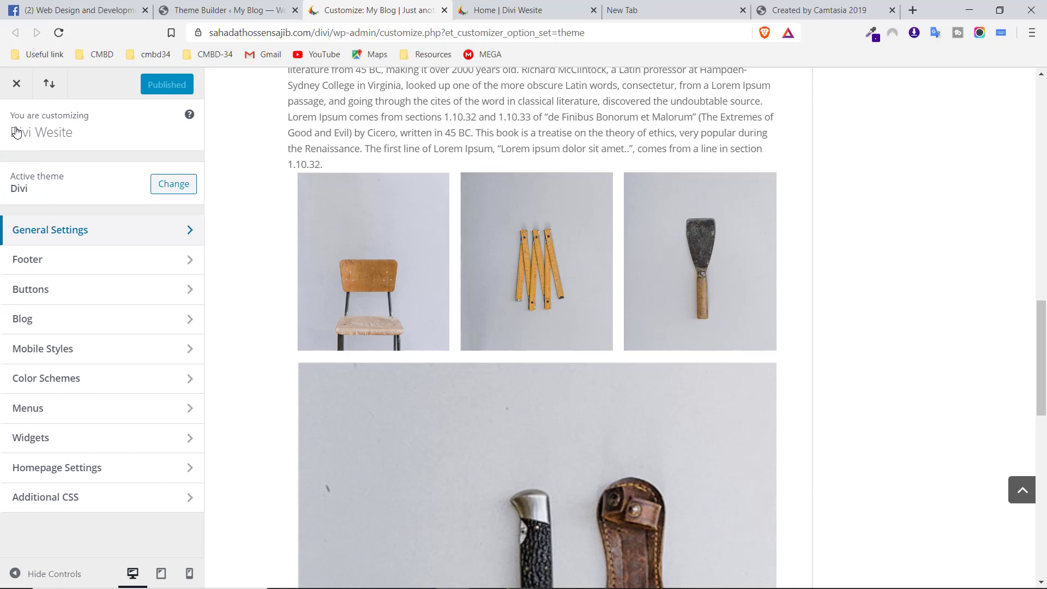